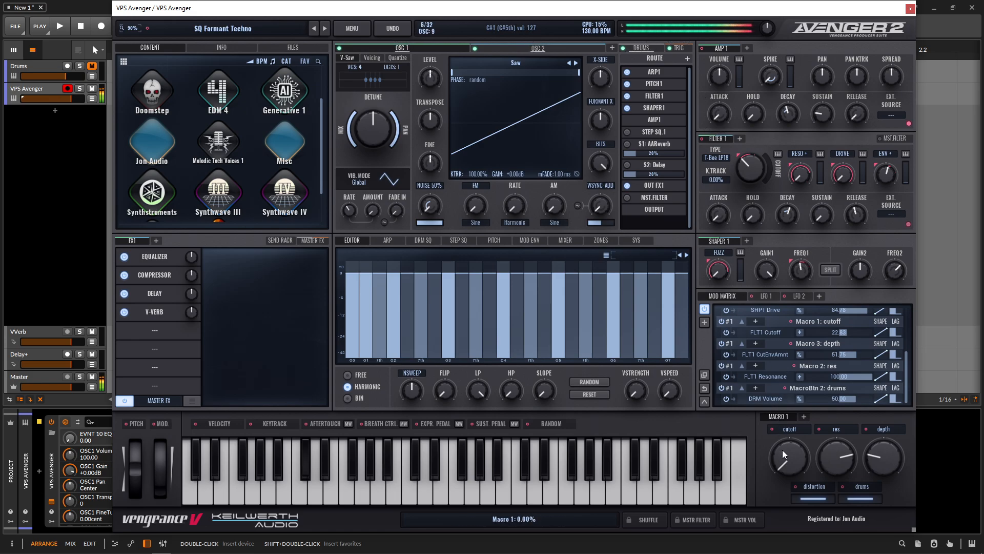
# Step: Audition the loaded preset by turning the cutoff macro knob and toggling the drums macro button
pyautogui.moveTo(788, 455); pyautogui.dragTo(774, 414)
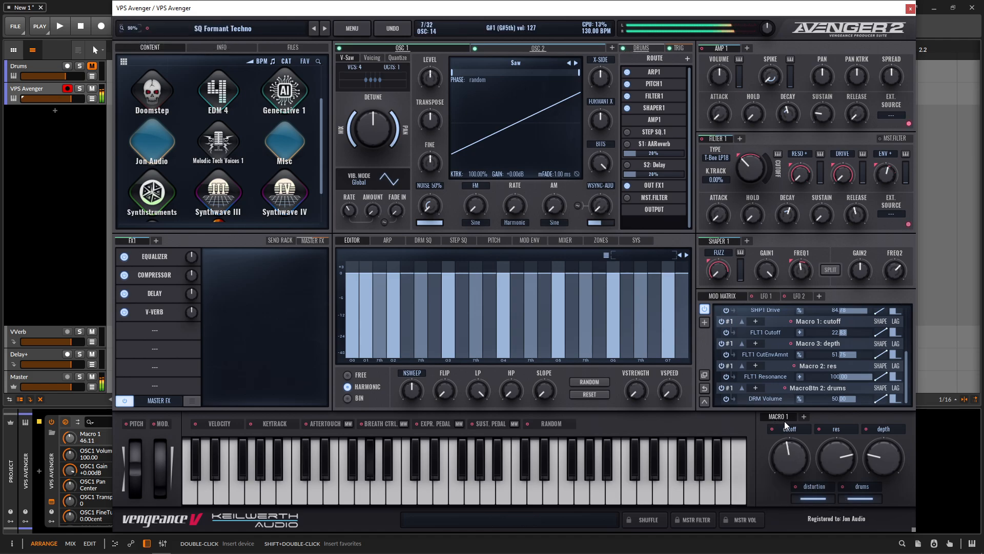
pyautogui.moveTo(781, 460); pyautogui.dragTo(792, 451)
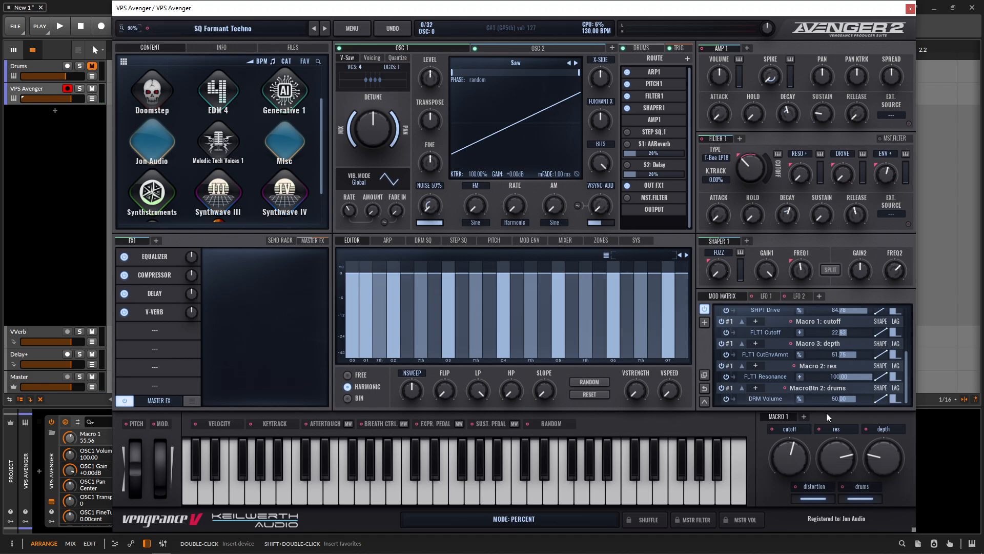
pyautogui.click(860, 496)
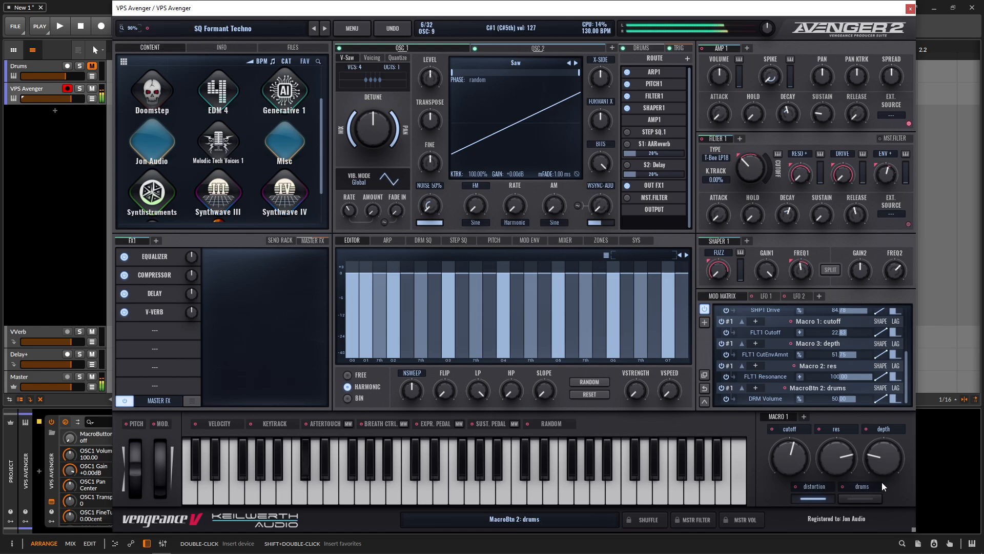
pyautogui.moveTo(799, 461); pyautogui.dragTo(853, 500)
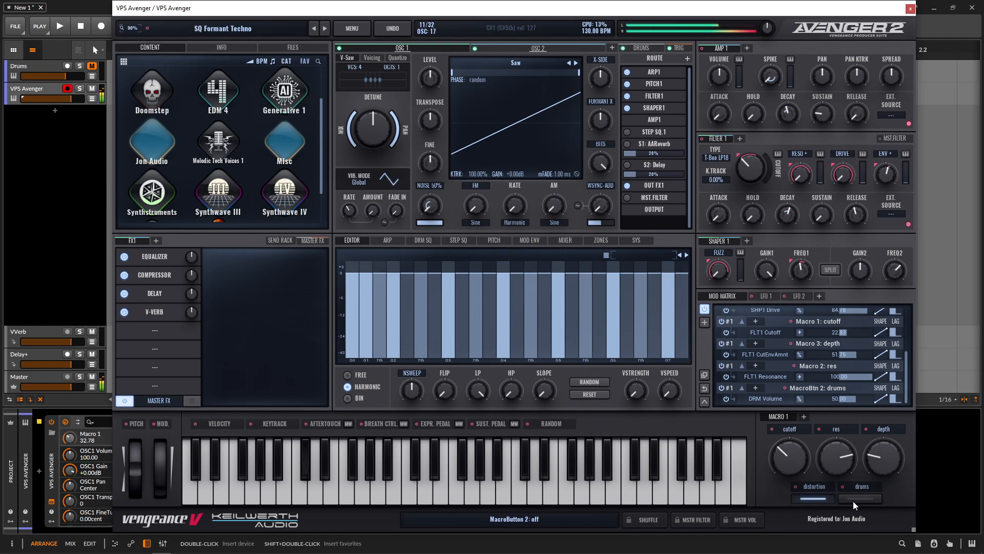
pyautogui.moveTo(778, 461)
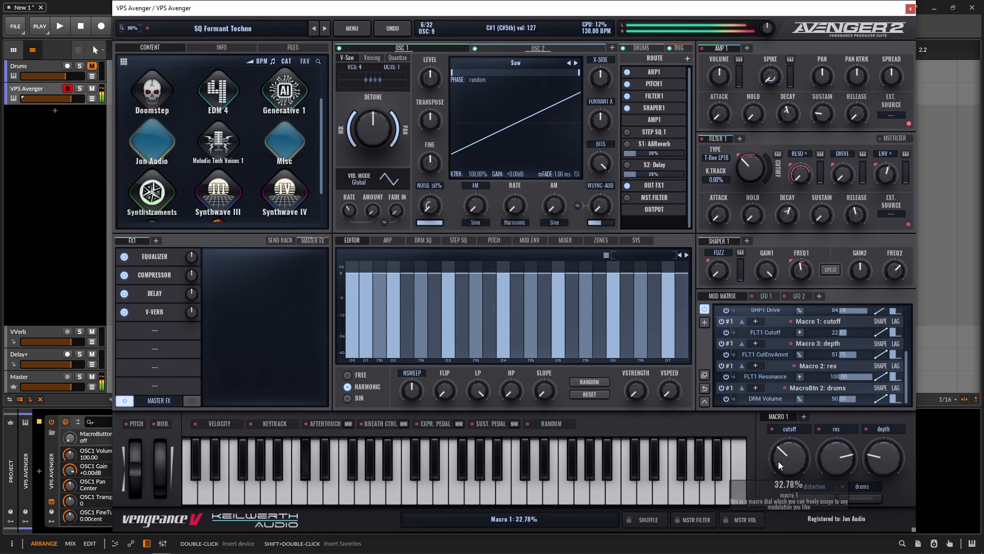
pyautogui.moveTo(799, 460); pyautogui.dragTo(792, 483)
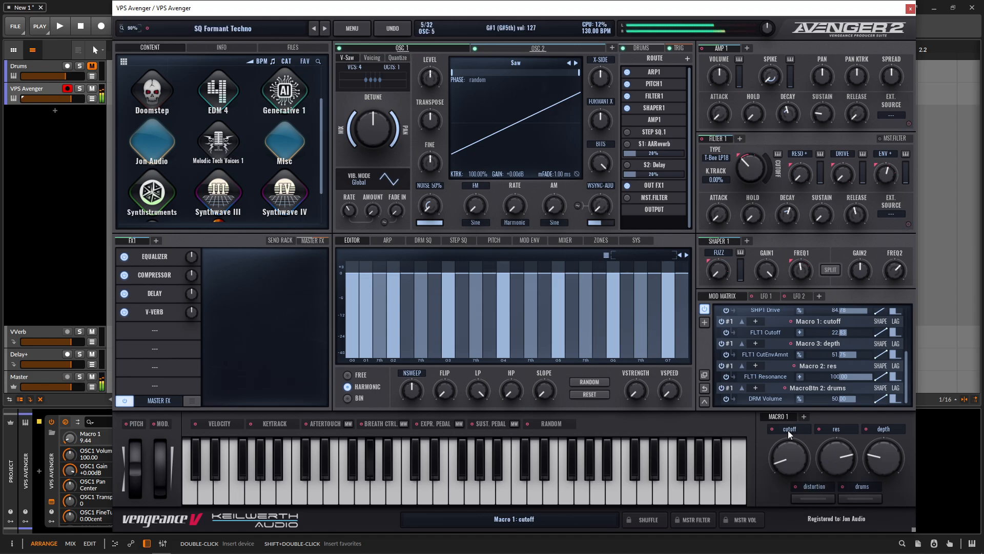
pyautogui.moveTo(791, 454); pyautogui.dragTo(812, 456)
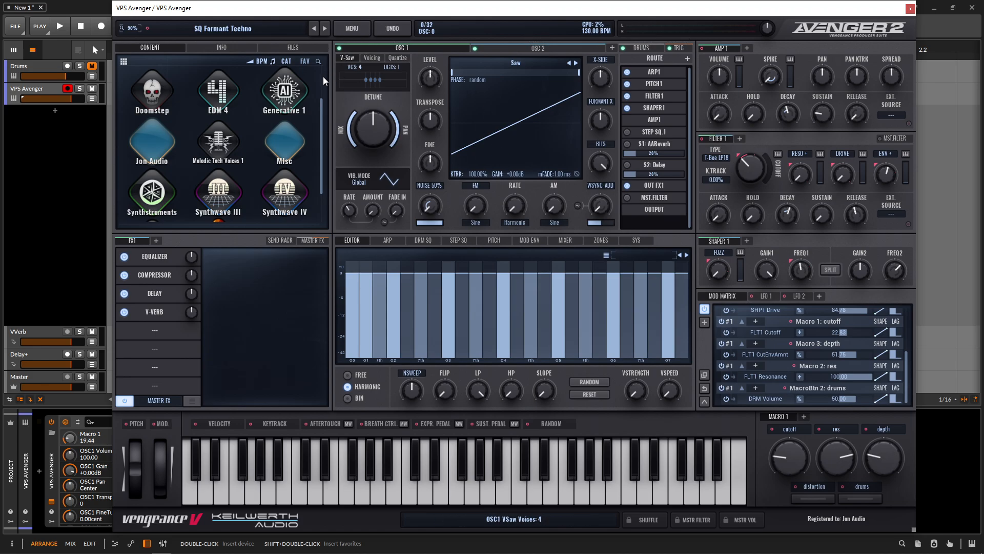
# Step: Initialize the preset so all settings return to defaults
pyautogui.click(353, 30)
pyautogui.click(368, 79)
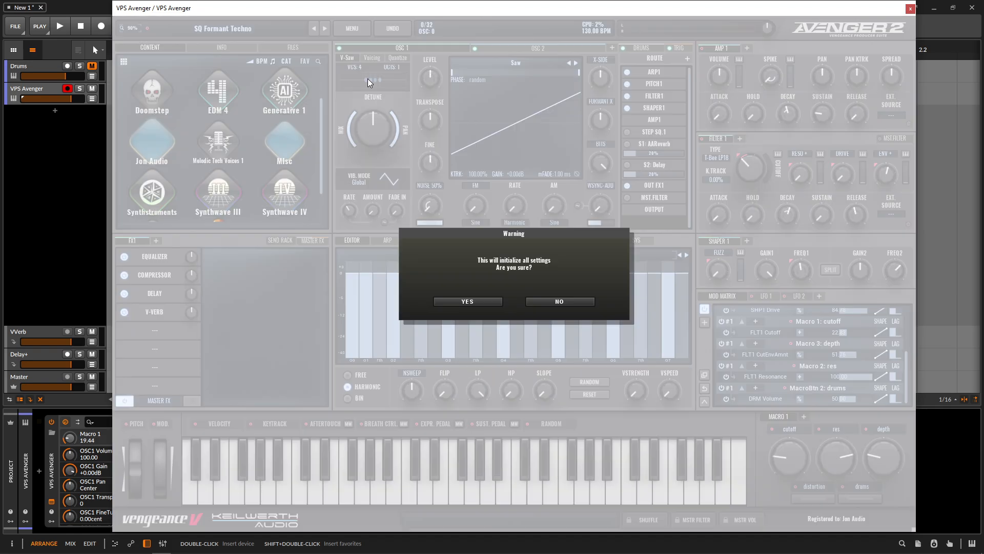
pyautogui.click(487, 302)
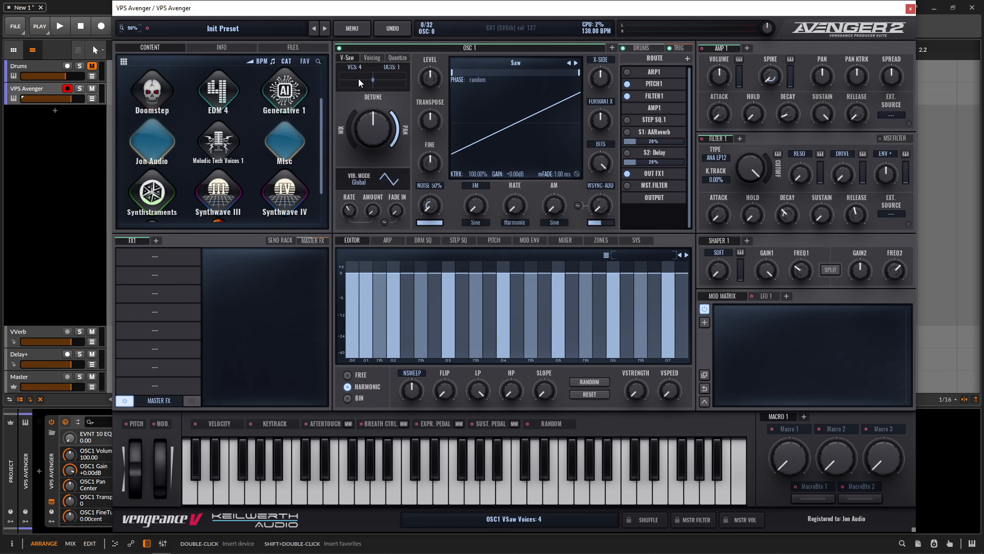
# Step: Set OSC1's V-Saw pan spread to 100% and add OSC2 with a Square wave transposed -12
pyautogui.moveTo(355, 132); pyautogui.dragTo(349, 84)
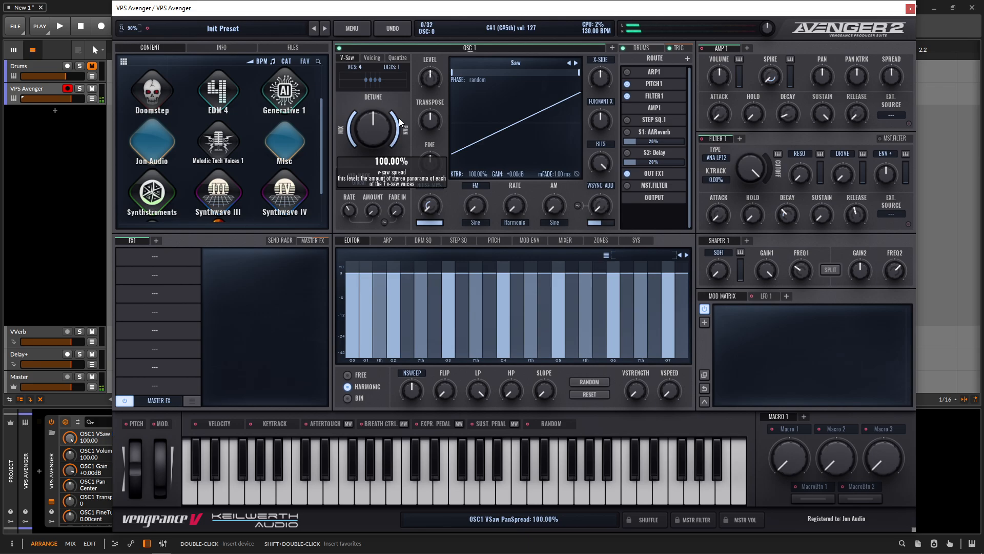
pyautogui.click(612, 48)
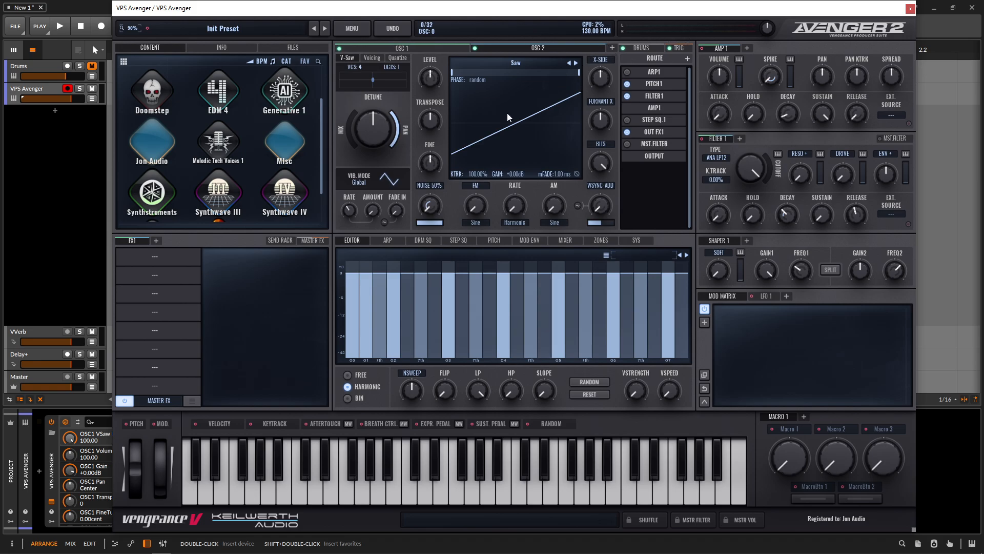
pyautogui.moveTo(430, 122); pyautogui.dragTo(423, 122)
pyautogui.click(576, 62)
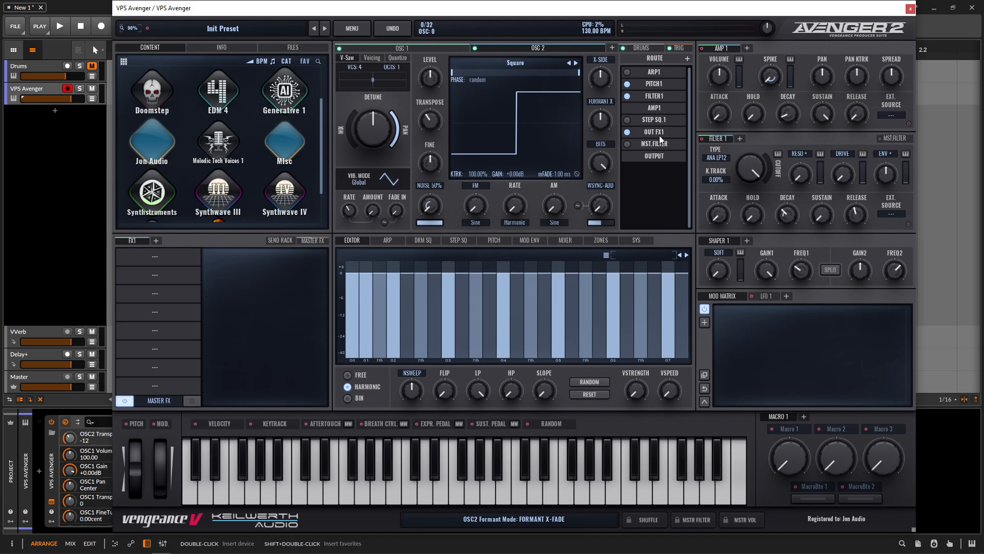
pyautogui.click(429, 50)
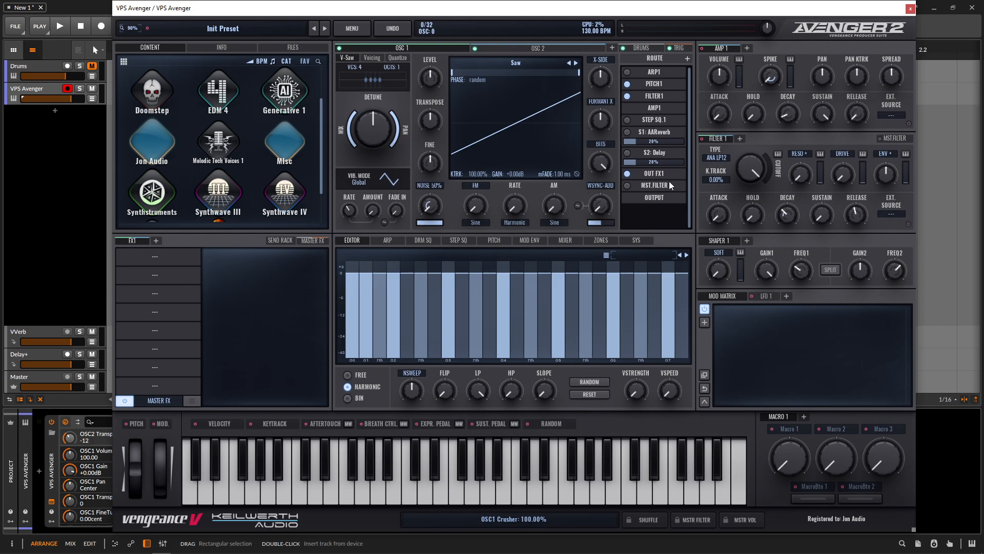
# Step: Insert an Equalizer in the first FX slot and modulate its band 2 frequency with LFO 1
pyautogui.click(156, 255)
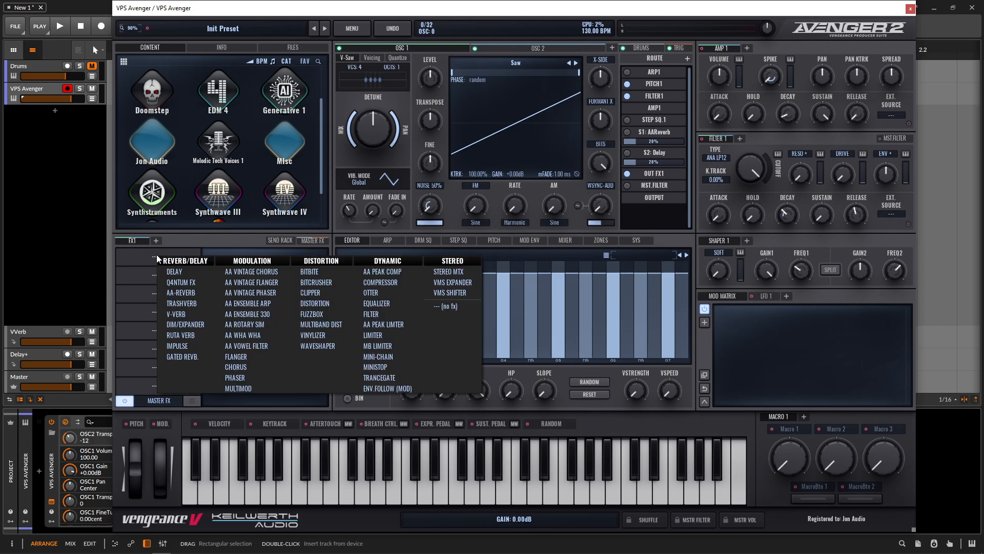
pyautogui.click(378, 303)
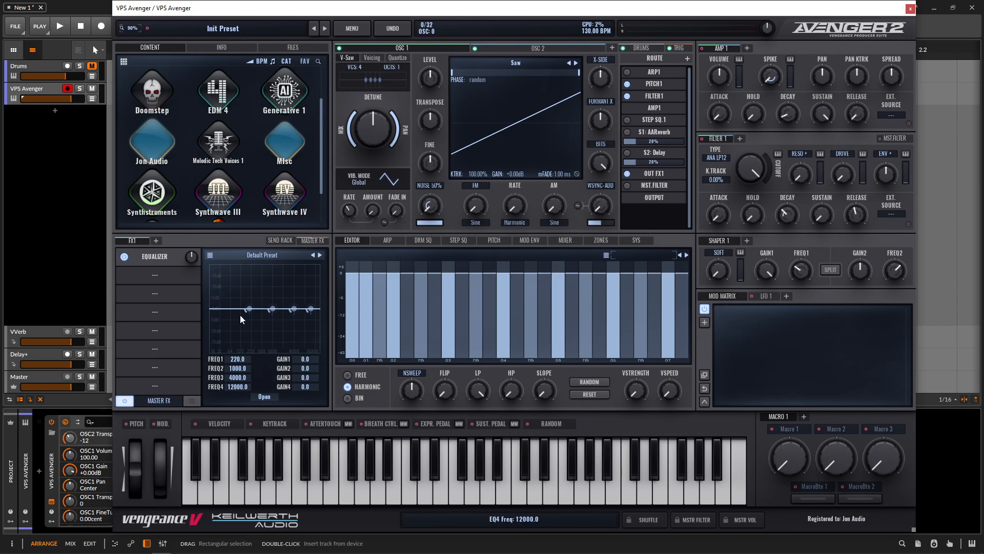
pyautogui.click(754, 296)
pyautogui.moveTo(743, 305); pyautogui.dragTo(239, 369)
# Step: Set EQ band 2's frequency to 500 and its gain to about 12.3 dB
pyautogui.doubleClick(243, 369)
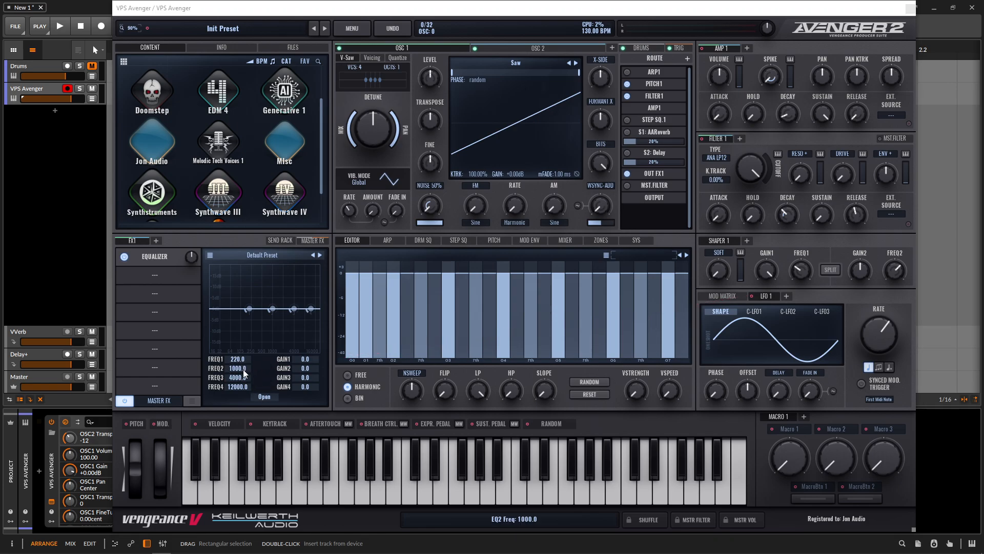
pyautogui.write('500')
pyautogui.press('Return')
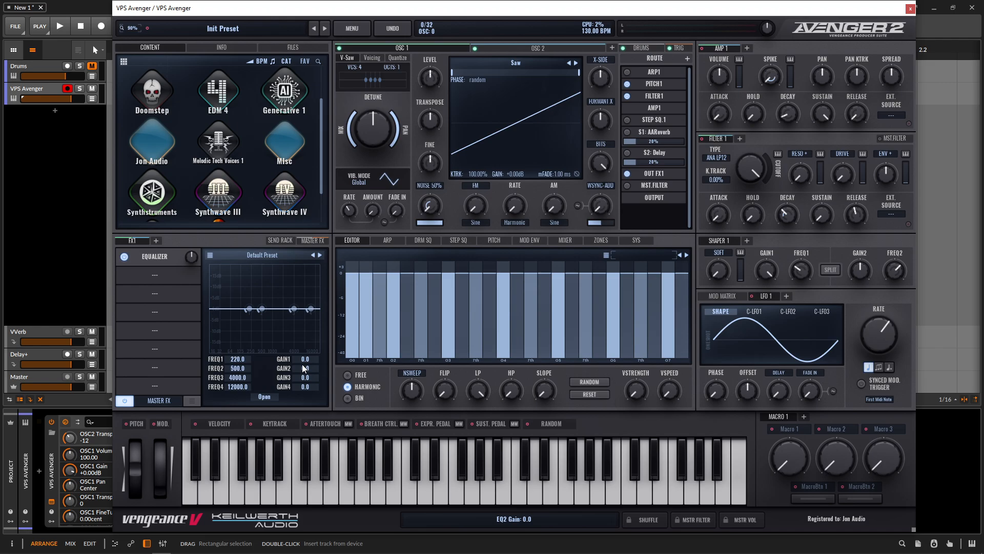
pyautogui.moveTo(312, 368); pyautogui.dragTo(309, 329)
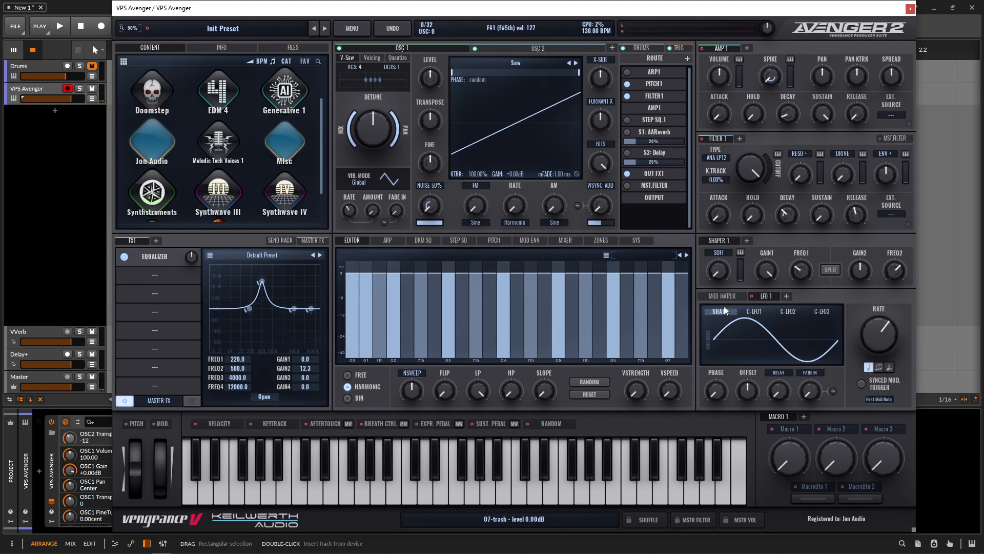
# Step: Set the LFO 1 to EQ2 Freq modulation amount to about 48 in the mod matrix
pyautogui.click(730, 294)
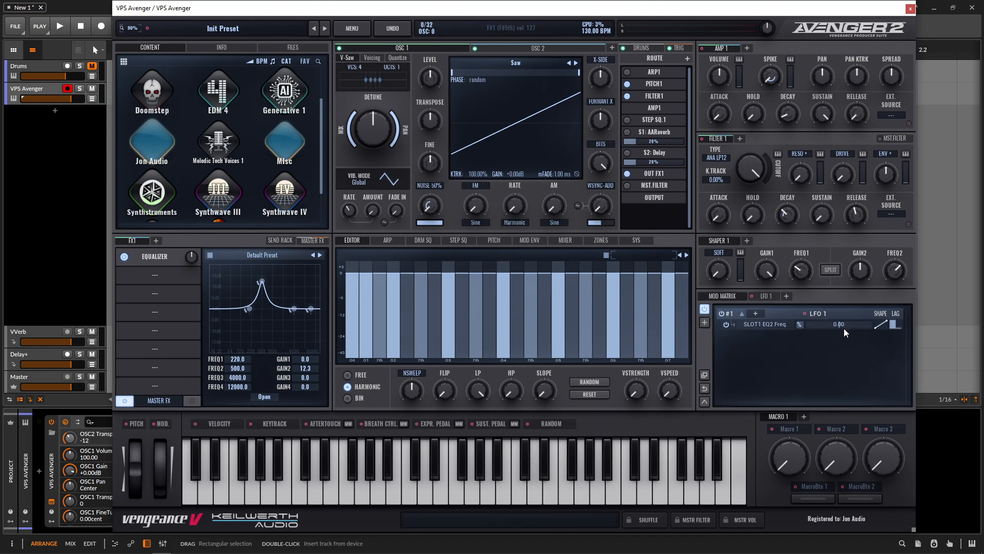
pyautogui.moveTo(843, 328); pyautogui.dragTo(851, 329)
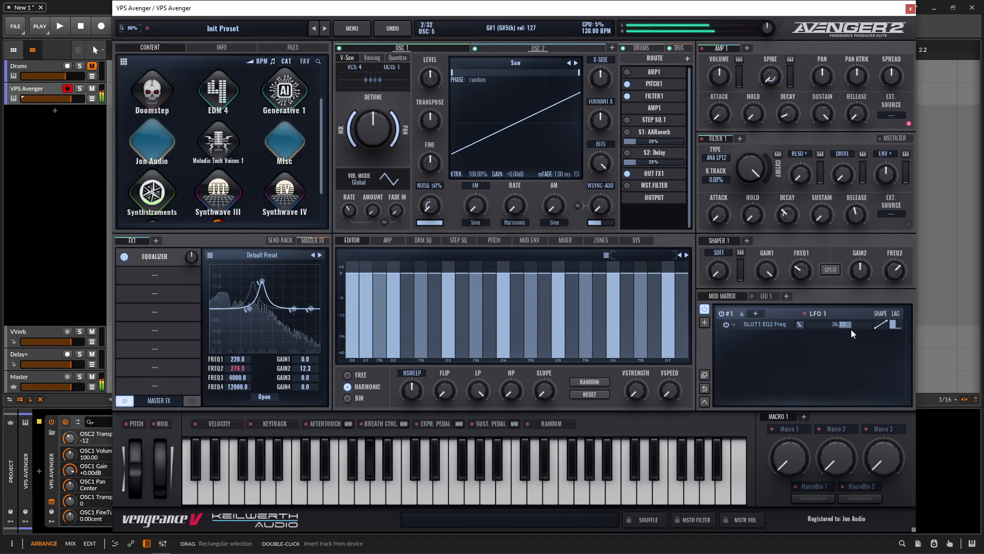
pyautogui.scroll(5, 853, 322)
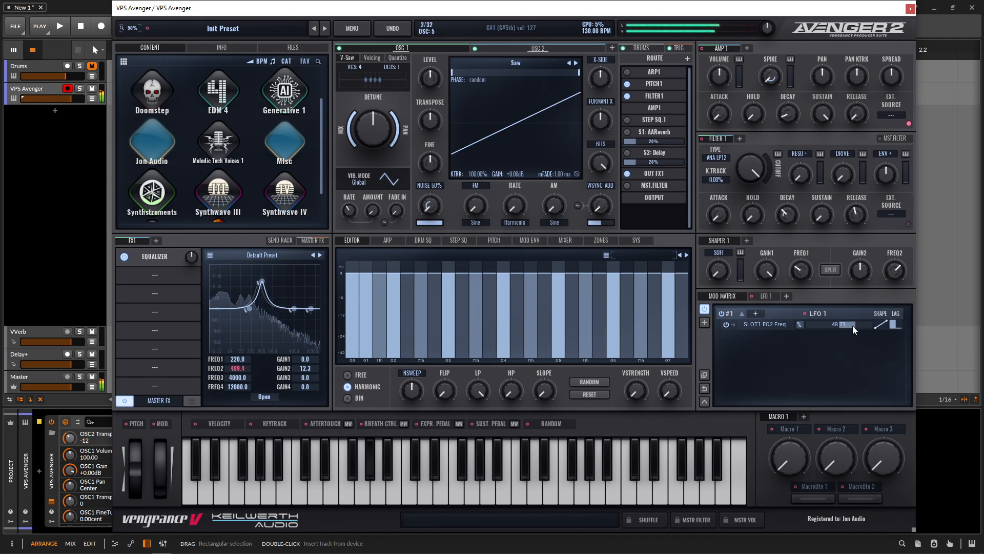
# Step: Change LFO 1's shape to a ramp down waveform
pyautogui.click(763, 296)
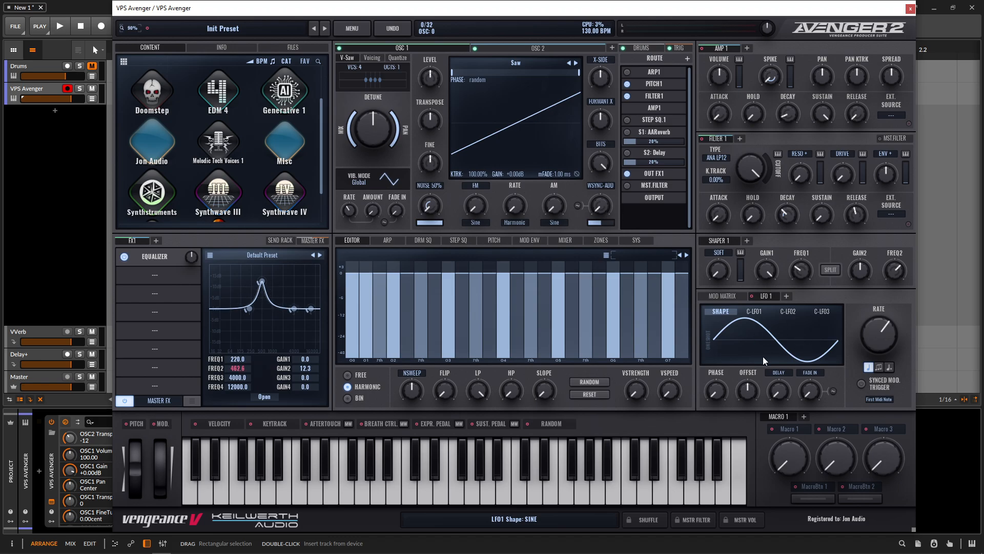
pyautogui.click(764, 334)
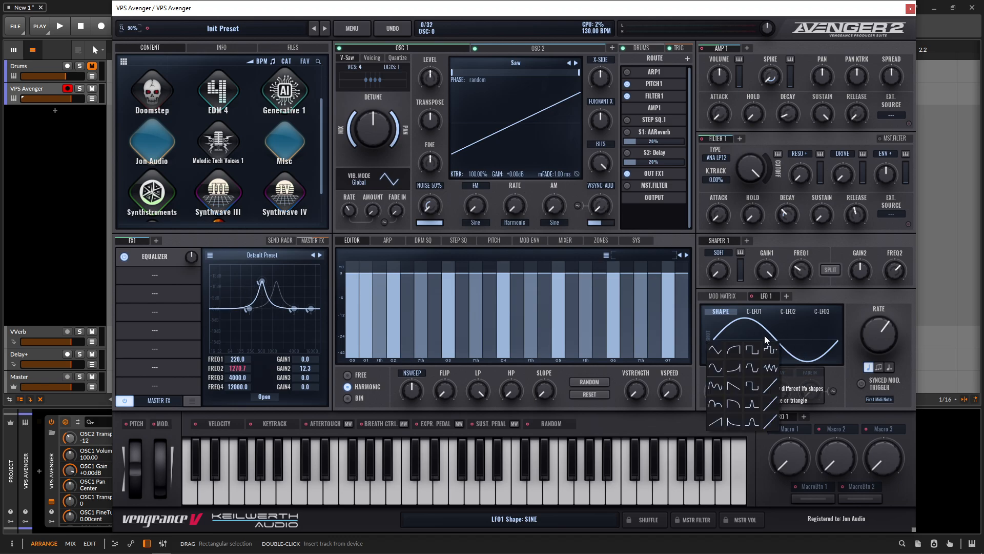
pyautogui.click(736, 385)
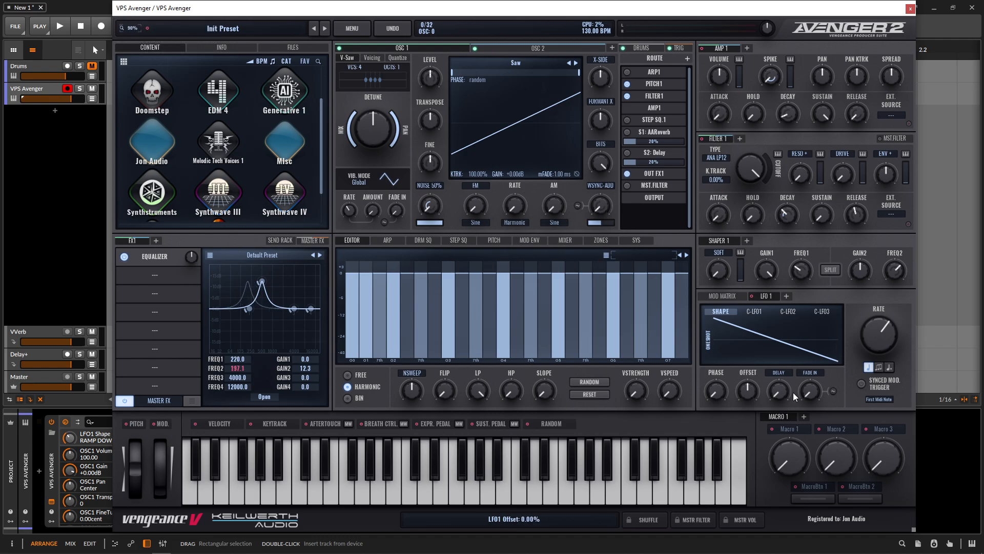
# Step: Raise LFO 1's offset and reset it back to 0%
pyautogui.moveTo(748, 391)
pyautogui.mouseDown()
pyautogui.moveTo(748, 363)
pyautogui.moveTo(748, 386)
pyautogui.mouseUp()
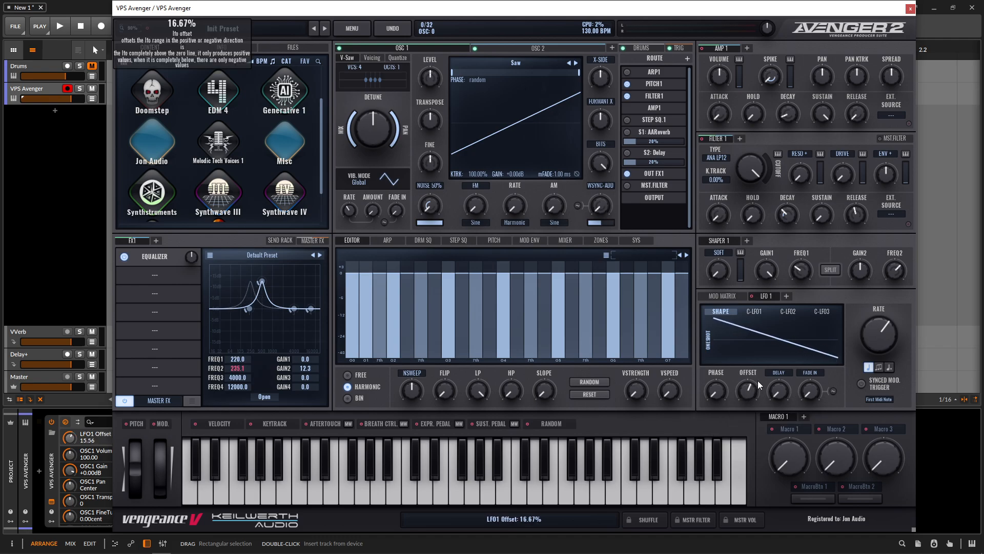
pyautogui.doubleClick(748, 389)
pyautogui.moveTo(748, 388)
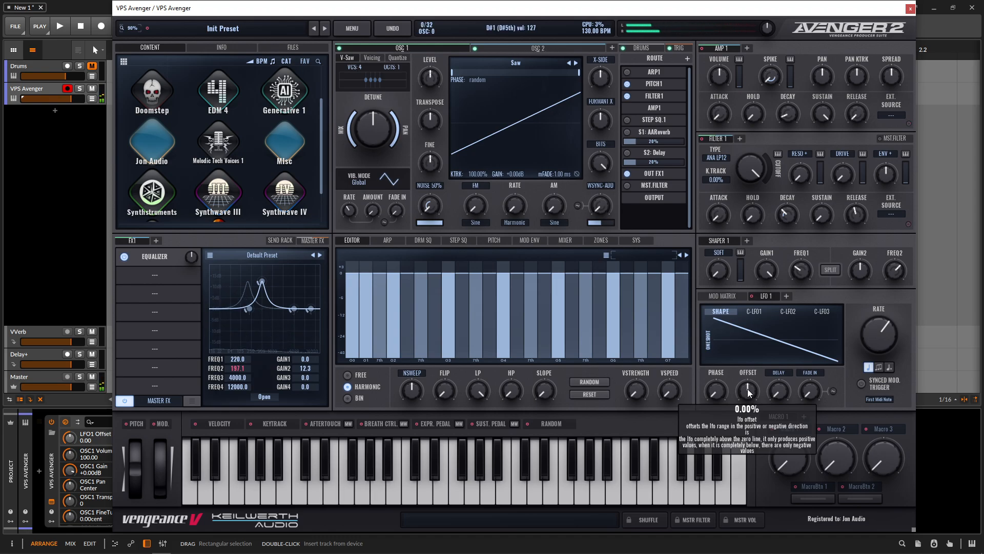
# Step: Set LFO 1's trigger mode to Last MIDI Note
pyautogui.click(878, 400)
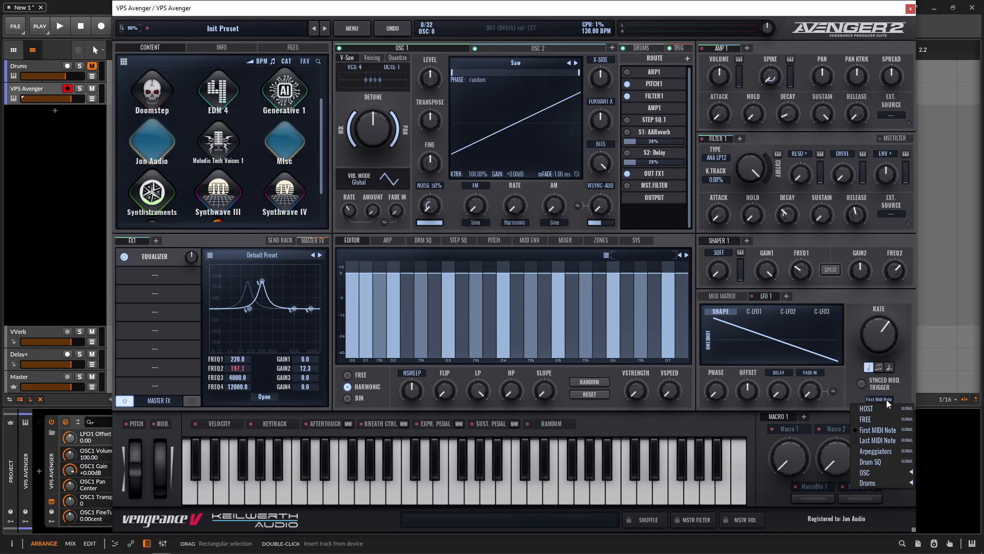
pyautogui.click(880, 441)
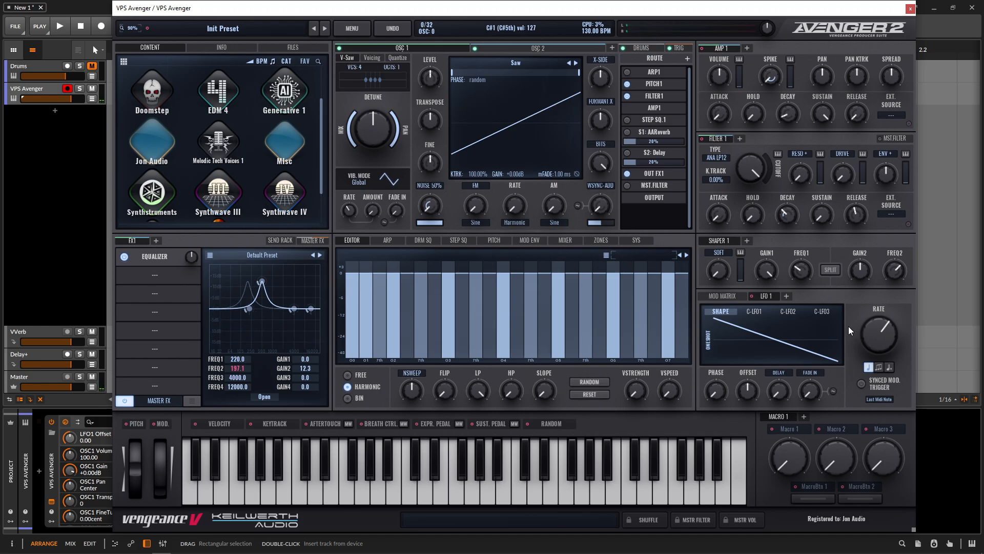
# Step: Modulate EQ band 3's frequency with LFO 1 and set band 3 to 5000 frequency and 12 dB gain
pyautogui.moveTo(751, 296); pyautogui.dragTo(245, 378)
pyautogui.doubleClick(240, 378)
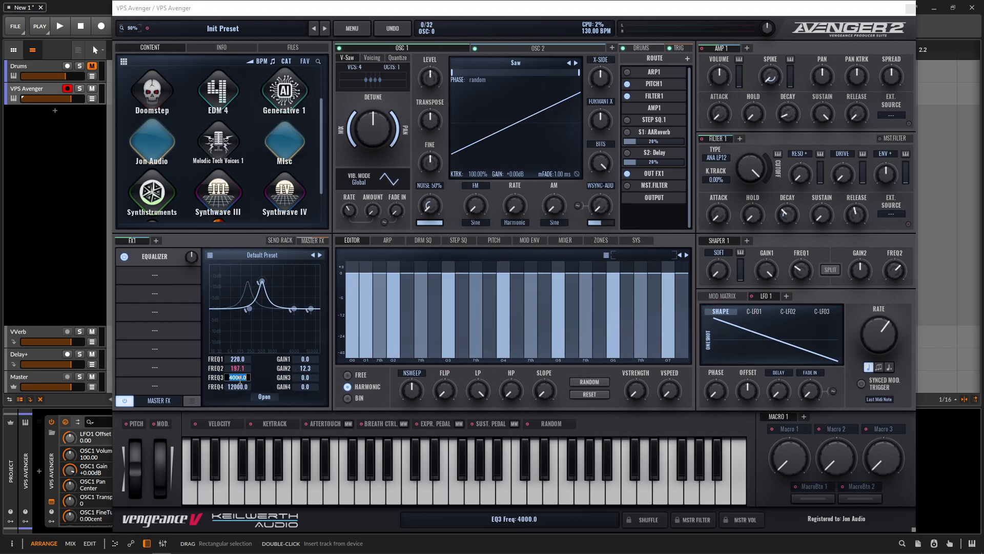
pyautogui.write('5000')
pyautogui.press('Return')
pyautogui.moveTo(315, 378); pyautogui.dragTo(308, 340)
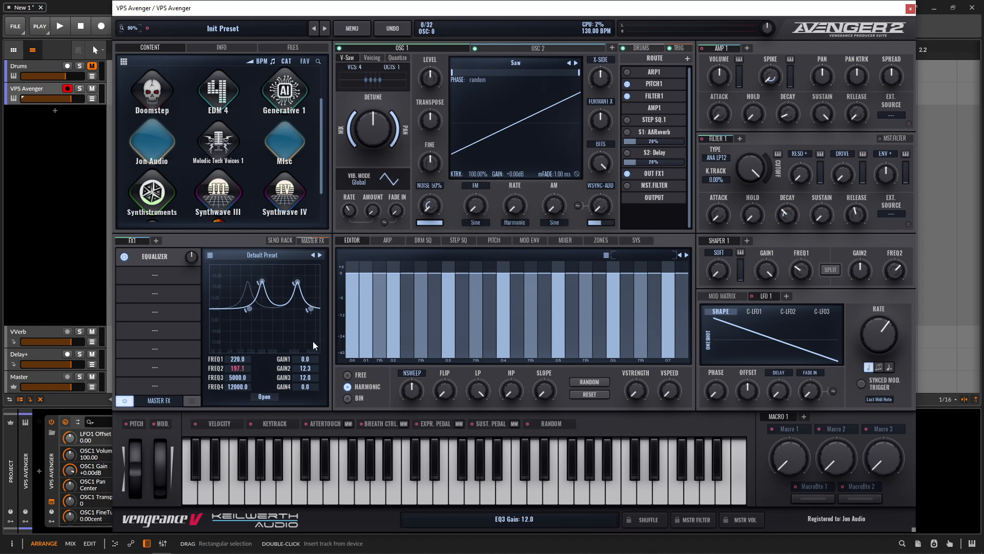
# Step: Set the EQ2 Freq modulation amount to about 56 and the EQ3 Freq amount to about -49
pyautogui.click(735, 295)
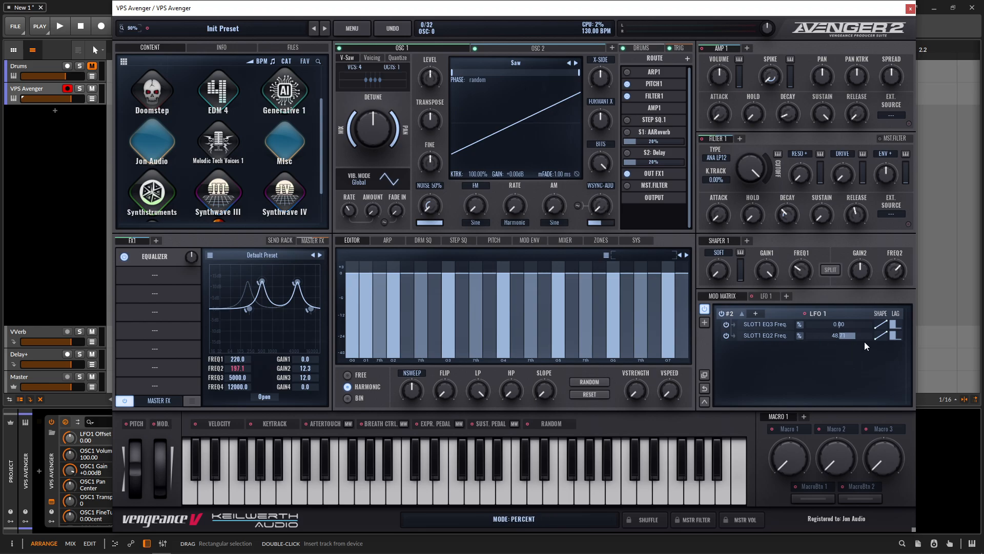
pyautogui.moveTo(852, 335); pyautogui.dragTo(856, 335)
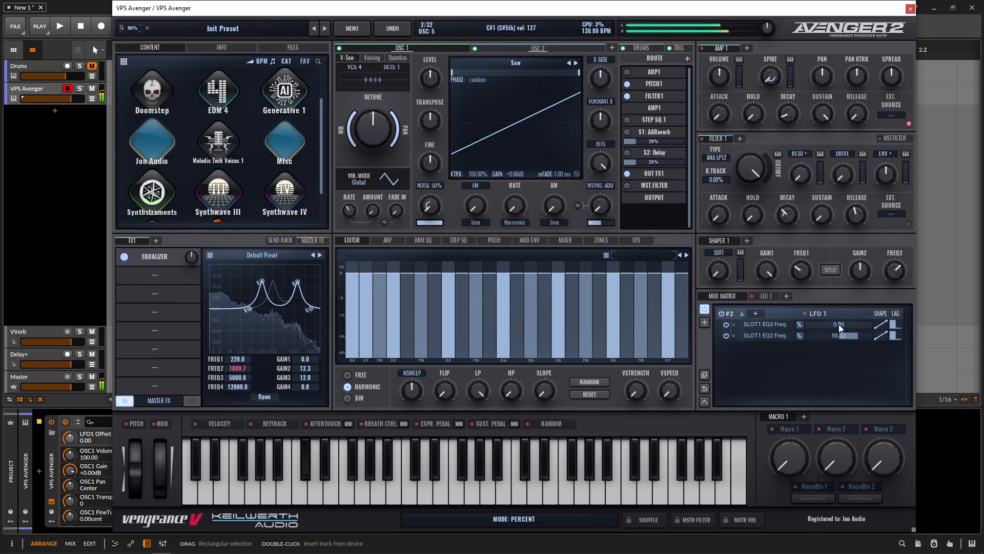
pyautogui.moveTo(834, 324); pyautogui.dragTo(819, 323)
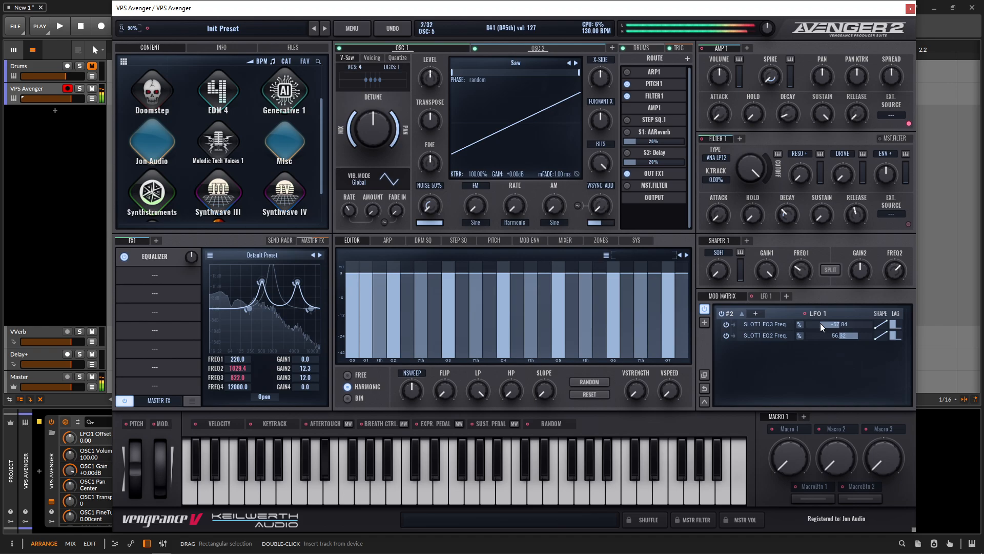
pyautogui.moveTo(820, 321); pyautogui.dragTo(826, 331)
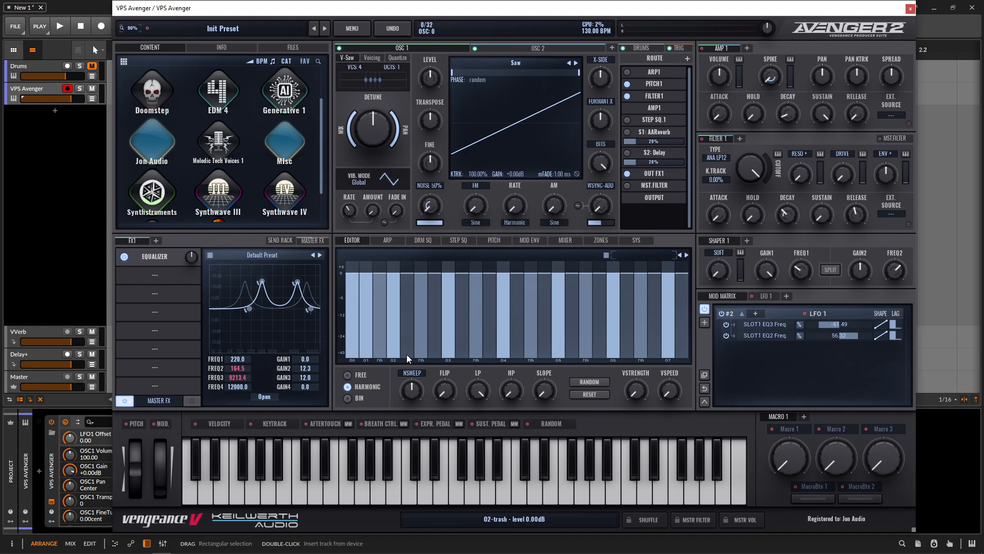
# Step: Add a Compressor to the FX chain, lower its threshold slightly and raise its output gain to about +1.09
pyautogui.click(168, 284)
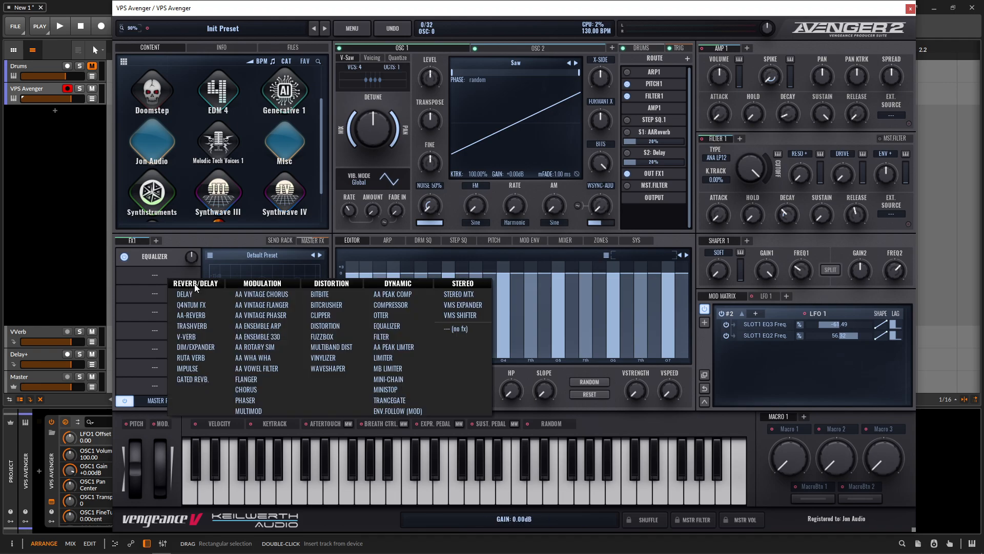
pyautogui.click(392, 303)
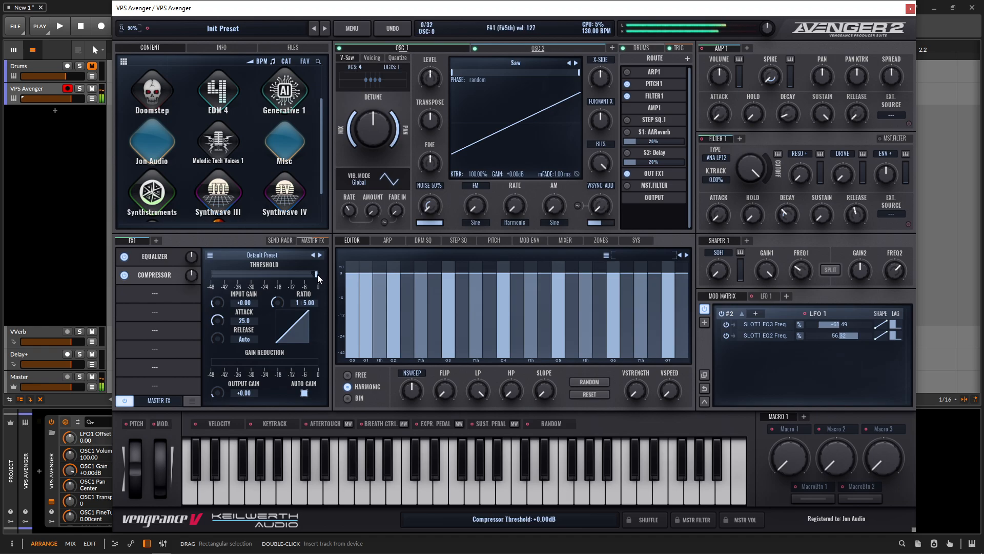
pyautogui.moveTo(318, 274); pyautogui.dragTo(315, 275)
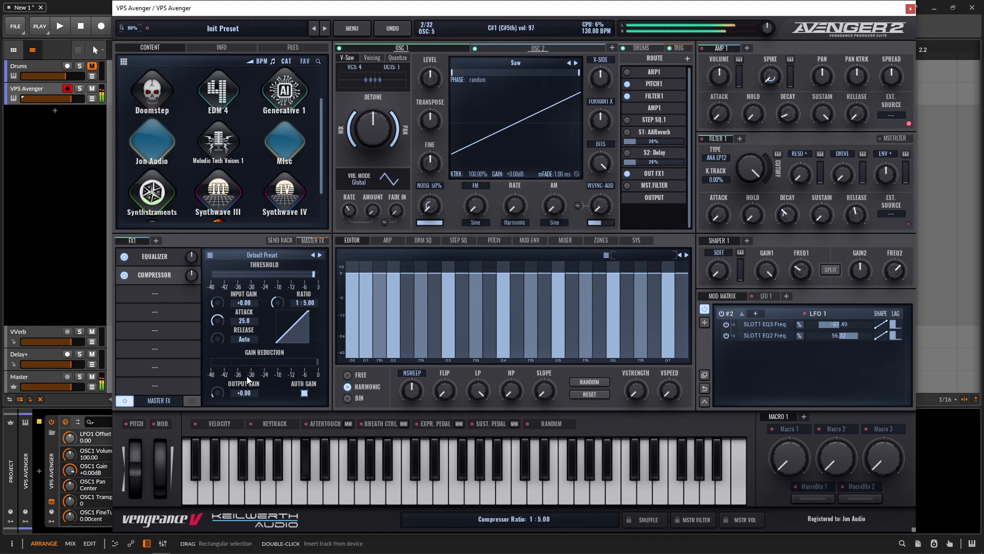
pyautogui.moveTo(219, 395); pyautogui.dragTo(219, 392)
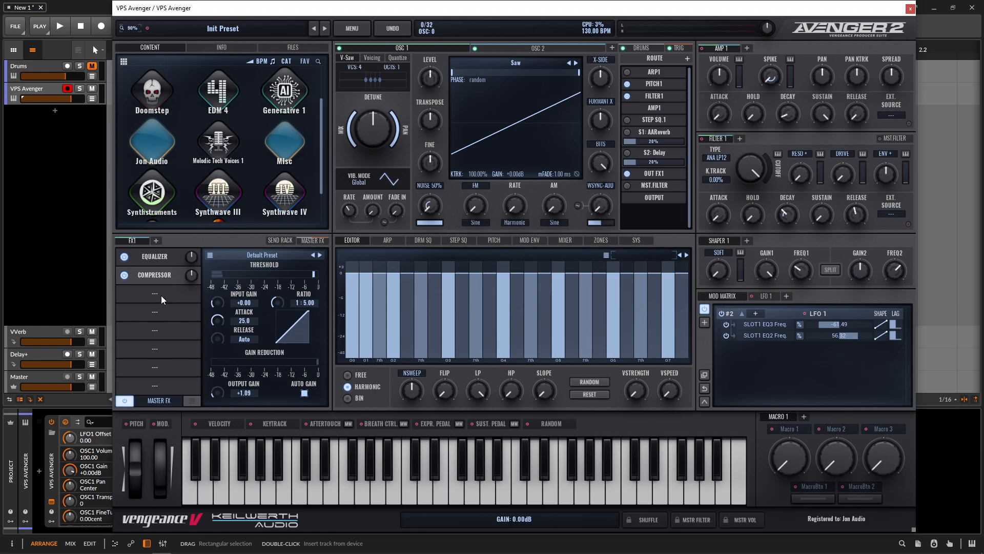
# Step: Add a Delay effect after the compressor, lower its filter cutoff to about 10894 Hz and set its mix to about 13.89
pyautogui.click(160, 262)
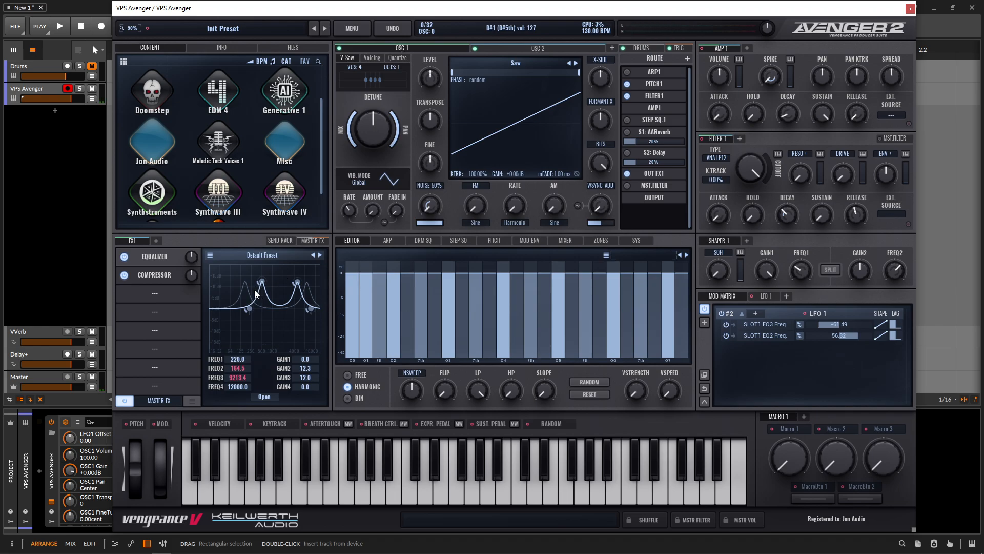
pyautogui.click(151, 293)
pyautogui.click(173, 316)
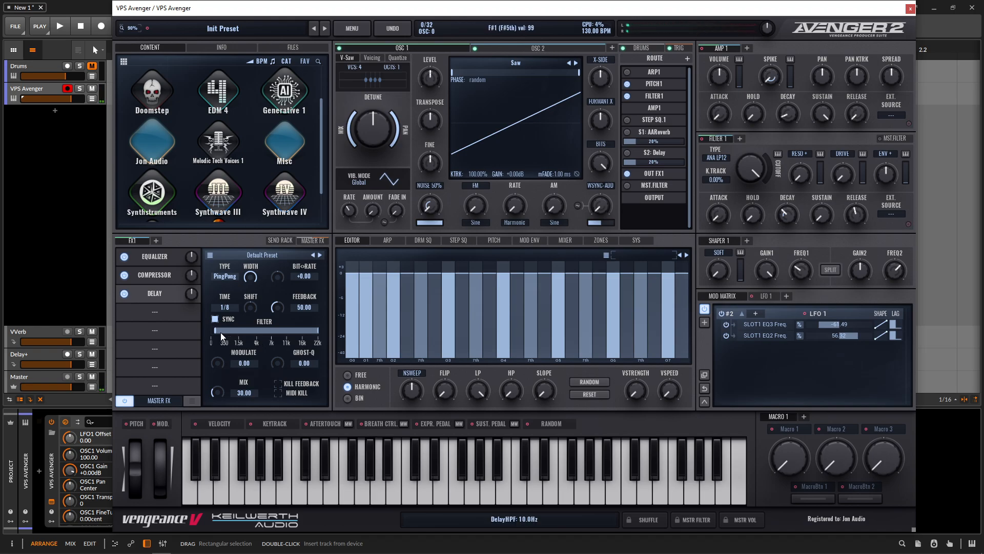
pyautogui.moveTo(220, 333); pyautogui.dragTo(225, 334)
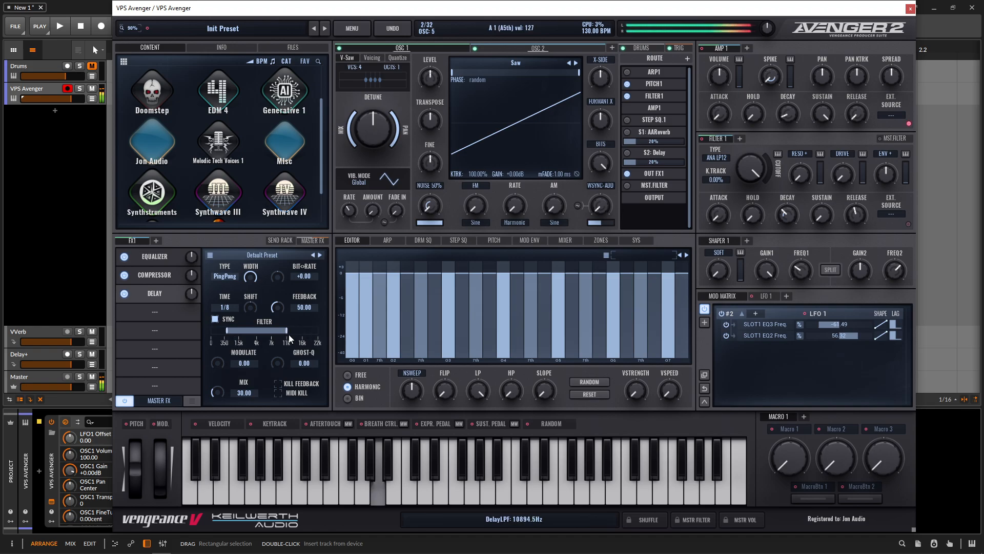
pyautogui.moveTo(220, 391); pyautogui.dragTo(220, 394)
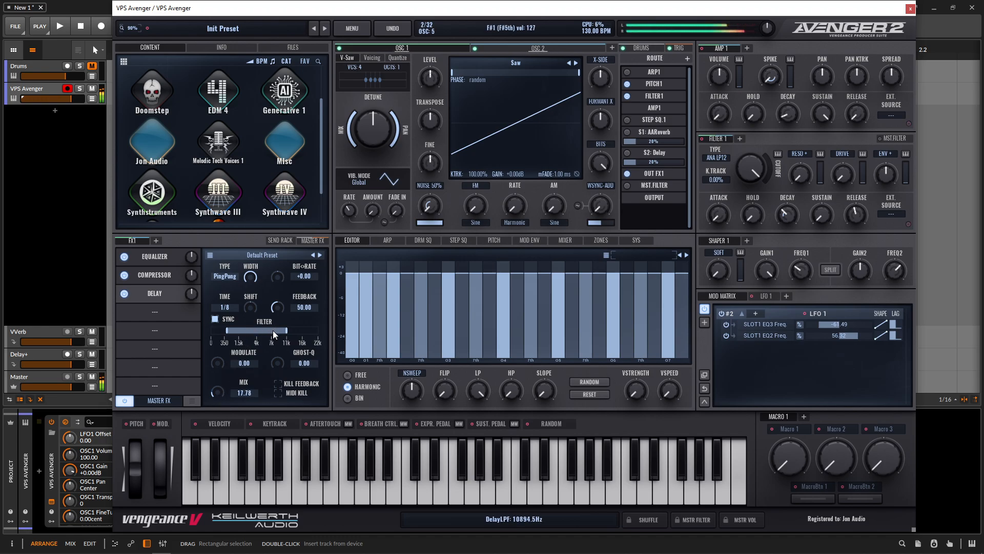
pyautogui.moveTo(221, 393); pyautogui.dragTo(220, 396)
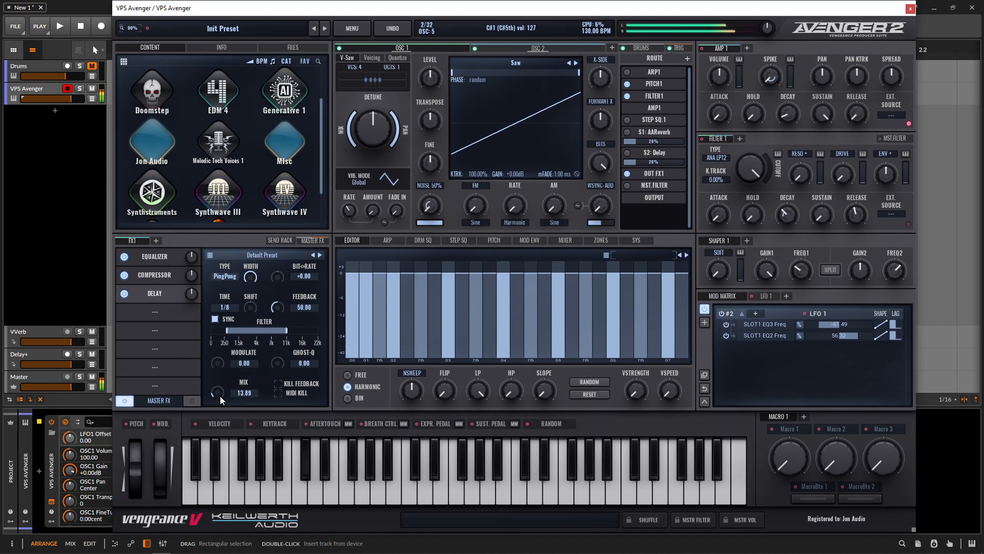
# Step: Add a V-Verb effect and set its decay to about 0.88 s, predelay 19.2, damp 53 and mix 9.44
pyautogui.click(159, 318)
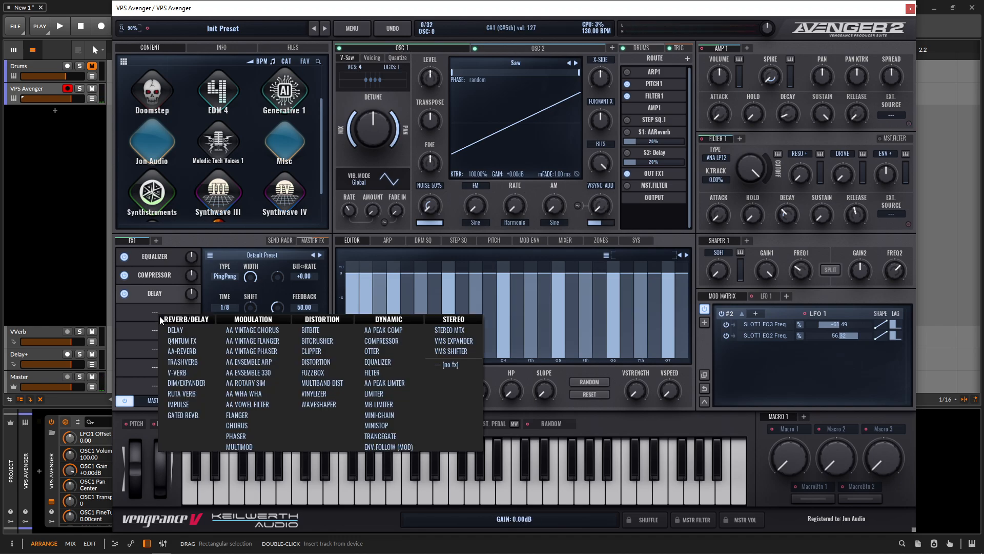
pyautogui.click(185, 374)
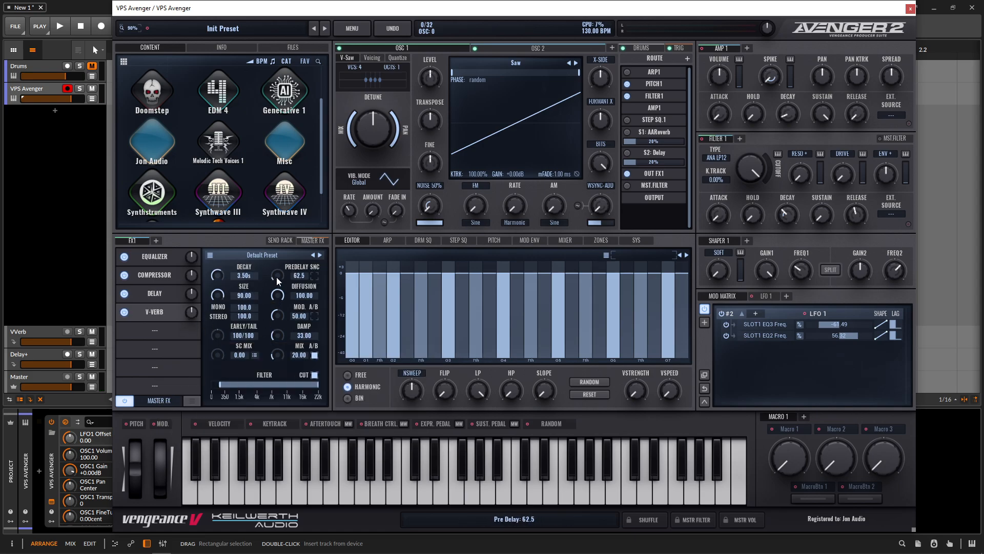
pyautogui.scroll(3, 277, 291)
pyautogui.scroll(-3, 219, 277)
pyautogui.scroll(-1, 218, 278)
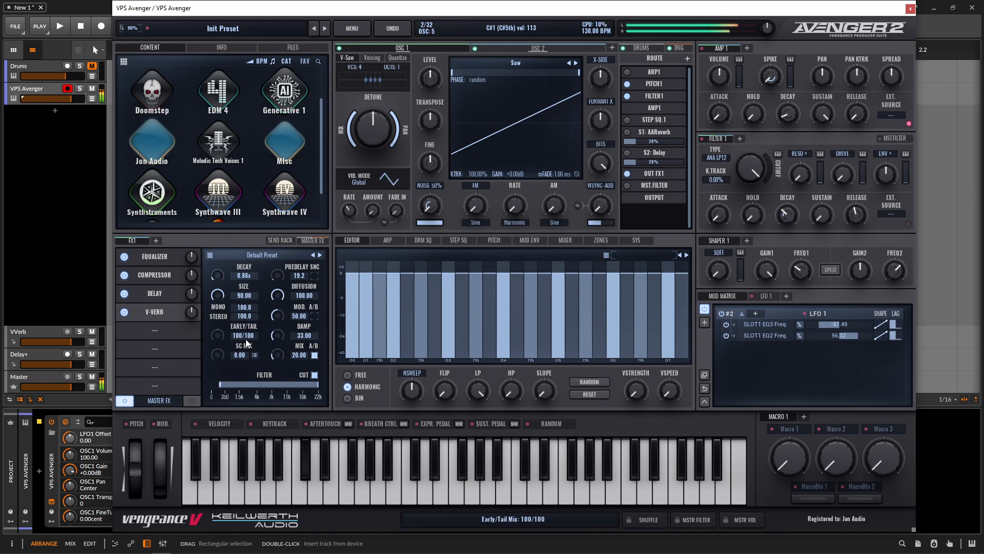
pyautogui.scroll(-1, 278, 358)
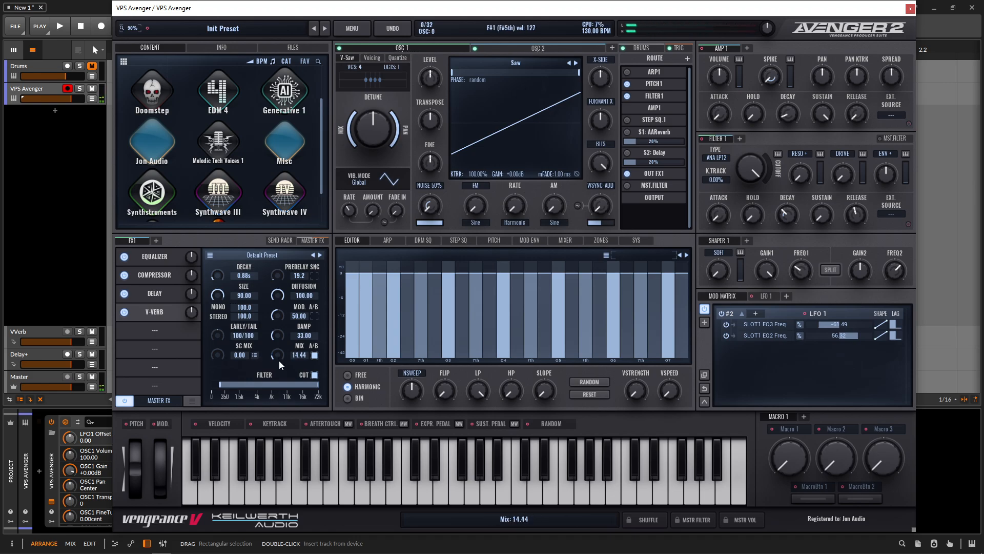
pyautogui.scroll(1, 279, 321)
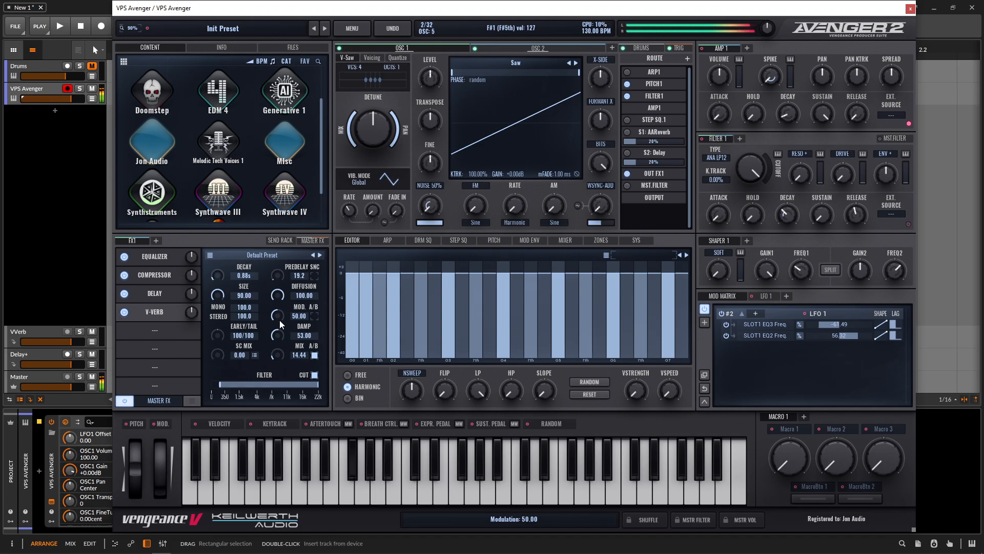
pyautogui.scroll(-1, 278, 358)
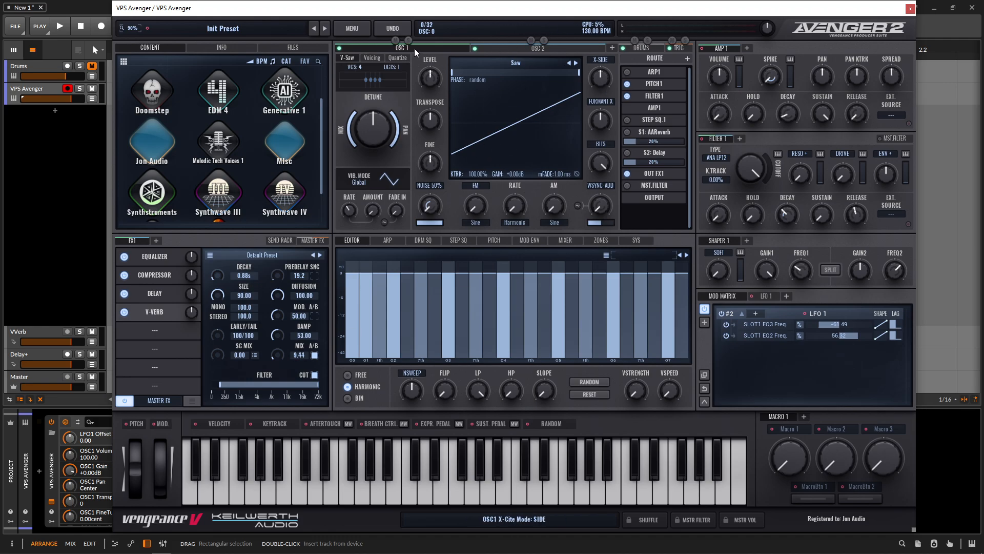
# Step: Switch to oscillator 2 and raise the amp envelope's sustain to about 20%
pyautogui.click(528, 49)
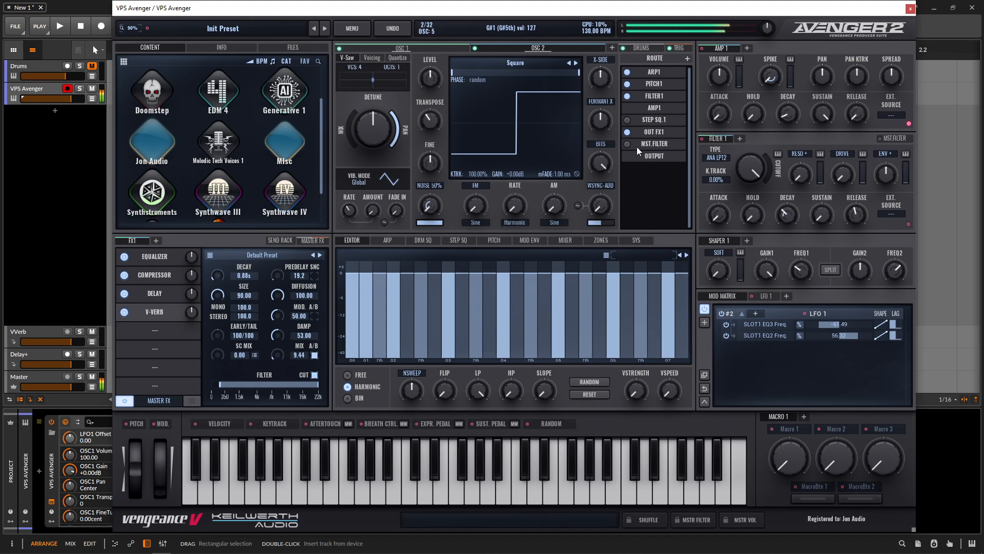
pyautogui.moveTo(810, 117)
pyautogui.mouseDown()
pyautogui.moveTo(821, 129)
pyautogui.moveTo(817, 195)
pyautogui.moveTo(834, 126)
pyautogui.moveTo(823, 116)
pyautogui.mouseUp()
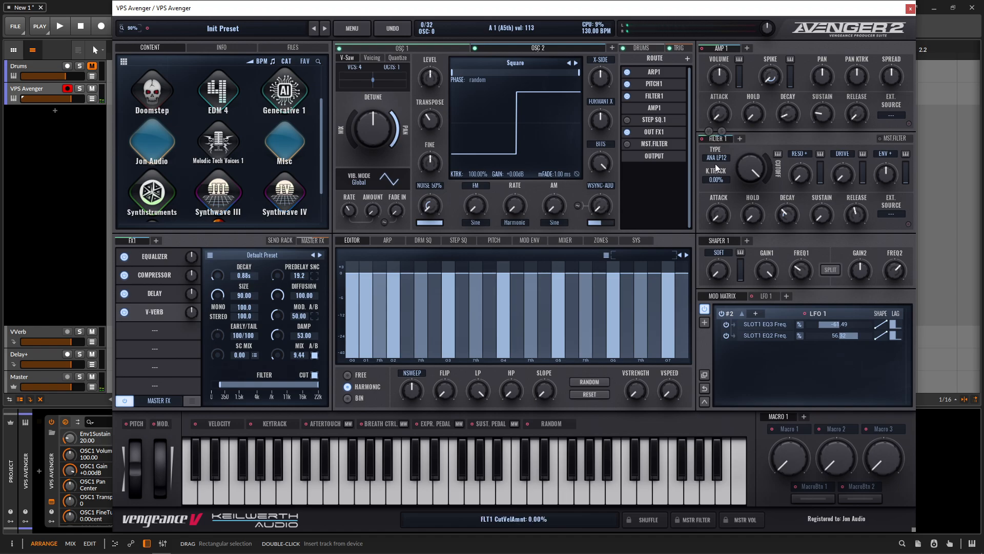
# Step: Change Filter 1's type to the T-Bee LP18 low-pass
pyautogui.moveTo(747, 169)
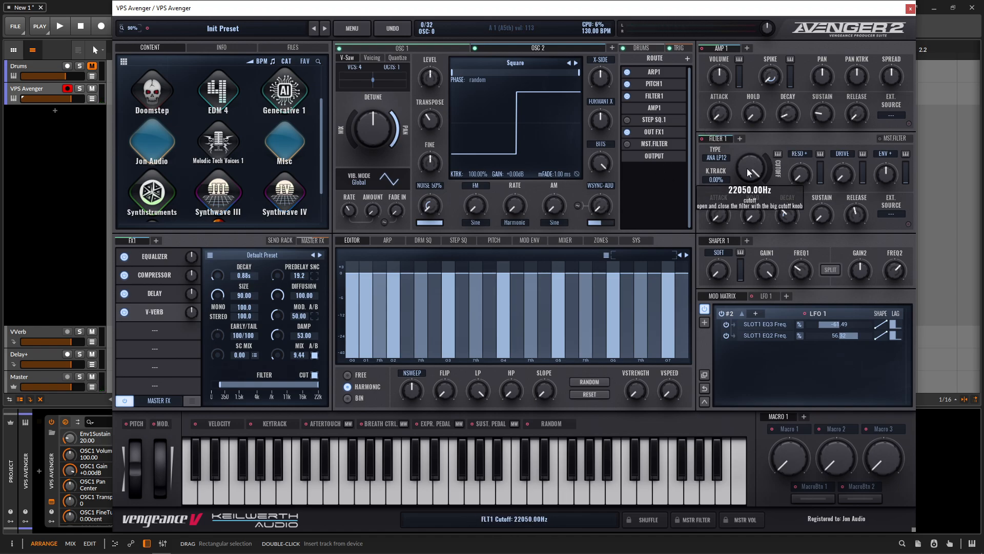
pyautogui.click(720, 158)
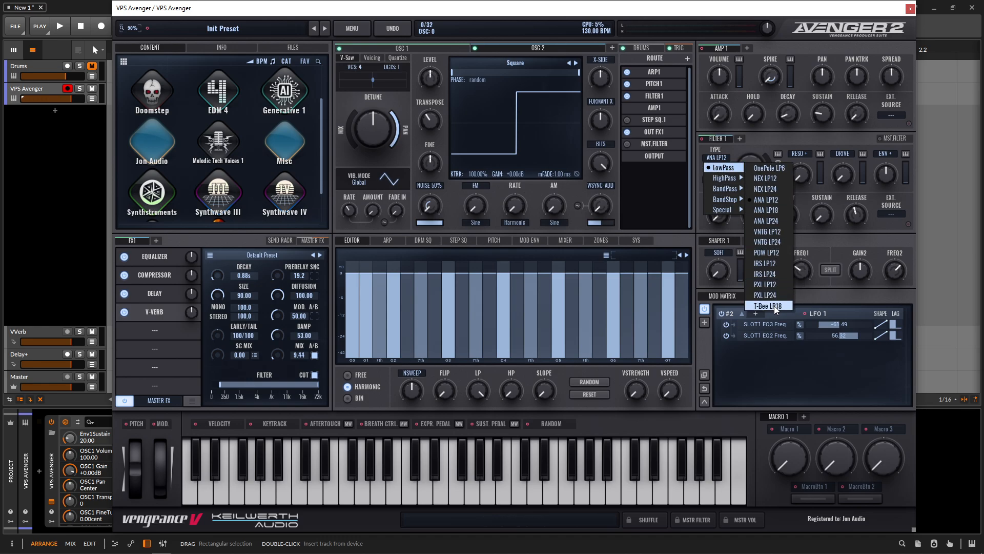
pyautogui.click(768, 306)
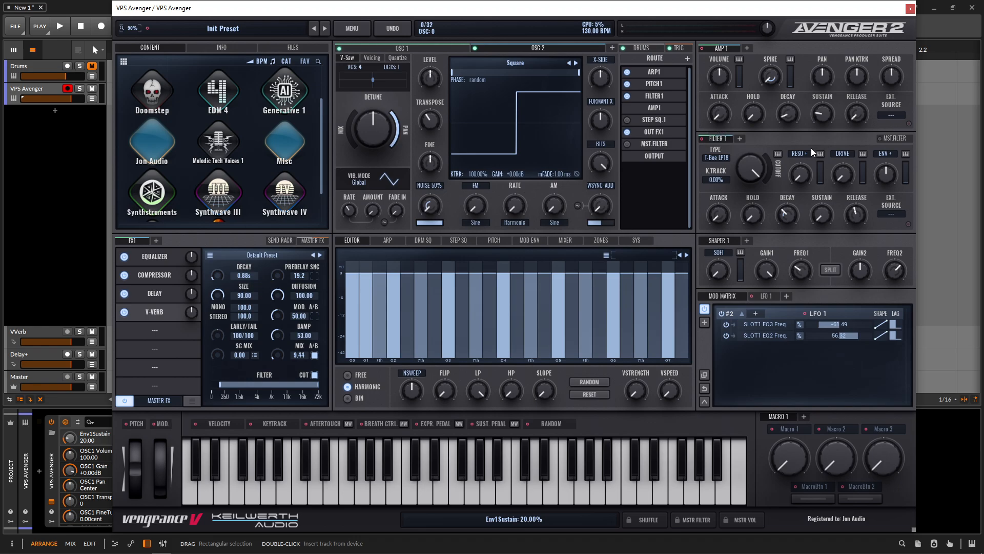
# Step: Set Filter 1's cutoff to about 702 Hz, resonance to about 86%, and raise its envelope amount
pyautogui.moveTo(751, 169); pyautogui.dragTo(752, 128)
pyautogui.moveTo(800, 174); pyautogui.dragTo(811, 100)
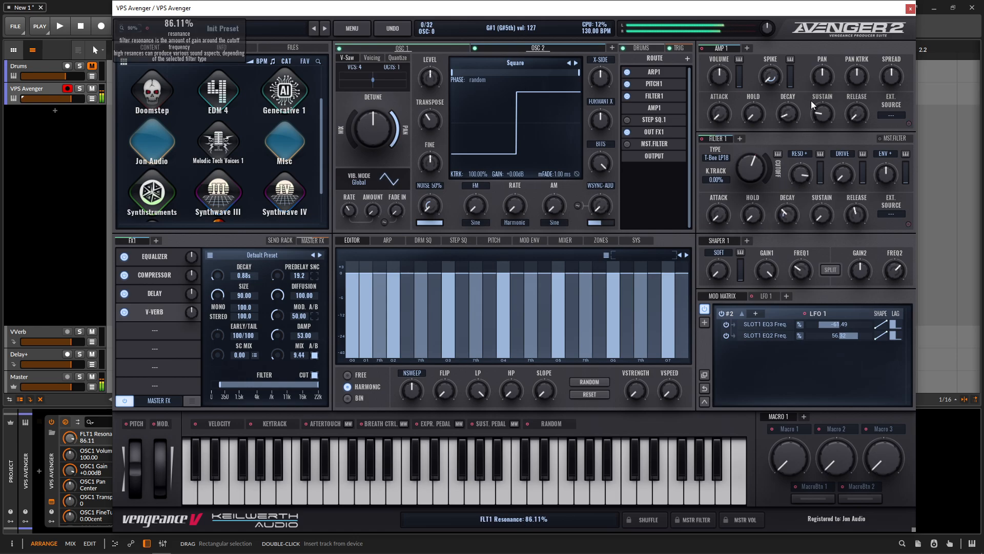
pyautogui.moveTo(886, 175); pyautogui.dragTo(885, 154)
pyautogui.moveTo(753, 174)
pyautogui.mouseDown()
pyautogui.moveTo(753, 194)
pyautogui.moveTo(758, 174)
pyautogui.mouseUp()
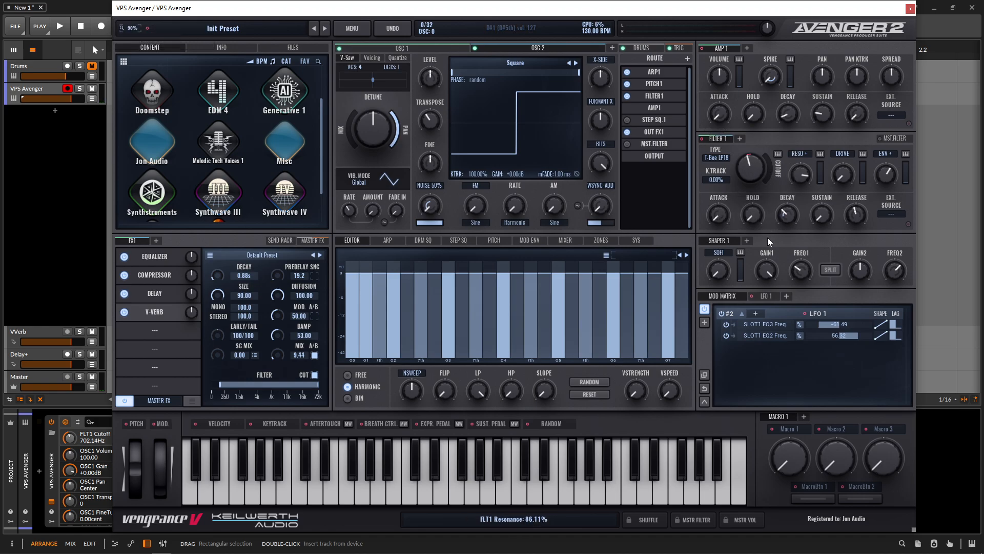
# Step: Open the arpeggiator editor and set LFO 1's trigger mode to Arpeggiators
pyautogui.click(767, 296)
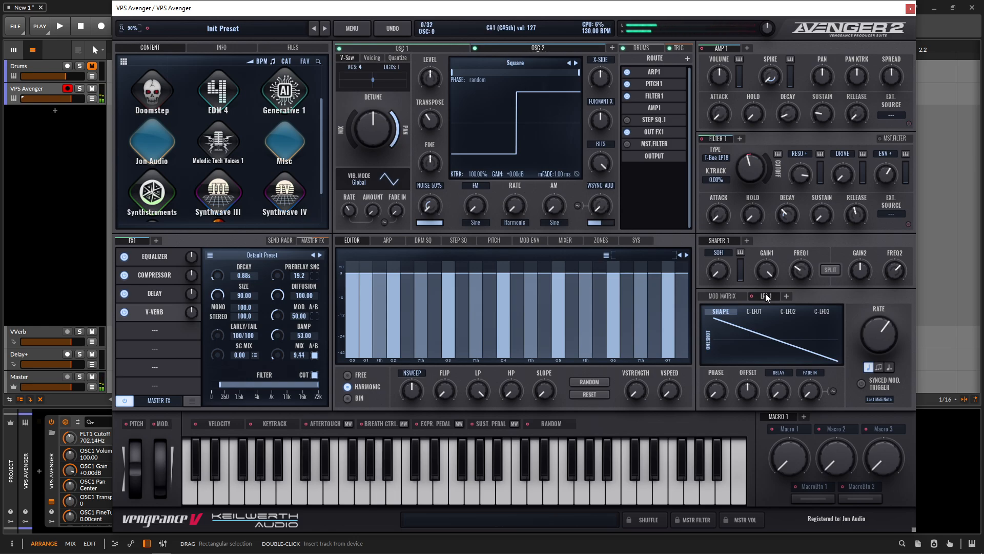
pyautogui.click(388, 240)
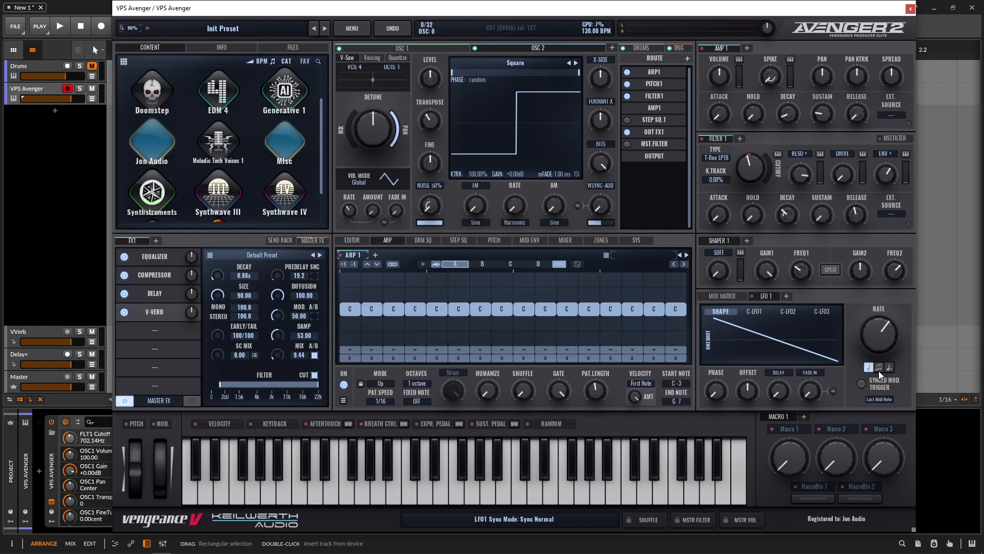
pyautogui.click(876, 399)
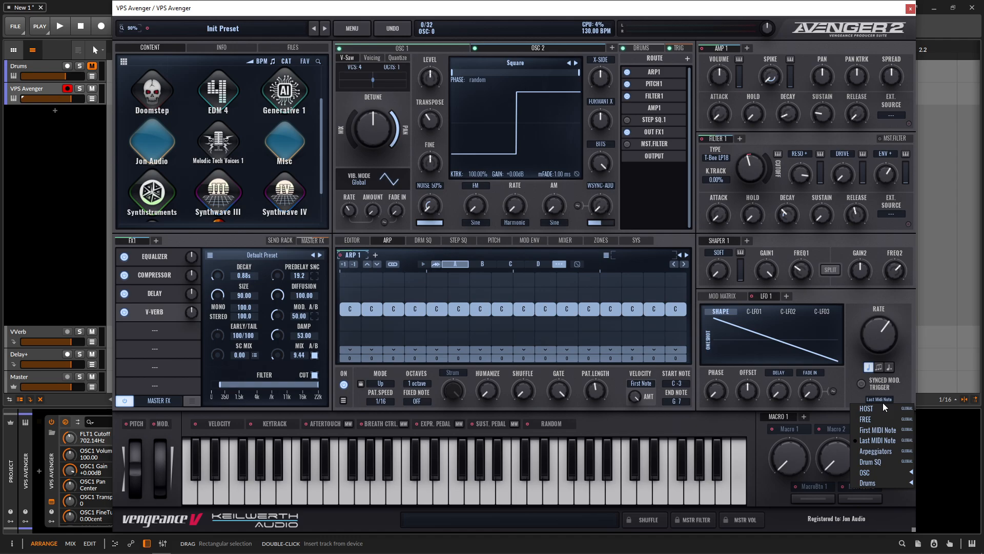
pyautogui.click(892, 453)
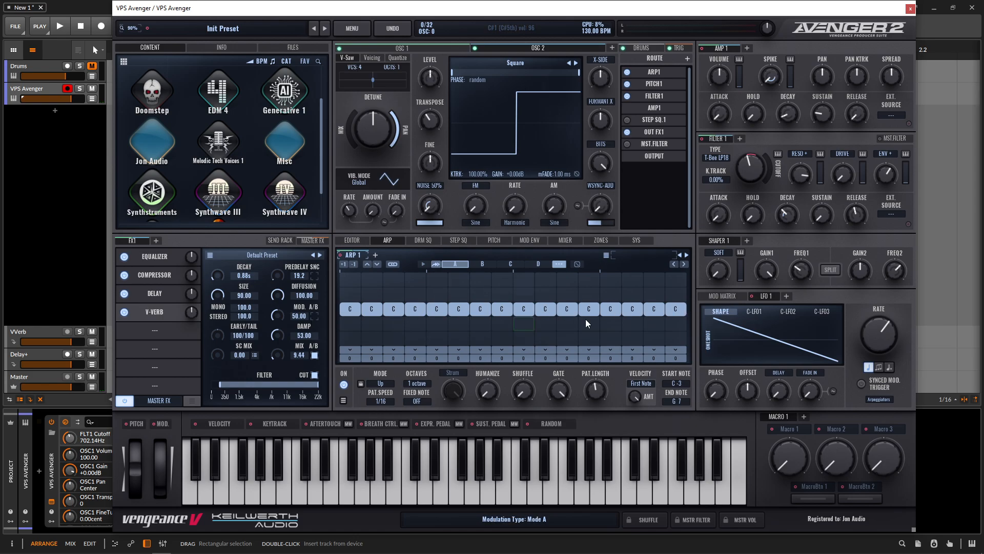
# Step: Clear the arpeggiator steps after the first, lengthen the first note, and add two notes, lengthening the second
pyautogui.moveTo(374, 310); pyautogui.dragTo(675, 310)
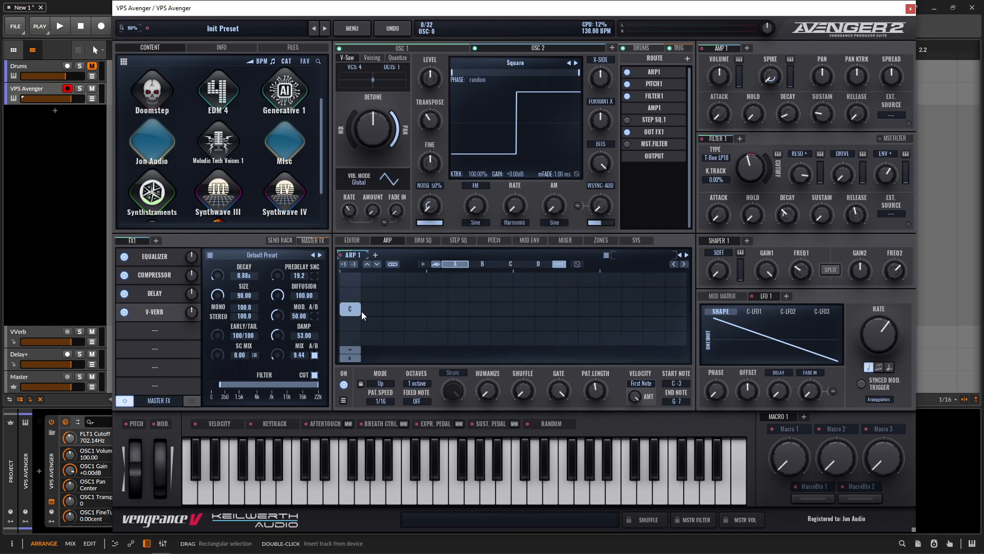
pyautogui.moveTo(362, 312); pyautogui.dragTo(429, 308)
pyautogui.click(431, 309)
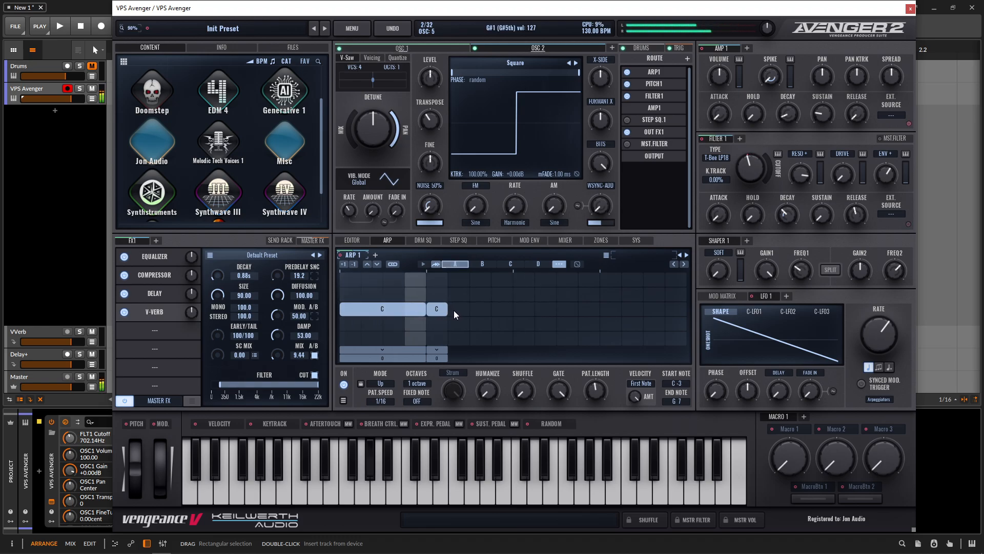
pyautogui.click(471, 310)
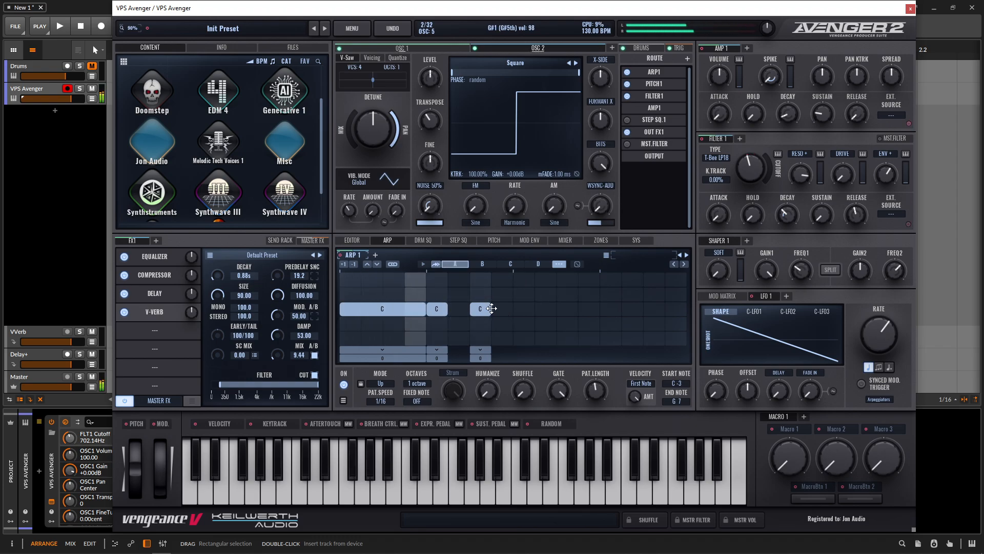
pyautogui.moveTo(491, 308); pyautogui.dragTo(511, 308)
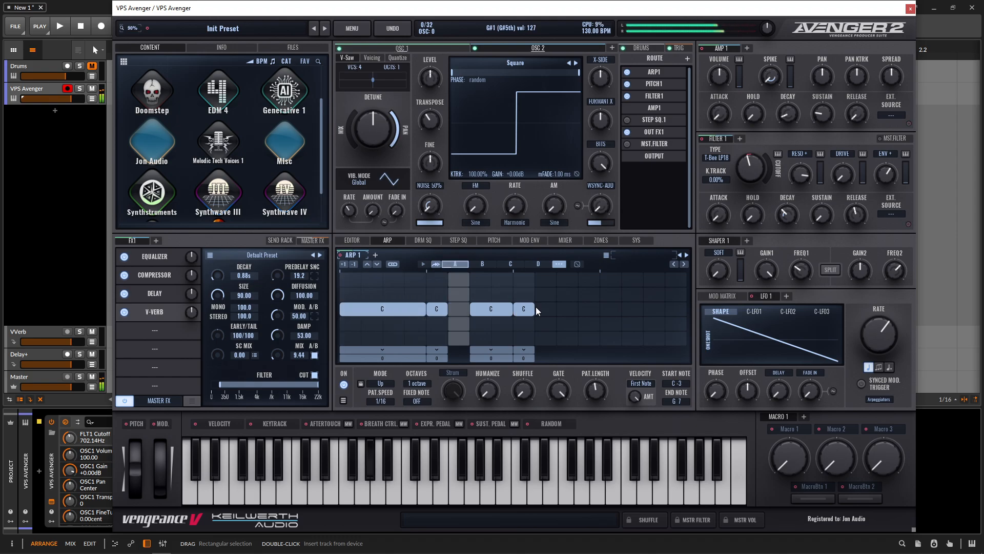
# Step: Add further notes to the arpeggiator pattern to complete a rhythmic sequence of short steps
pyautogui.click(563, 308)
pyautogui.click(589, 309)
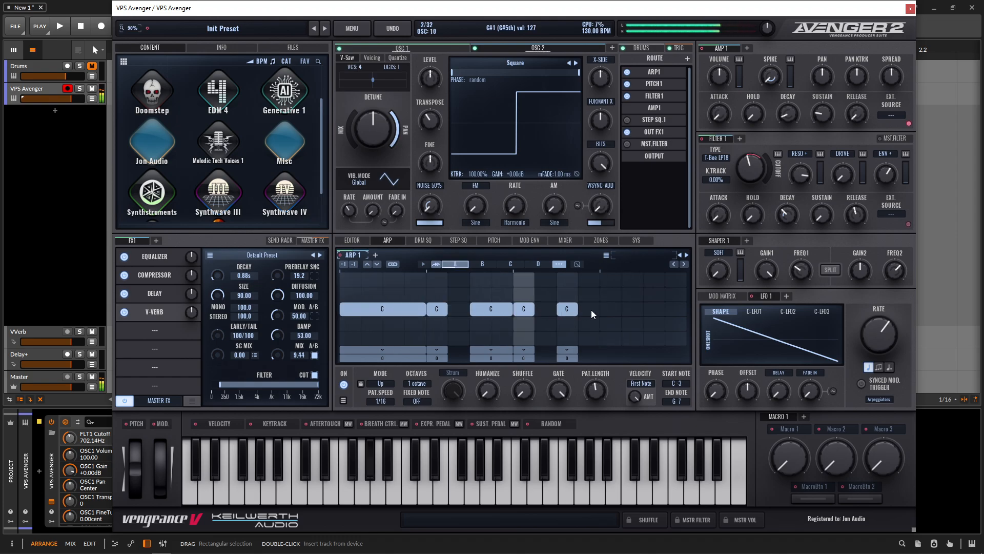
pyautogui.click(610, 309)
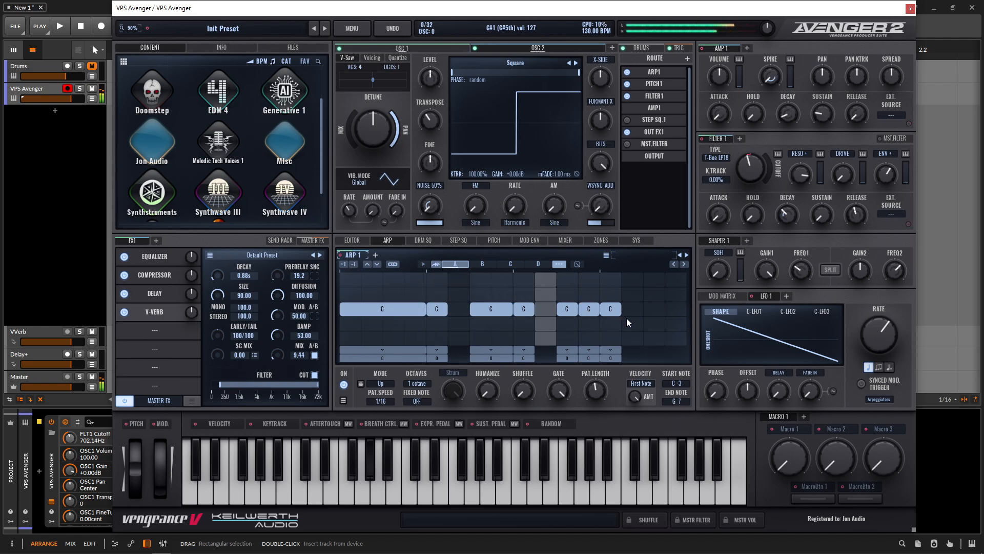
pyautogui.click(589, 309)
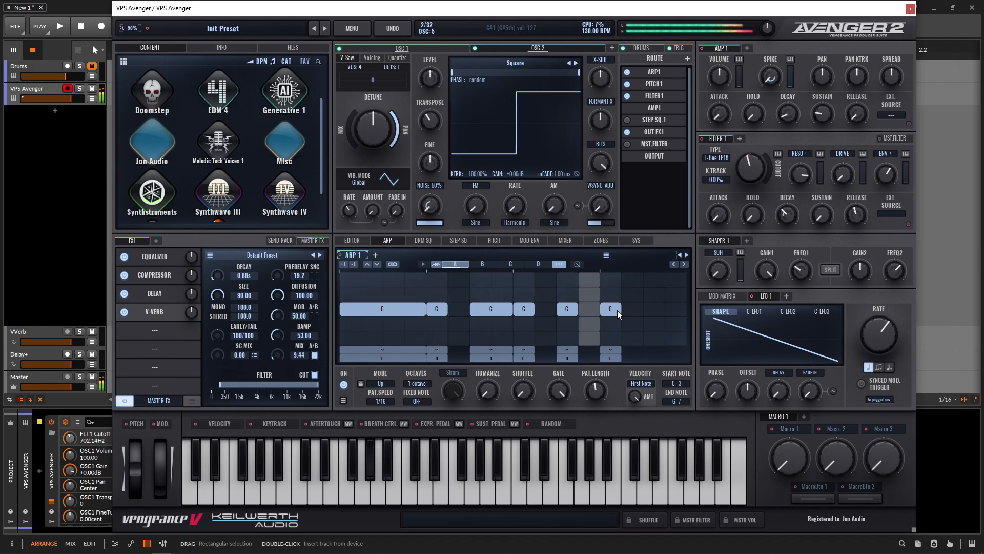
pyautogui.click(610, 309)
pyautogui.click(629, 309)
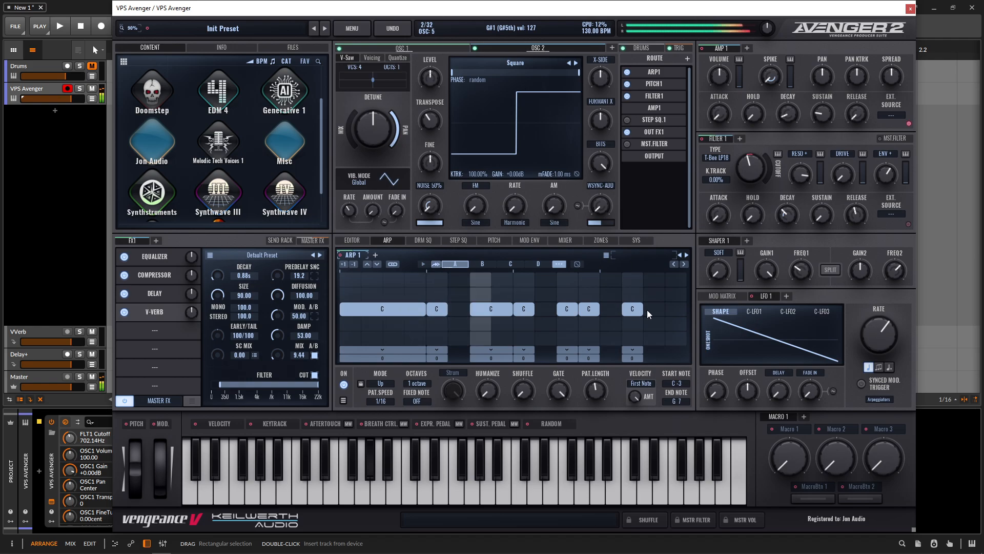
pyautogui.click(655, 309)
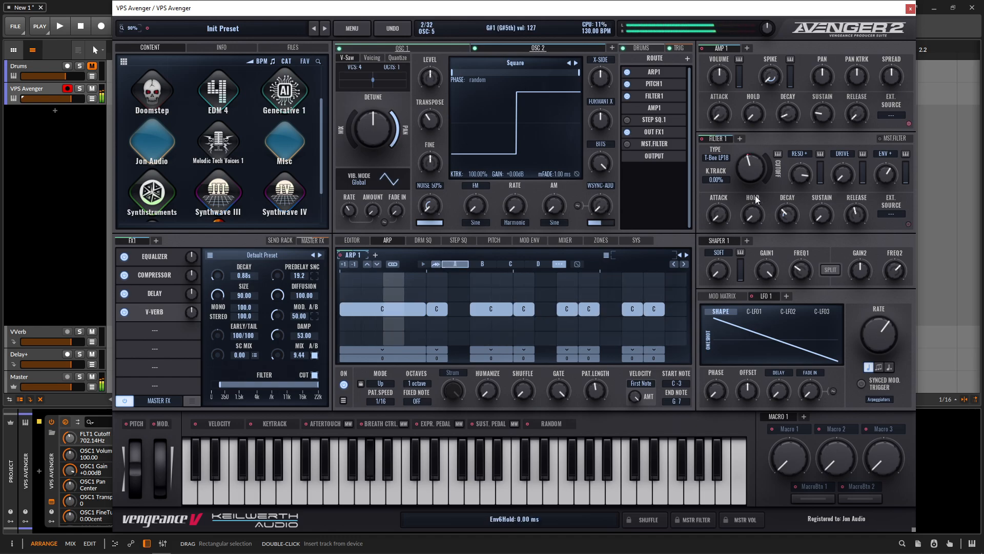
# Step: Raise Filter 1's cutoff to about 3811 Hz
pyautogui.moveTo(749, 168); pyautogui.dragTo(743, 155)
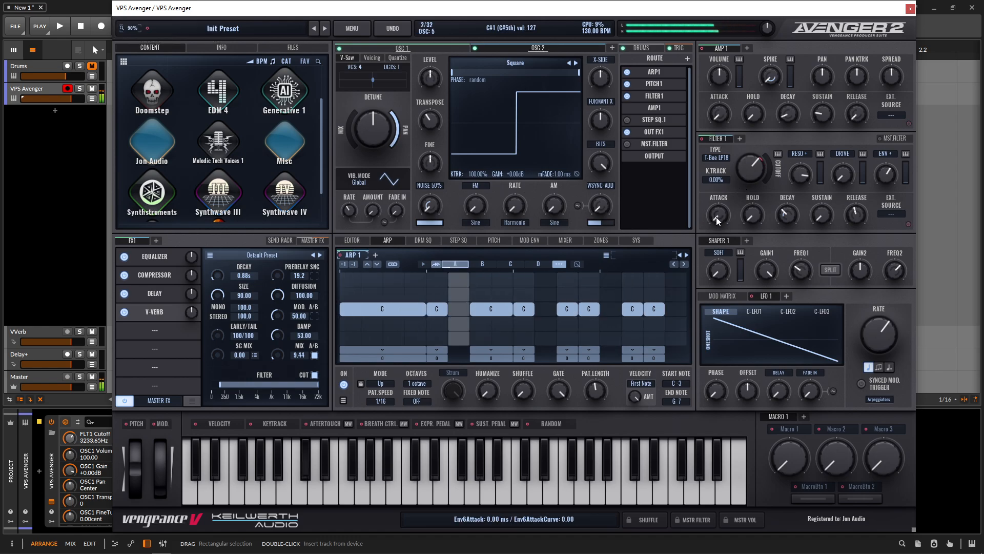
pyautogui.moveTo(749, 174); pyautogui.dragTo(754, 184)
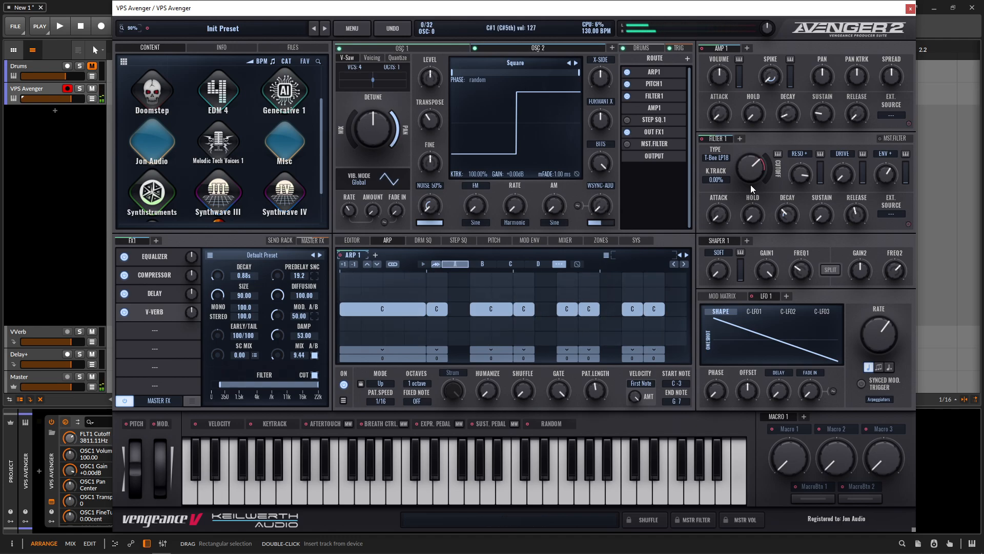
# Step: Open the drum section and load the Classic Kit drum kit
pyautogui.click(635, 47)
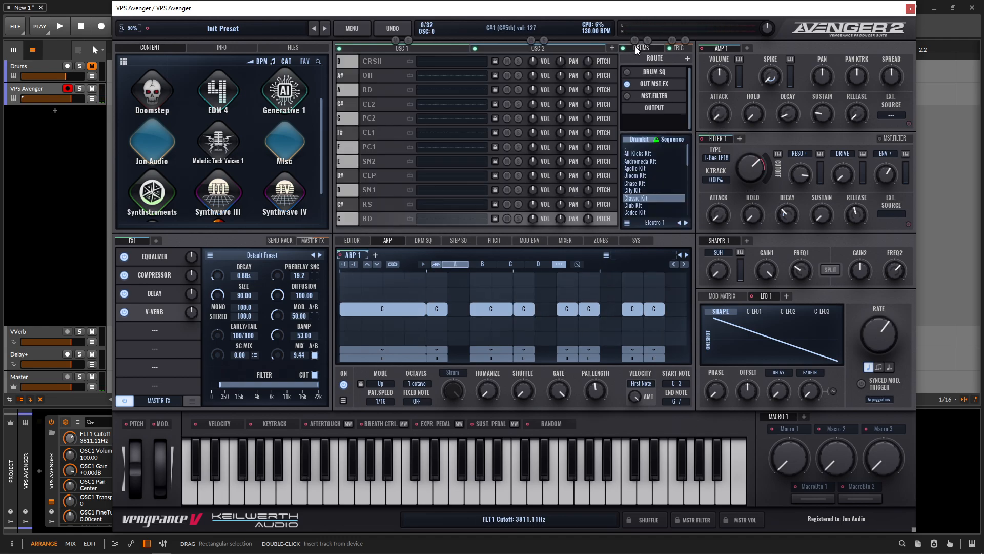
pyautogui.click(647, 171)
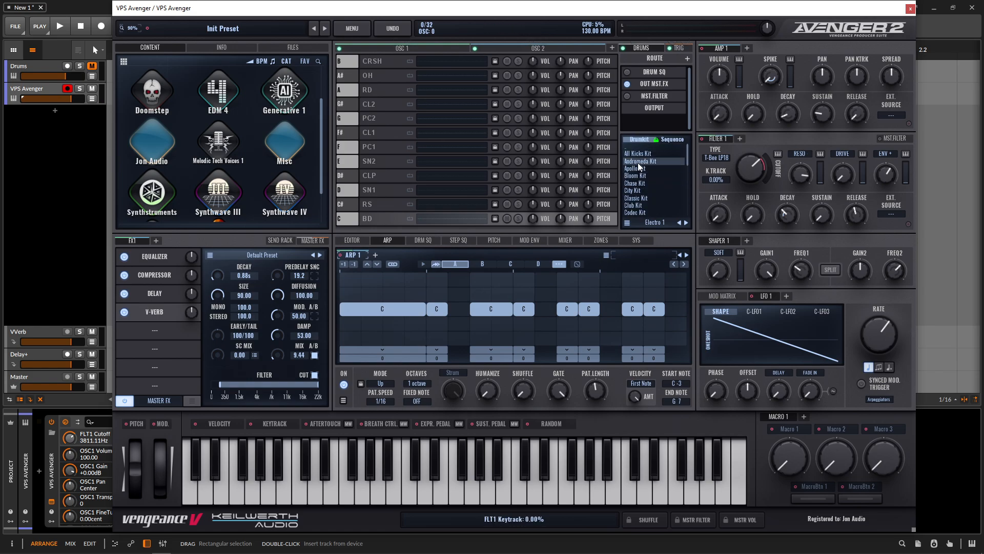
pyautogui.click(647, 197)
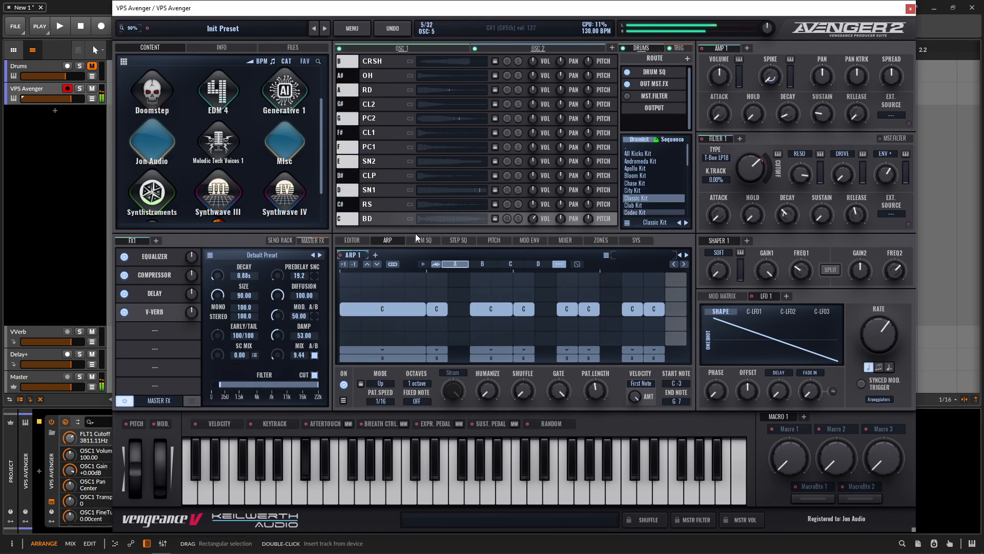
pyautogui.click(167, 274)
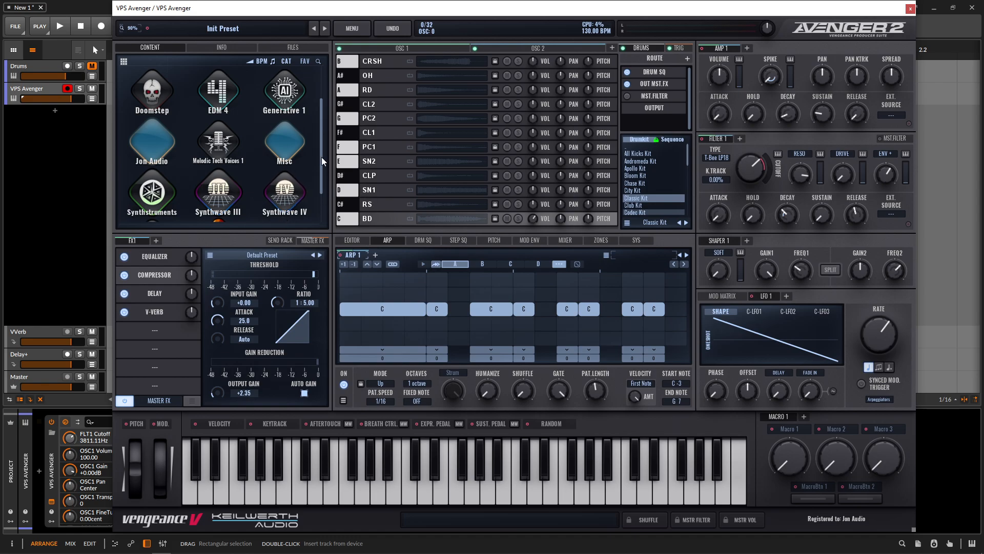
pyautogui.click(423, 49)
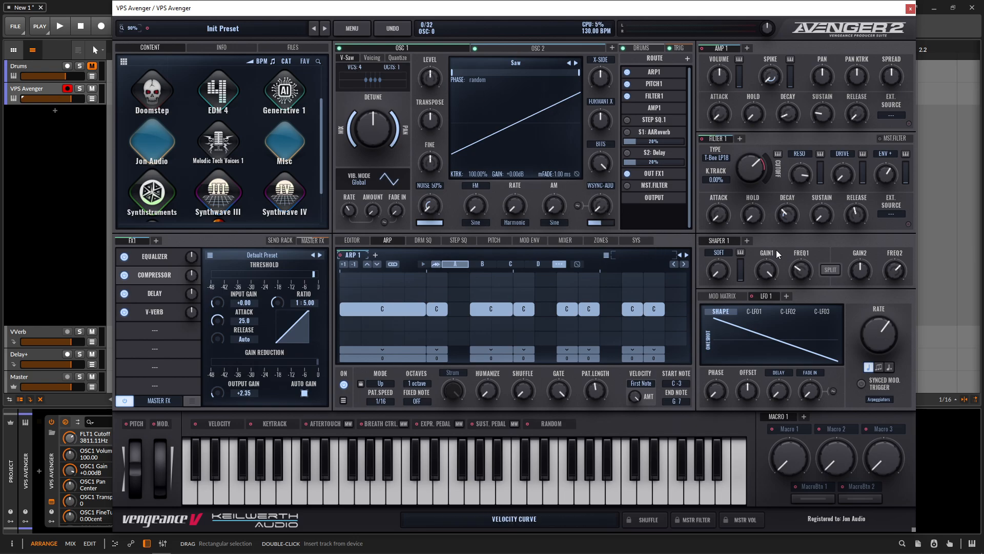
pyautogui.click(138, 331)
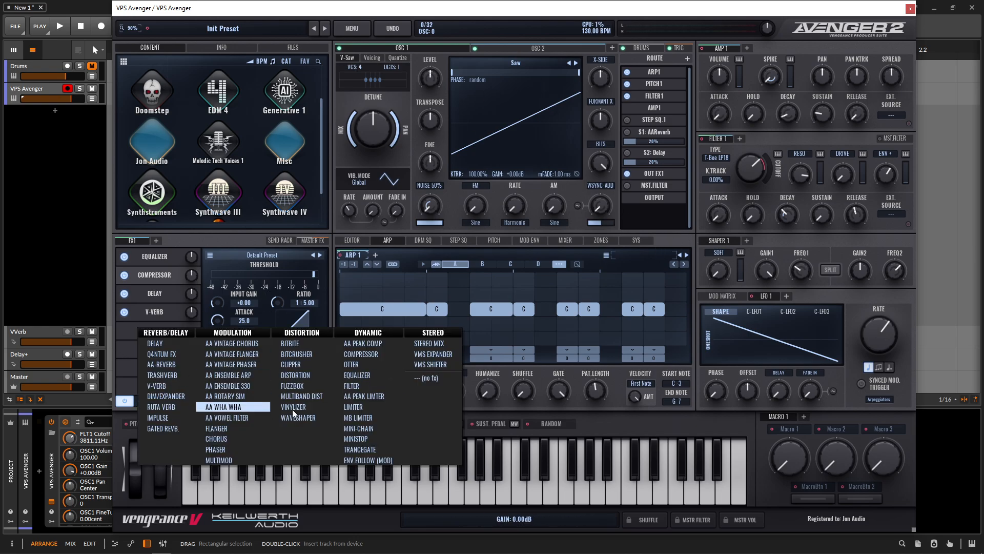
pyautogui.click(792, 239)
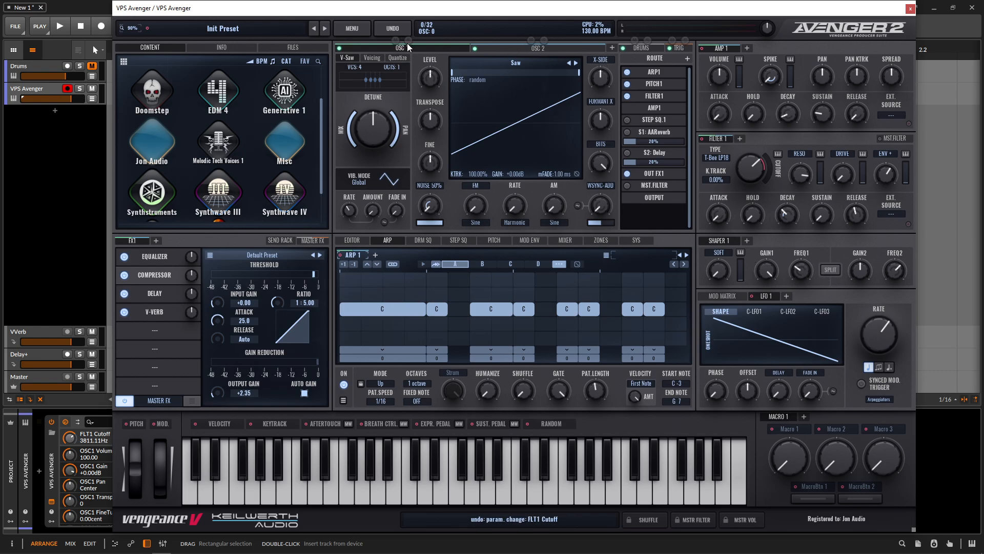
# Step: Add Shaper 1 to Oscillator 1's route and place it after Filter 1
pyautogui.click(688, 58)
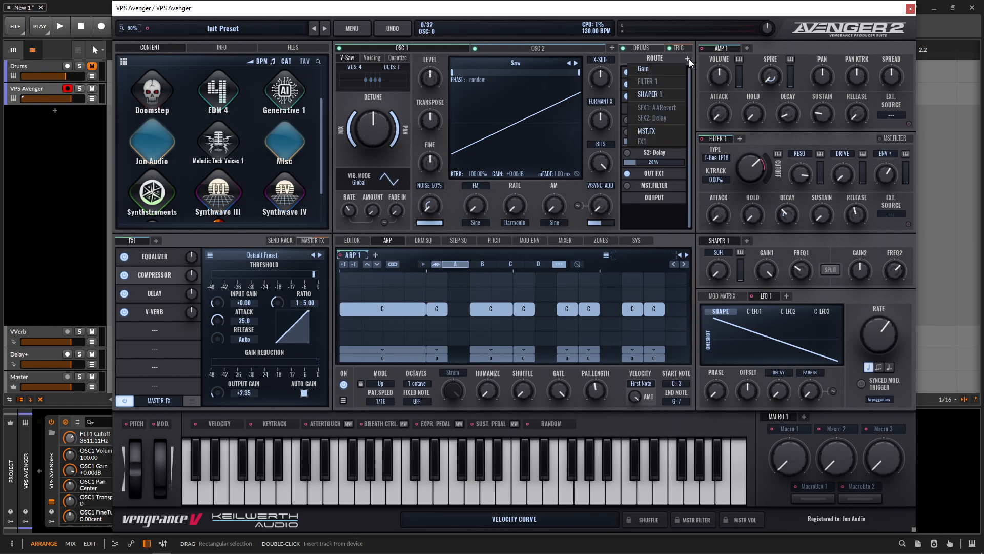
pyautogui.click(663, 94)
pyautogui.moveTo(651, 96); pyautogui.dragTo(666, 92)
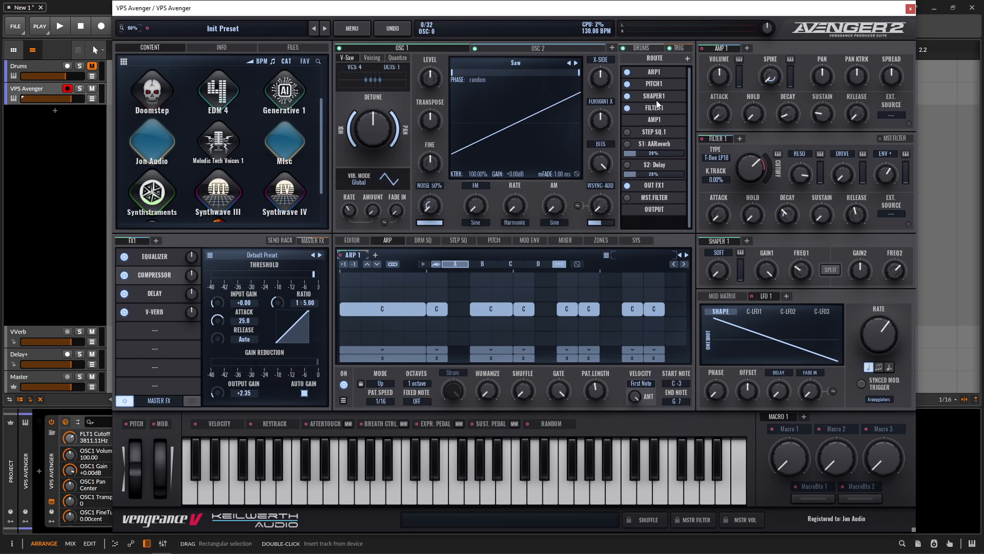
pyautogui.moveTo(663, 98); pyautogui.dragTo(659, 108)
# Step: Insert Shaper 1 after Filter 1 in Oscillator 2's route
pyautogui.click(532, 48)
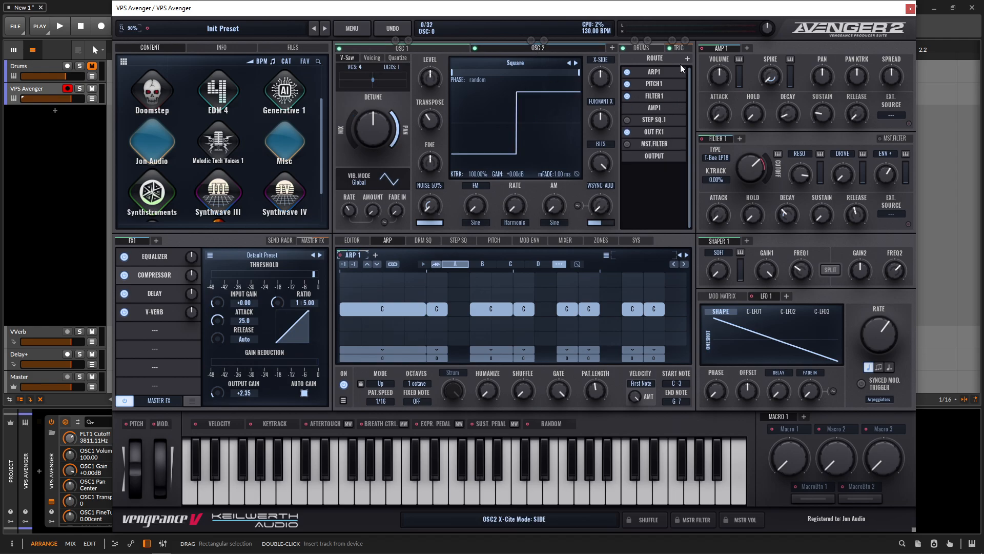
pyautogui.moveTo(660, 95); pyautogui.dragTo(666, 110)
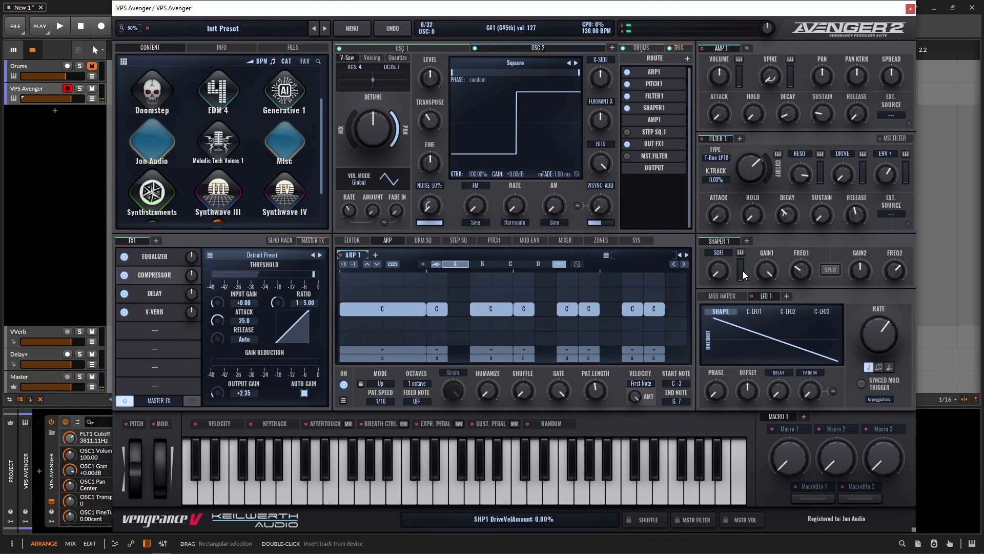
# Step: Set Shaper 1's drive to about 75.56 and its first EQ frequency to about 569 Hz
pyautogui.moveTo(719, 273); pyautogui.dragTo(728, 235)
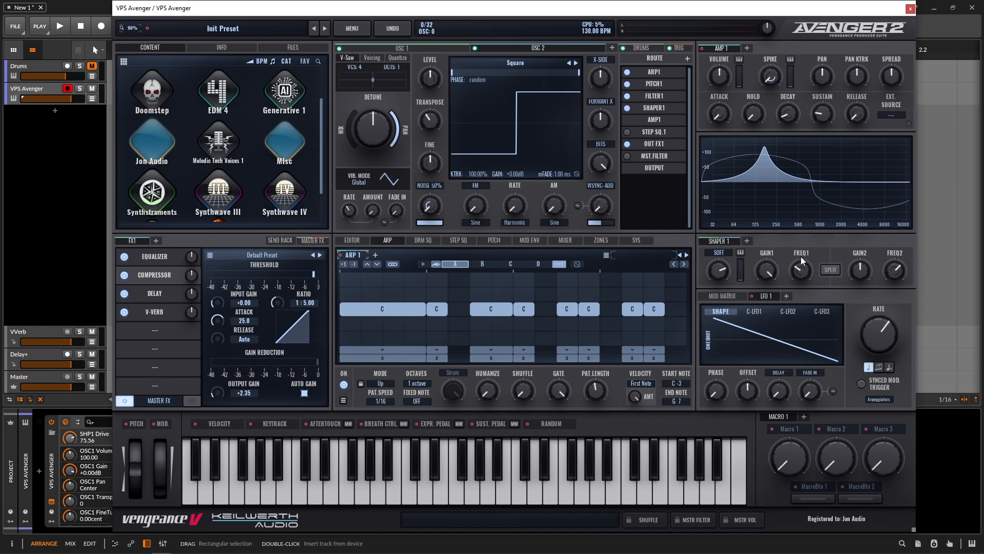
pyautogui.moveTo(804, 260); pyautogui.dragTo(793, 287)
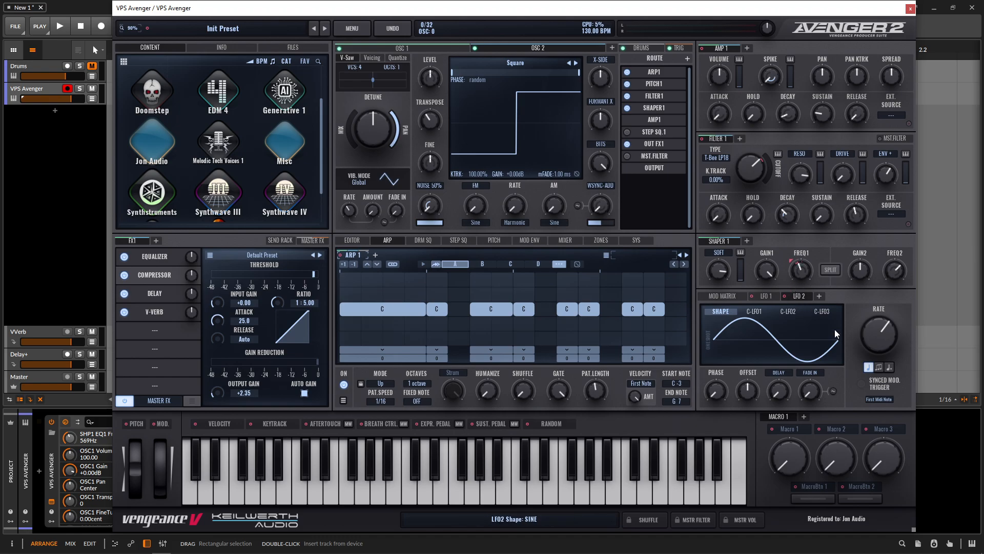
# Step: Set LFO 2's shape to ramp down and its offset to 100
pyautogui.click(722, 296)
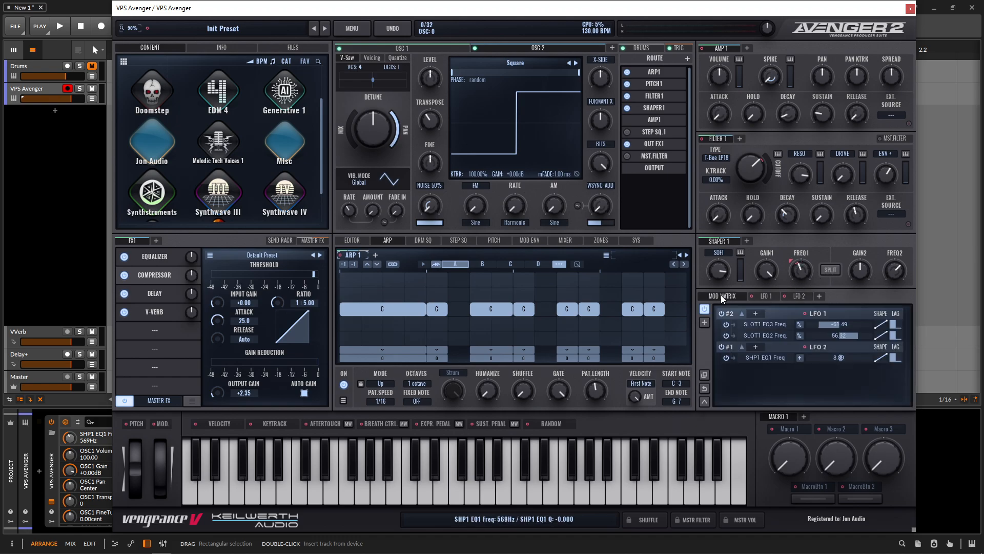
pyautogui.click(810, 295)
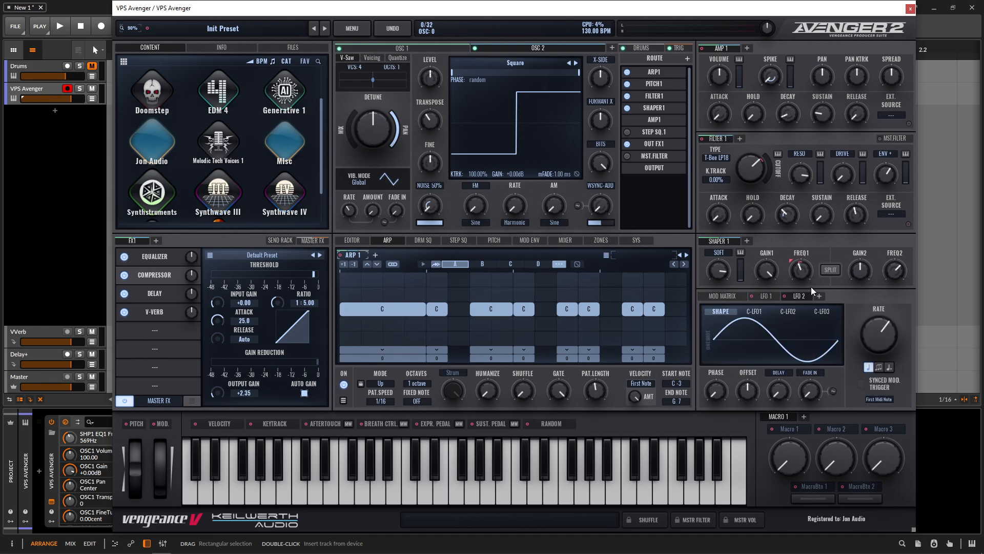
pyautogui.click(777, 336)
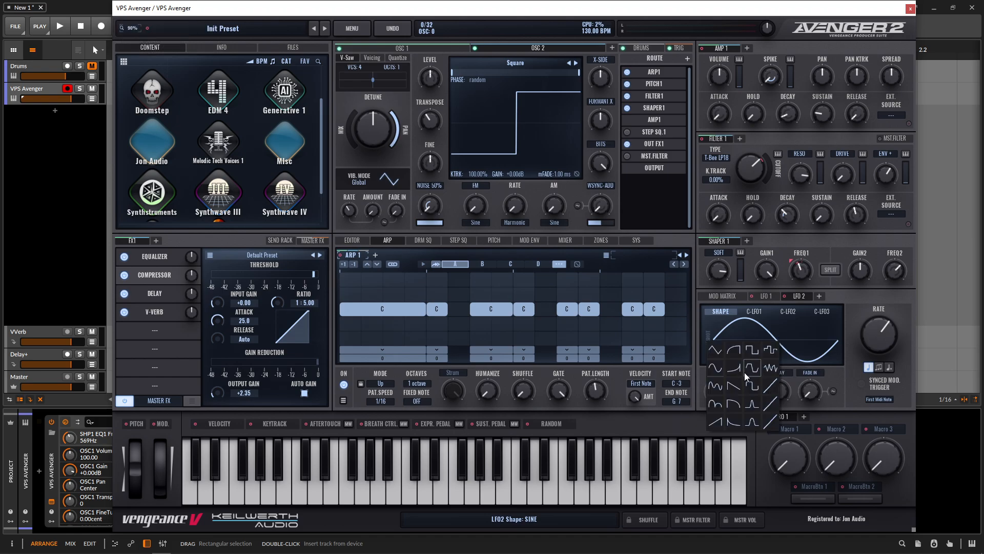
pyautogui.click(733, 385)
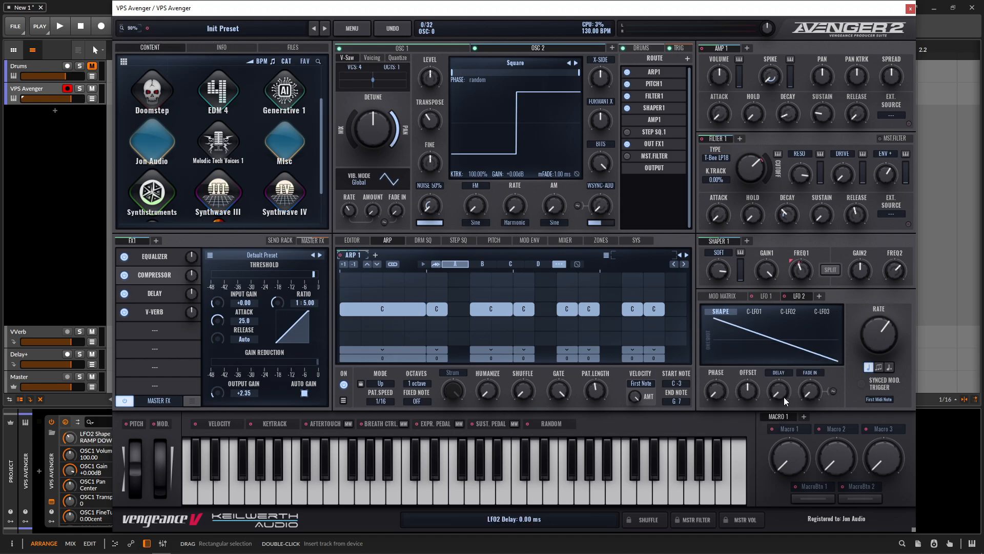
pyautogui.moveTo(749, 396); pyautogui.dragTo(755, 268)
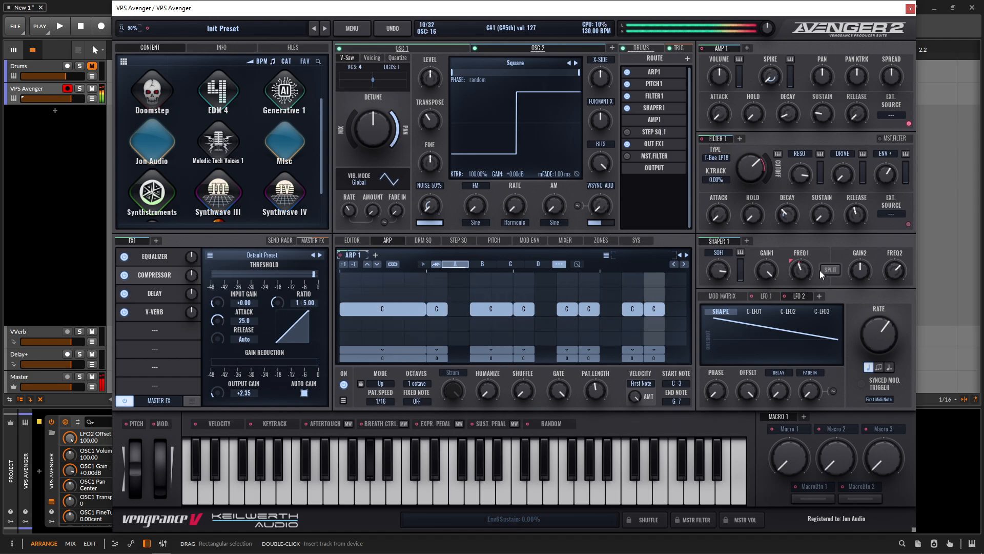
# Step: Set Shaper 1's first EQ frequency to about 381 Hz and LFO 2's modulation amount on it to about 10
pyautogui.click(802, 272)
pyautogui.moveTo(802, 274); pyautogui.dragTo(802, 280)
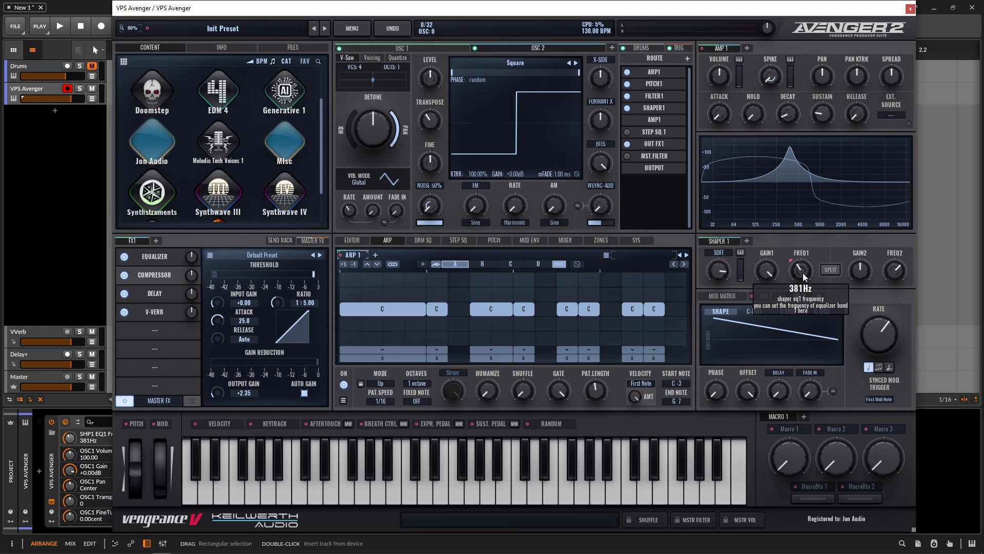
pyautogui.click(730, 295)
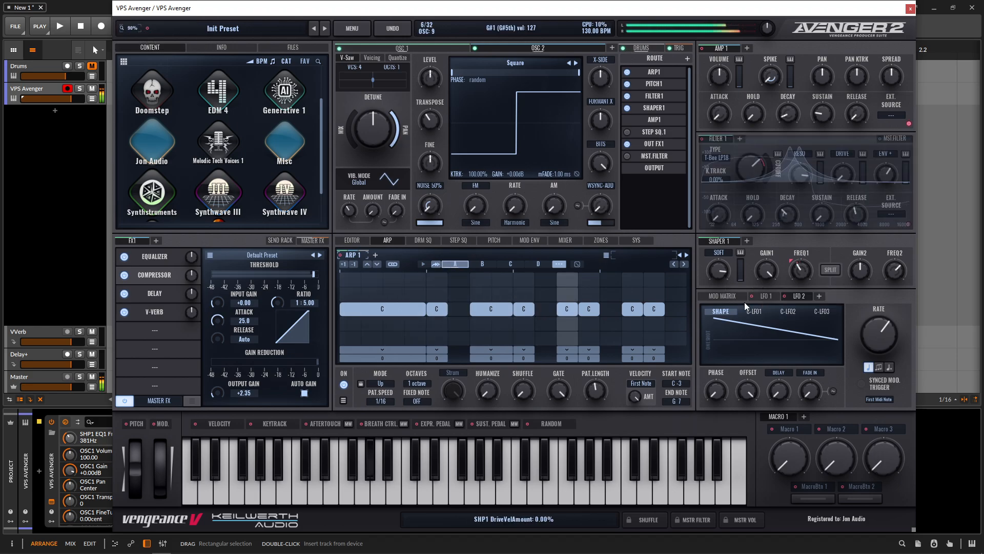
pyautogui.moveTo(837, 355)
pyautogui.mouseDown()
pyautogui.moveTo(855, 359)
pyautogui.moveTo(844, 357)
pyautogui.mouseUp()
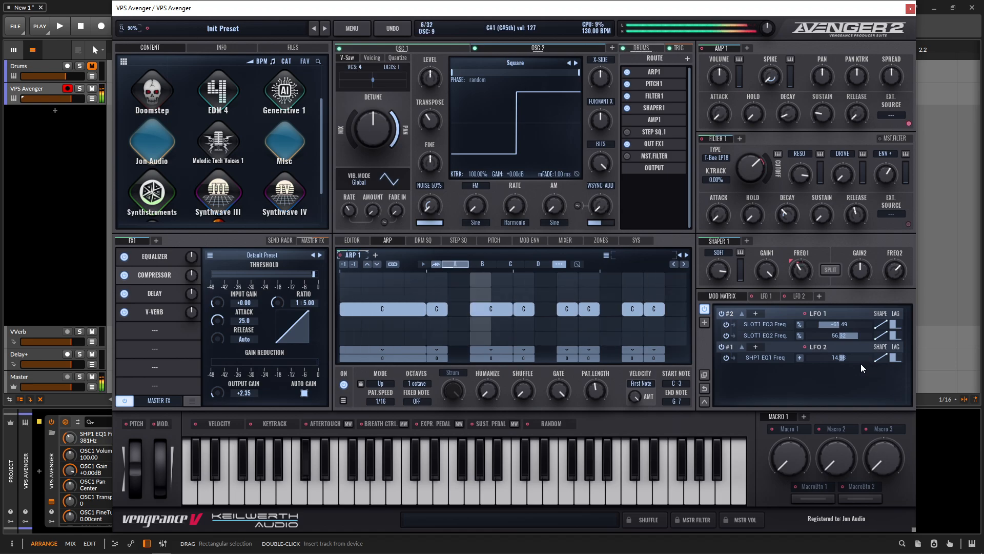
pyautogui.moveTo(800, 277)
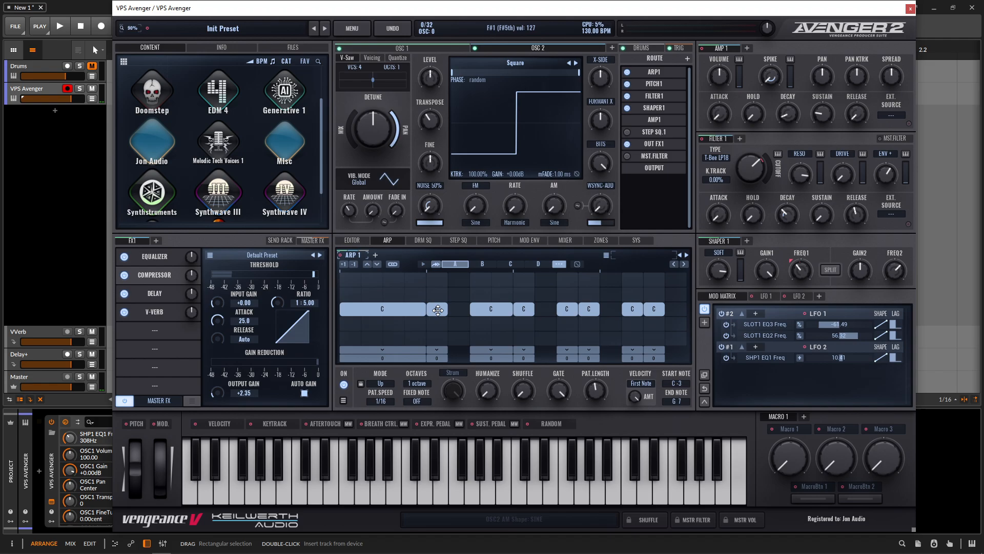
# Step: Move the second arpeggiator note up a row and transpose the fourth note to D#
pyautogui.moveTo(438, 310); pyautogui.dragTo(438, 294)
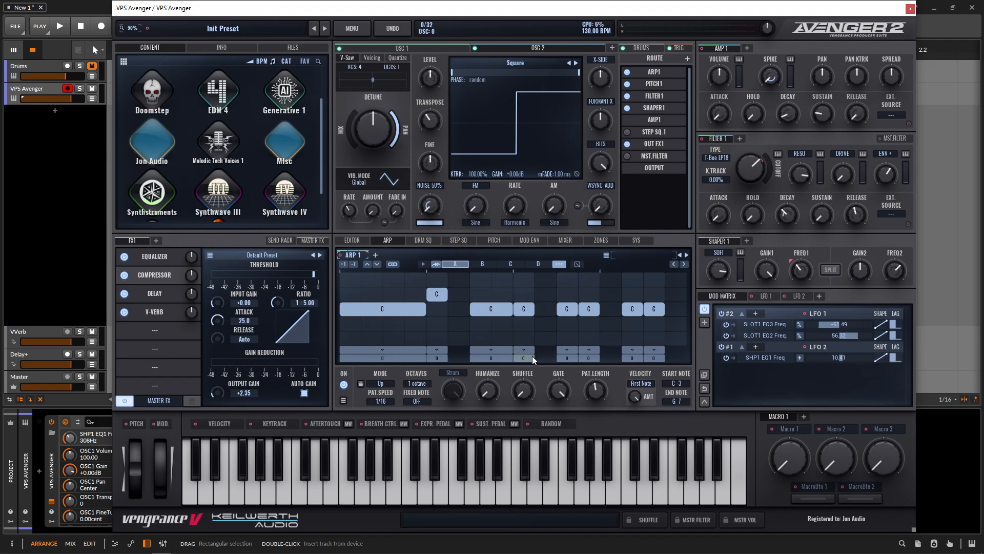
pyautogui.moveTo(532, 355); pyautogui.dragTo(531, 306)
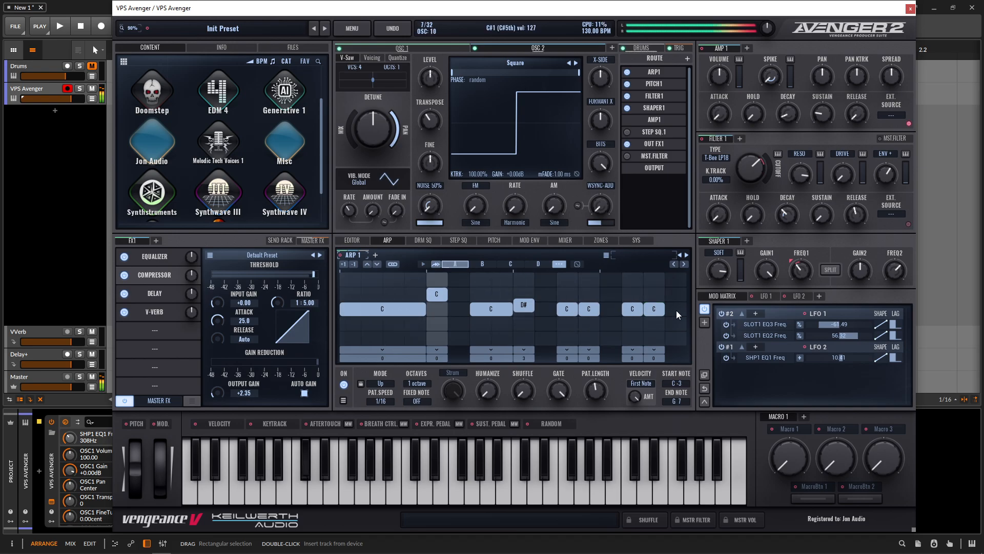
# Step: Set Filter 1's cutoff to about 897 Hz and its envelope amount to about 50.67
pyautogui.moveTo(748, 175); pyautogui.dragTo(802, 178)
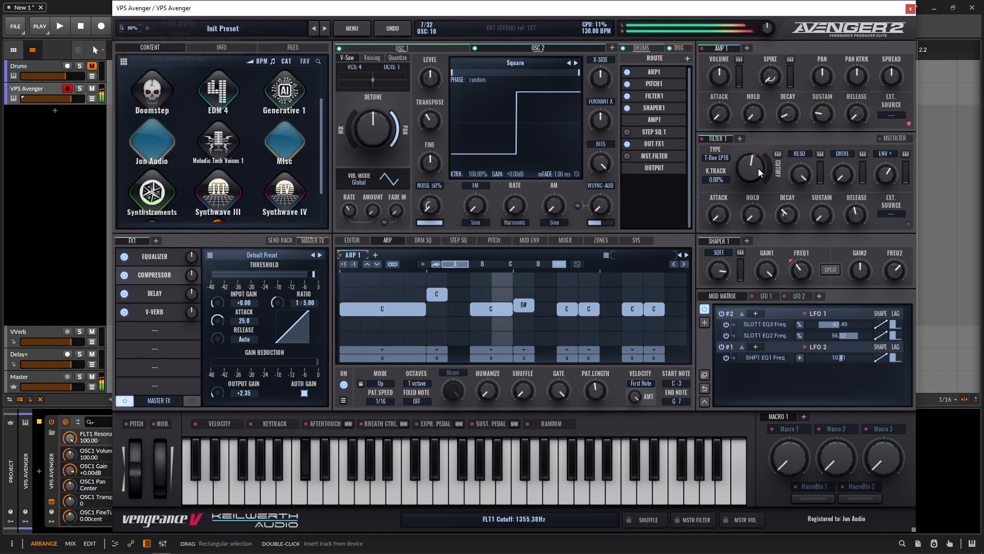
pyautogui.moveTo(881, 172); pyautogui.dragTo(879, 162)
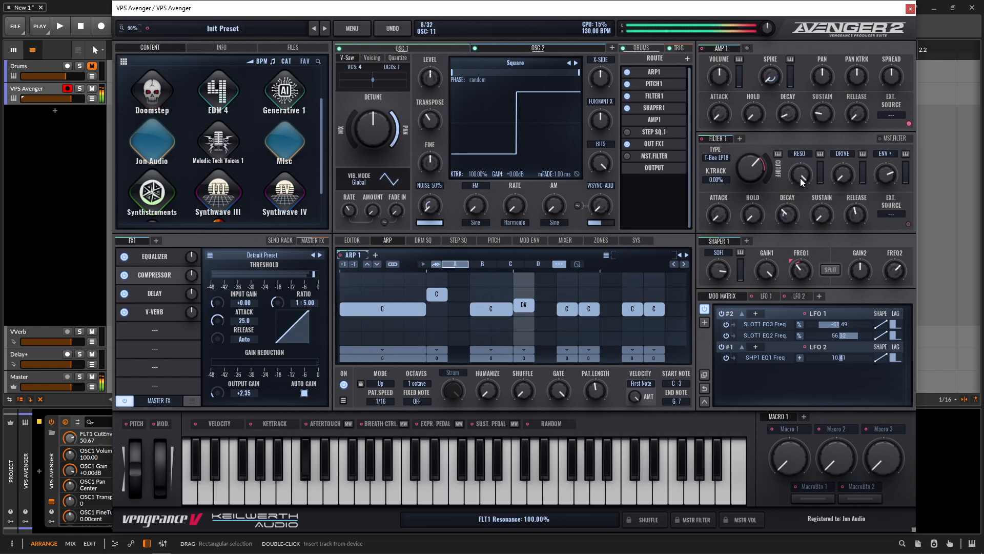
pyautogui.moveTo(758, 171); pyautogui.dragTo(752, 185)
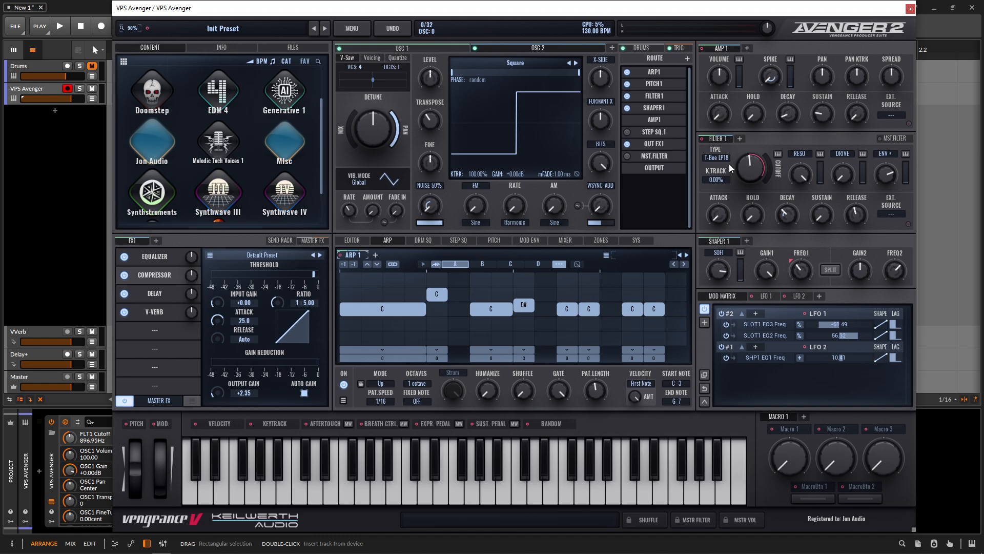
# Step: Show the master equalizer and set LFO 1's offset to 100
pyautogui.click(155, 256)
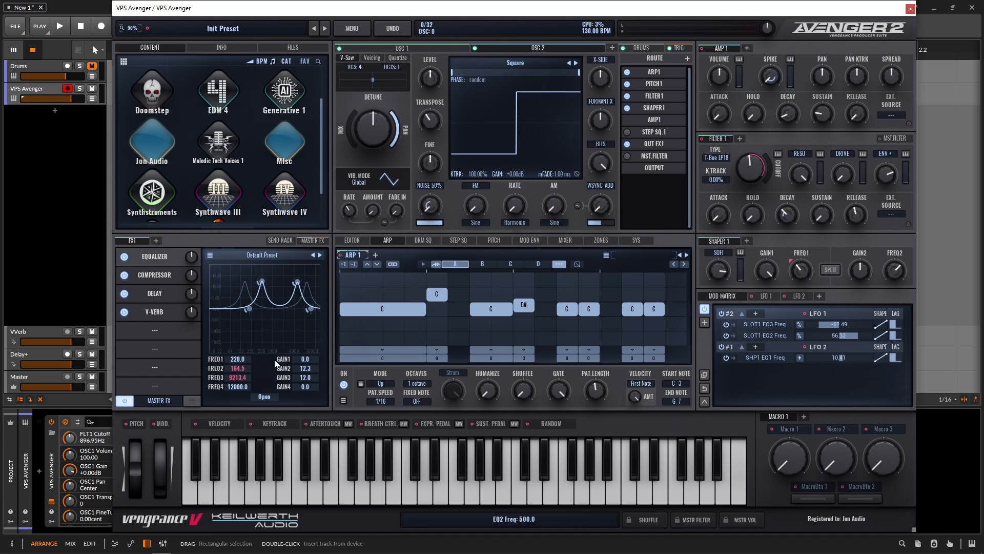
pyautogui.click(760, 298)
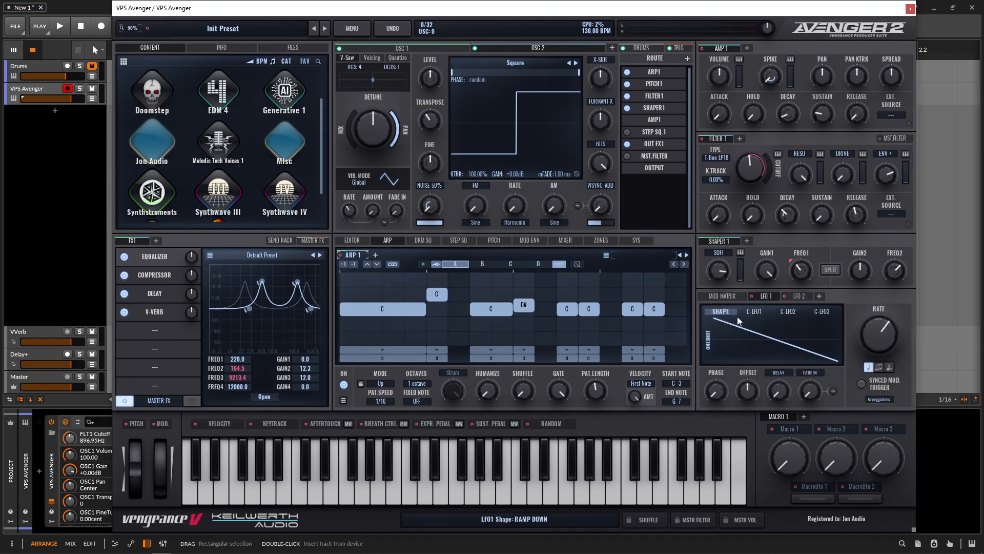
pyautogui.moveTo(748, 393); pyautogui.dragTo(752, 322)
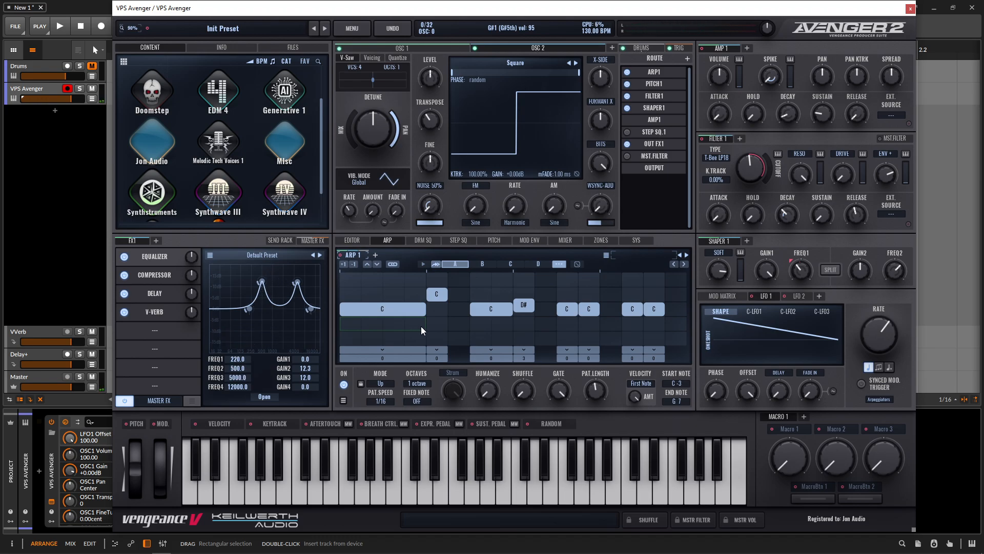
pyautogui.doubleClick(748, 393)
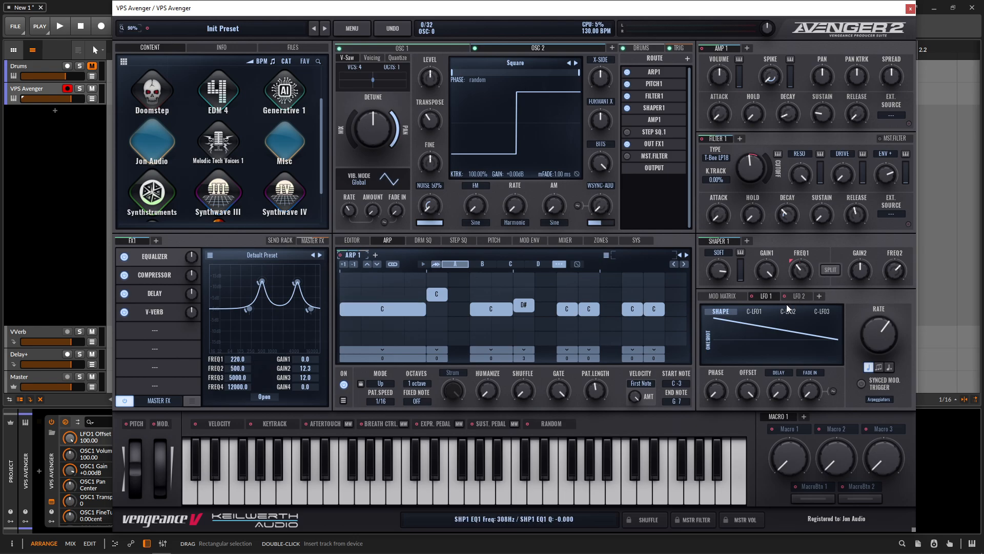
# Step: Open the mod matrix and adjust the equalizer's second band frequency
pyautogui.click(731, 300)
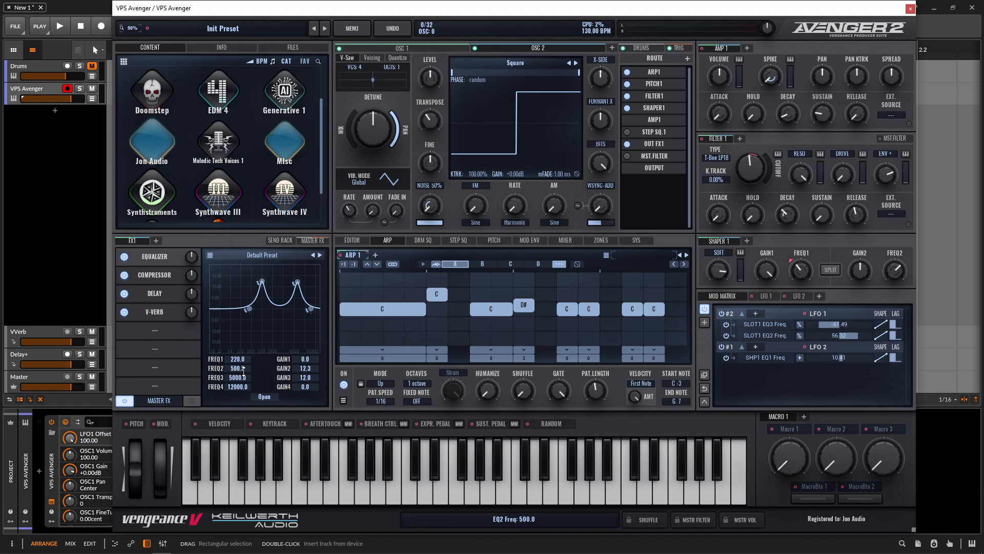
pyautogui.moveTo(239, 371)
pyautogui.mouseDown()
pyautogui.moveTo(239, 395)
pyautogui.moveTo(241, 342)
pyautogui.moveTo(241, 419)
pyautogui.moveTo(235, 378)
pyautogui.mouseUp()
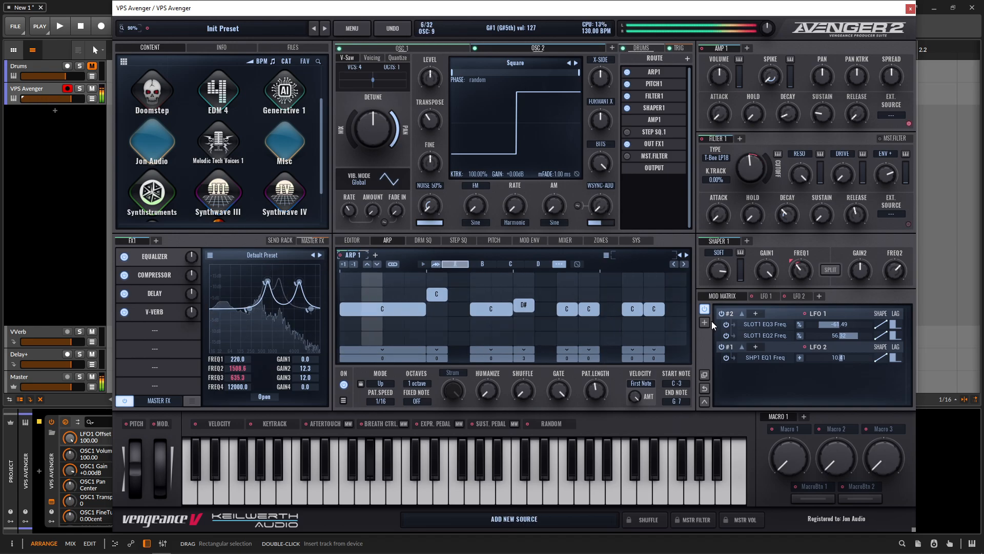
# Step: Adjust LFO 1's modulation amounts on the master equalizer's third and second band frequencies in the mod matrix
pyautogui.click(767, 296)
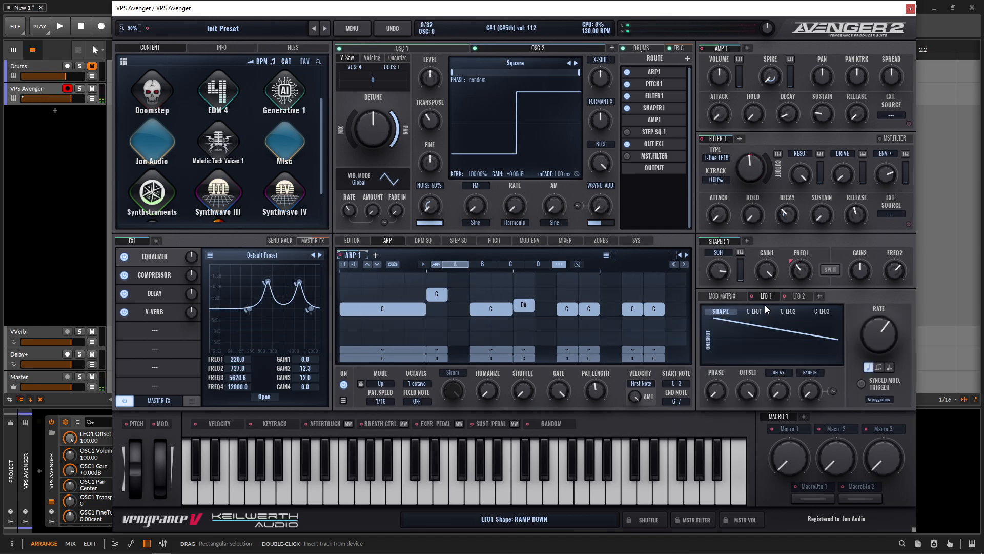
pyautogui.click(775, 297)
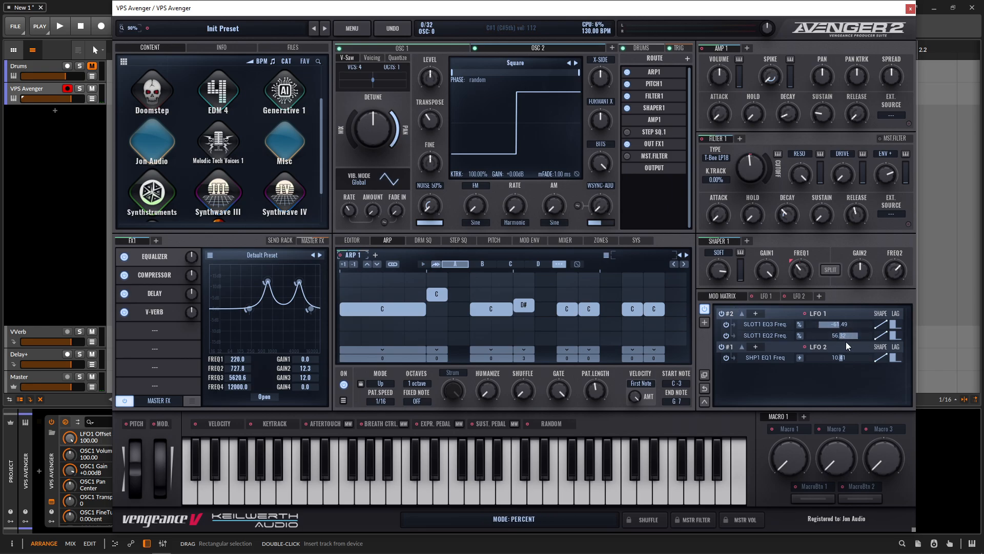
pyautogui.moveTo(823, 324); pyautogui.dragTo(848, 335)
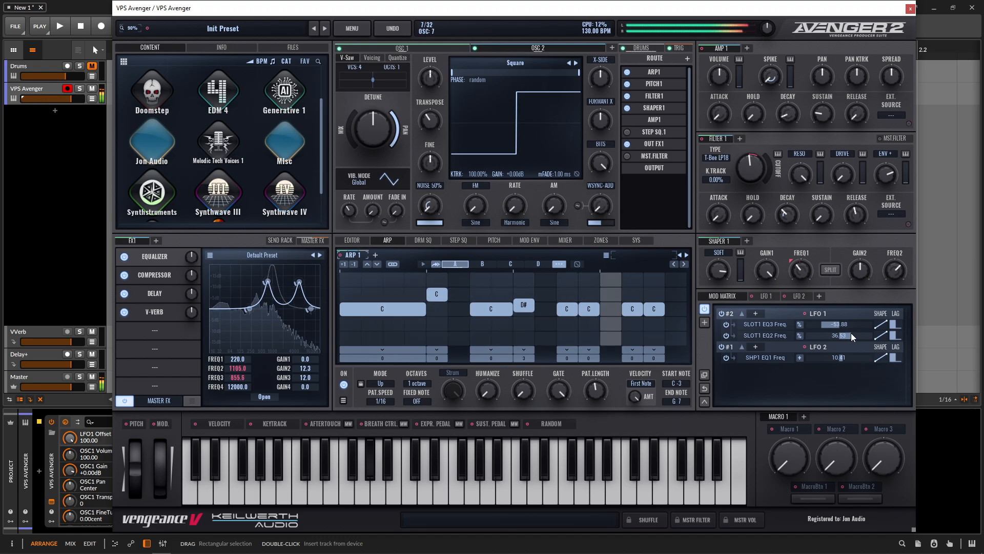
pyautogui.moveTo(850, 335); pyautogui.dragTo(853, 336)
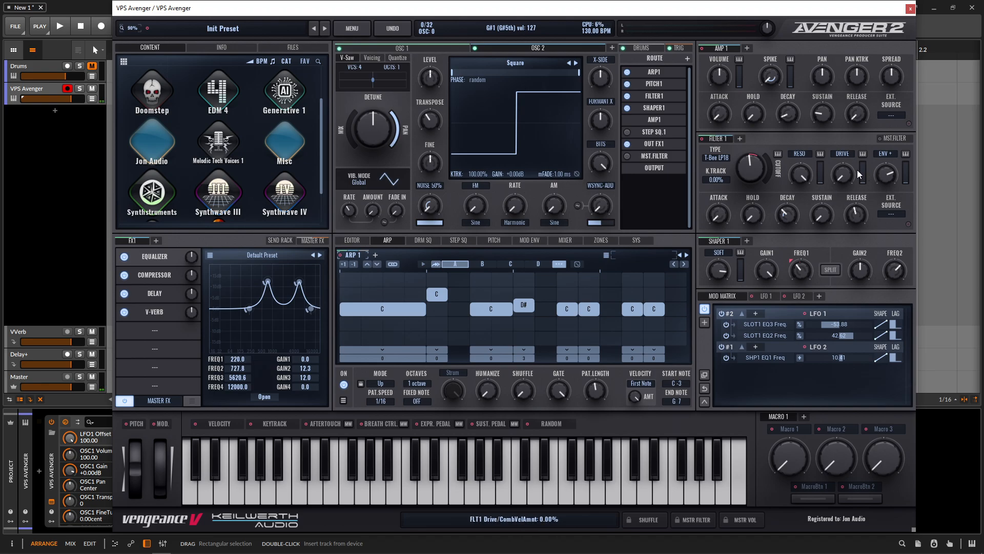
# Step: Raise Filter 1's drive, set its envelope amount to about 37.33% and its cutoff to about 2743 Hz
pyautogui.moveTo(841, 177); pyautogui.dragTo(834, 85)
pyautogui.moveTo(894, 178); pyautogui.dragTo(895, 183)
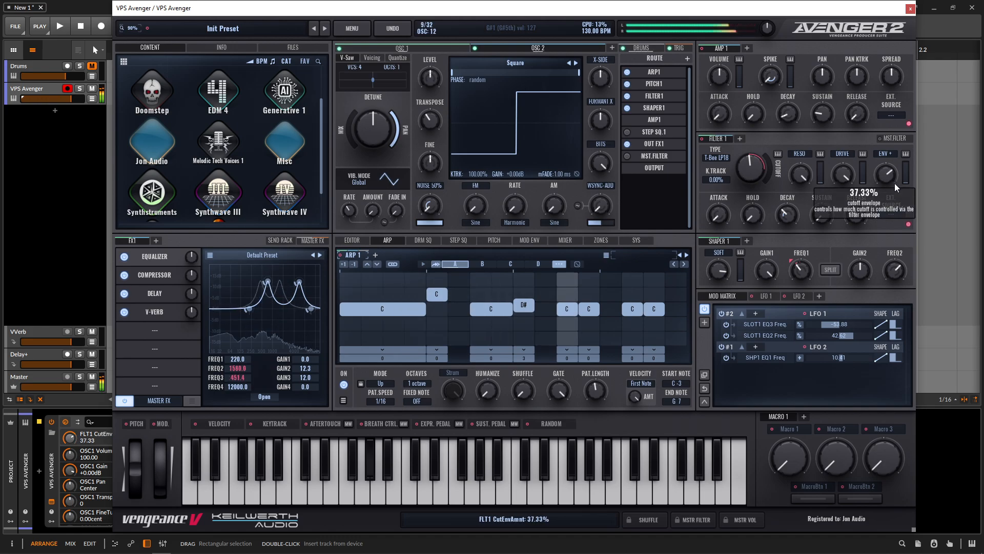
pyautogui.moveTo(757, 169); pyautogui.dragTo(837, 183)
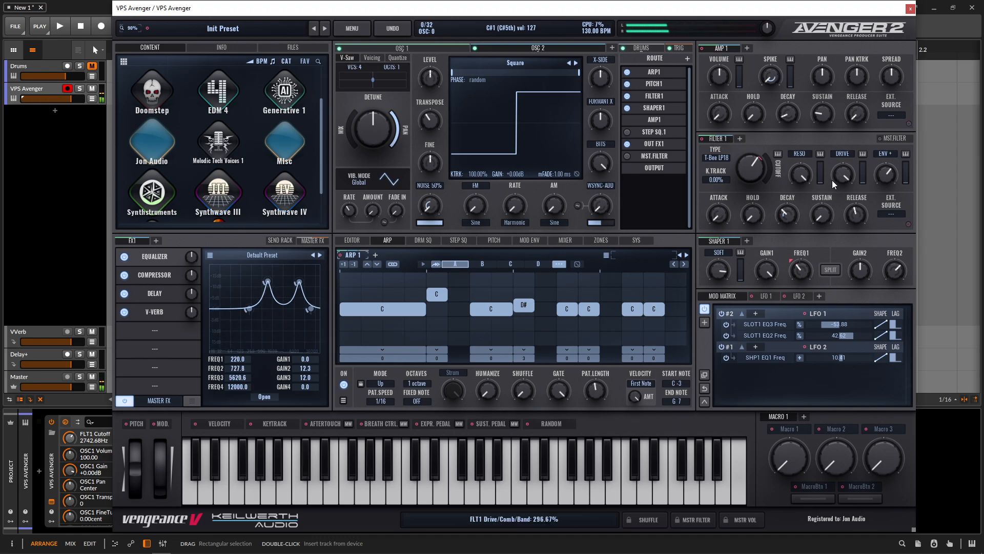
# Step: Change LFO 1's shape to a random stepped waveform
pyautogui.click(761, 296)
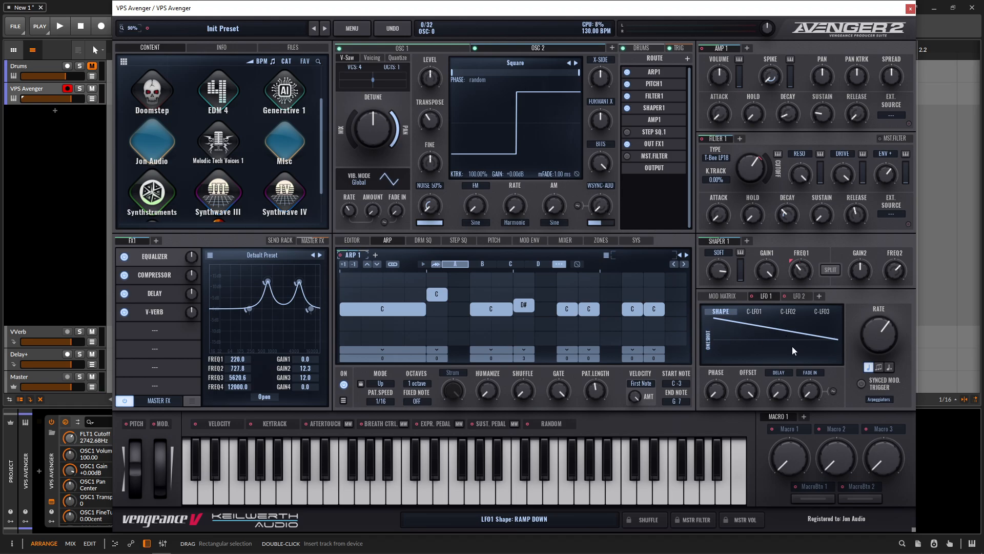
pyautogui.click(765, 338)
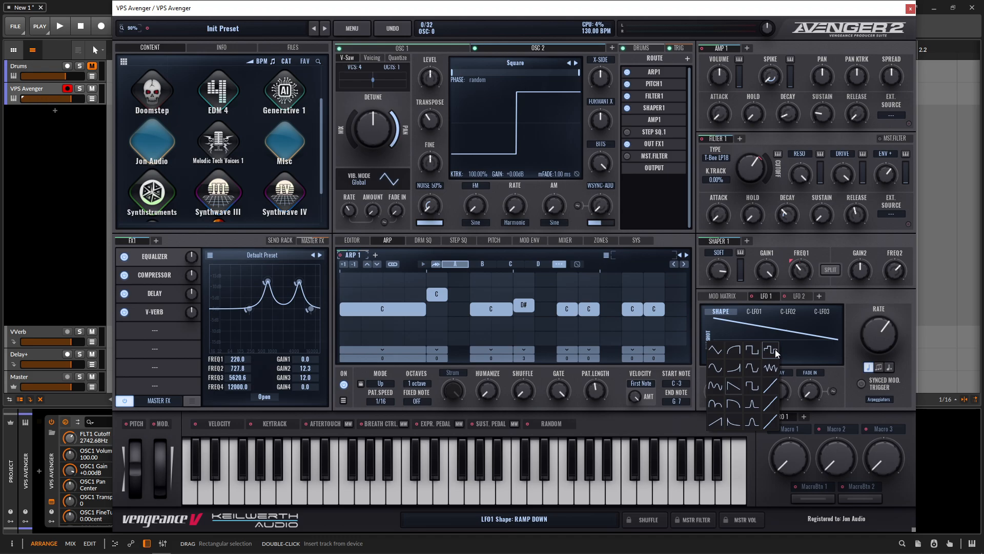
pyautogui.click(776, 350)
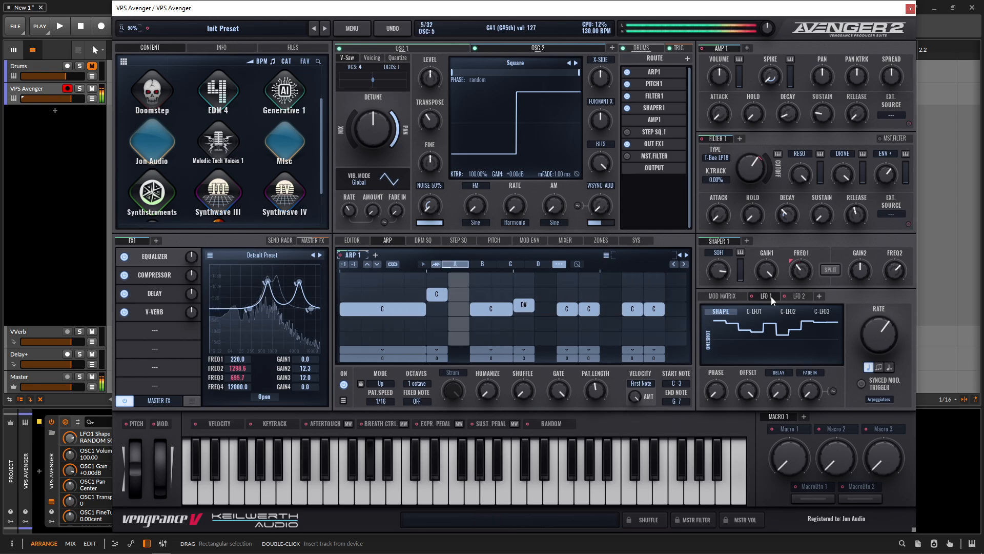
# Step: Open the master Delay and set its mix to about 21.11
pyautogui.click(154, 294)
pyautogui.moveTo(218, 392); pyautogui.dragTo(223, 386)
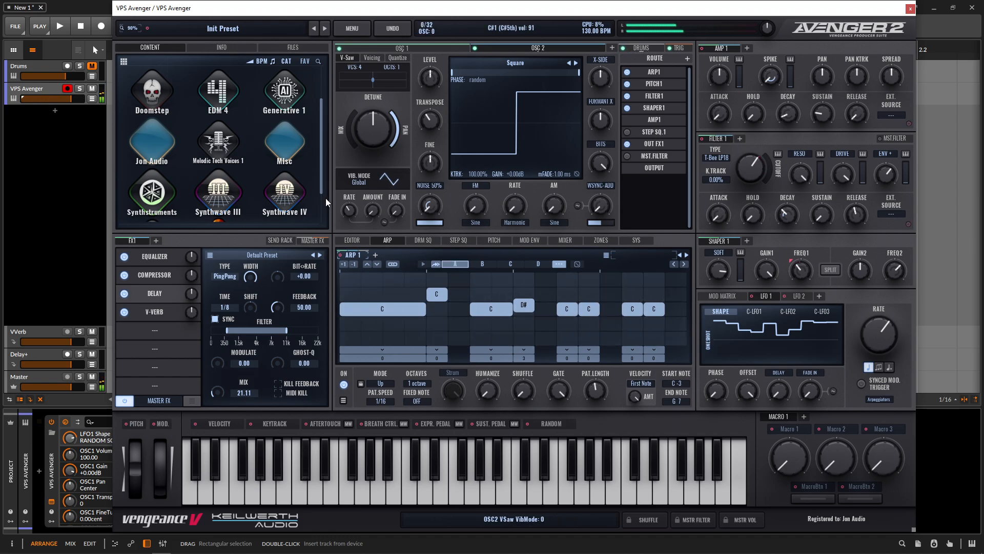
# Step: Move the Delay and V-Verb further down the master FX chain to free slots above them
pyautogui.click(156, 258)
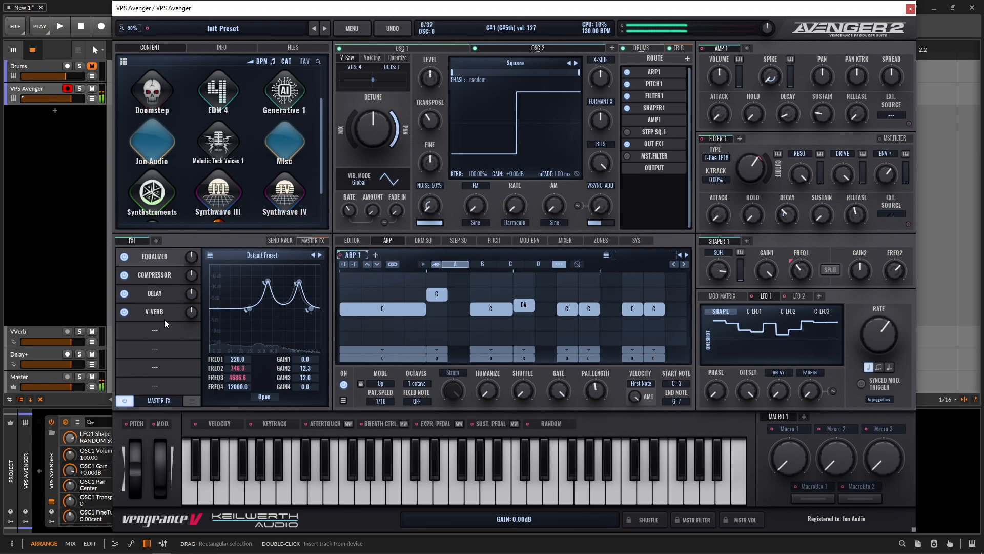
pyautogui.moveTo(164, 319); pyautogui.dragTo(154, 337)
pyautogui.moveTo(156, 296); pyautogui.dragTo(157, 328)
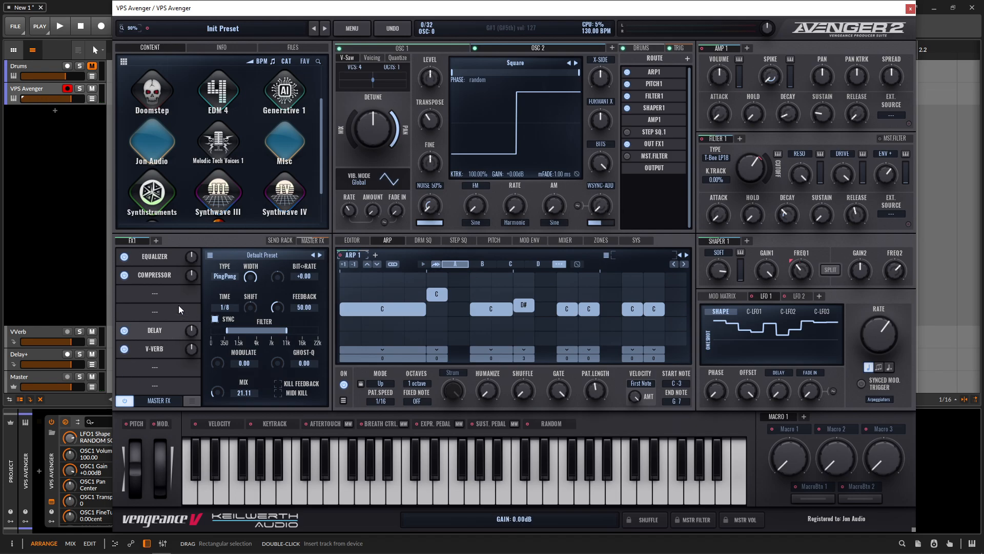
# Step: Insert a Multiband Dist into the free master FX slot and raise its mid and high distortion
pyautogui.click(154, 292)
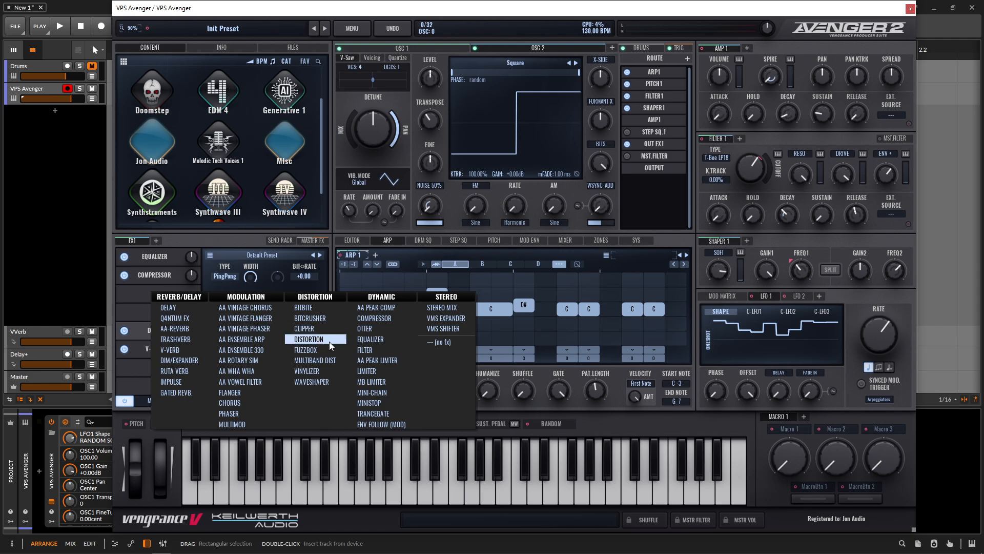
pyautogui.click(337, 359)
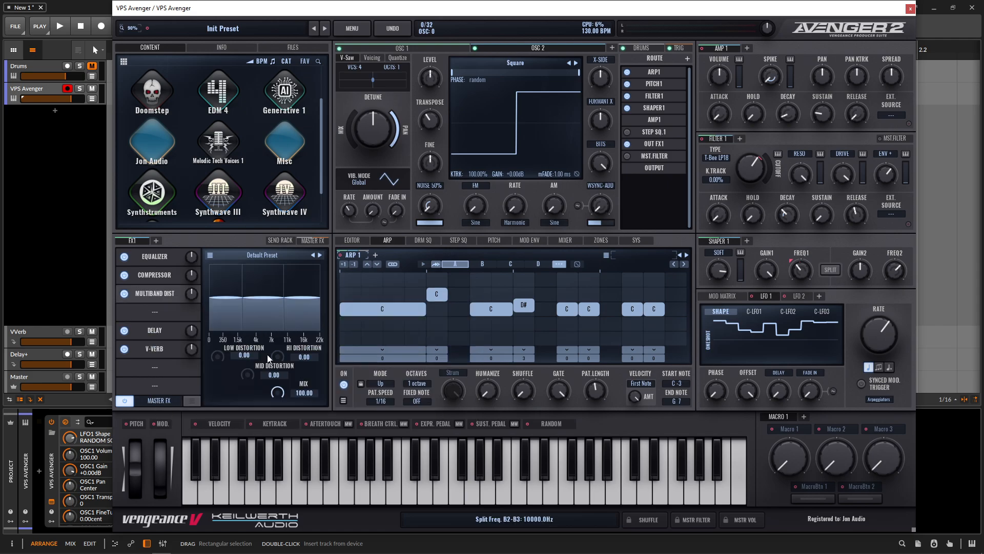
pyautogui.moveTo(241, 373); pyautogui.dragTo(279, 351)
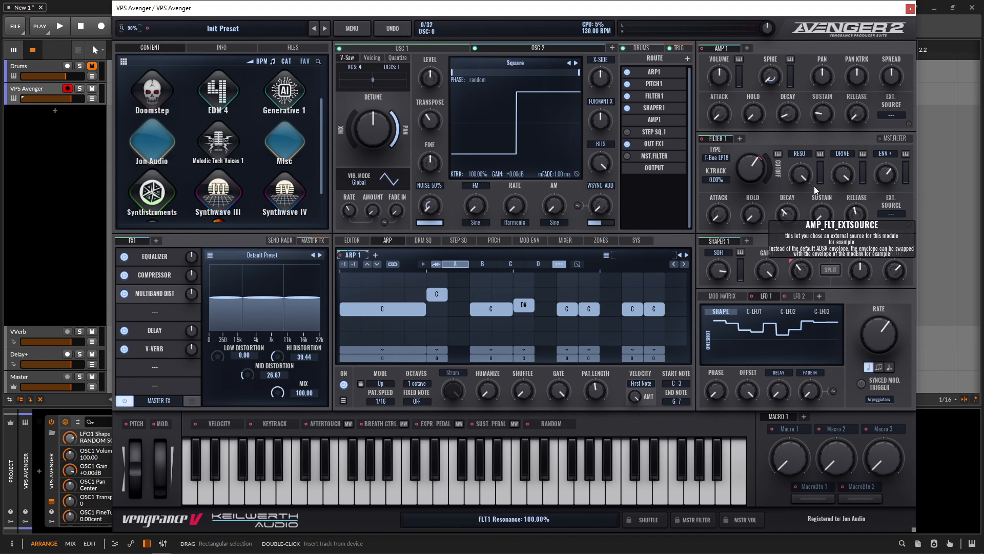
# Step: Set Filter 1's envelope decay to about 803 ms, tweak its envelope amount, and lower the cutoff to about 1668 Hz
pyautogui.moveTo(754, 175); pyautogui.dragTo(790, 214)
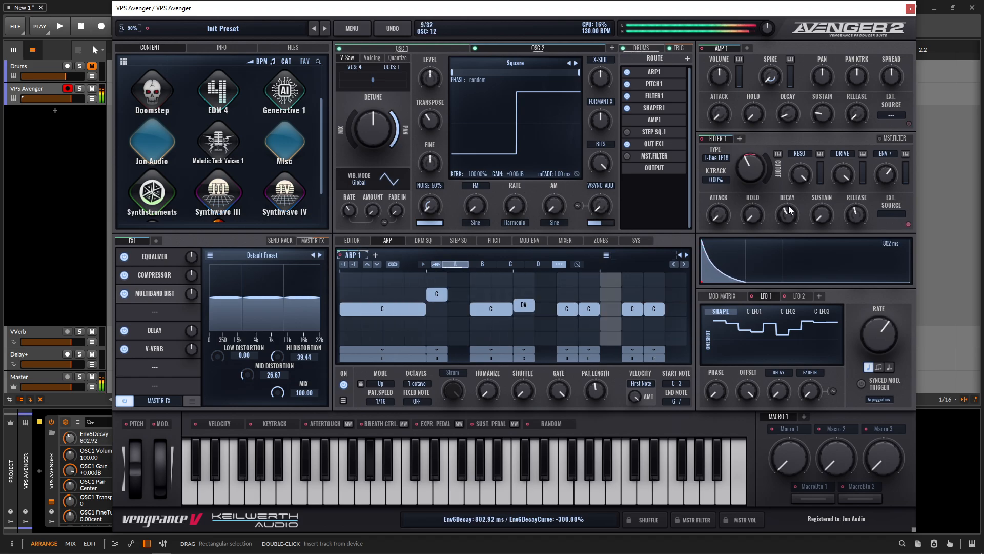
pyautogui.moveTo(886, 177)
pyautogui.mouseDown()
pyautogui.moveTo(883, 187)
pyautogui.moveTo(888, 181)
pyautogui.mouseUp()
pyautogui.moveTo(753, 172)
pyautogui.mouseDown()
pyautogui.moveTo(753, 157)
pyautogui.moveTo(759, 205)
pyautogui.moveTo(755, 158)
pyautogui.moveTo(802, 172)
pyautogui.moveTo(804, 184)
pyautogui.moveTo(761, 169)
pyautogui.moveTo(748, 187)
pyautogui.mouseUp()
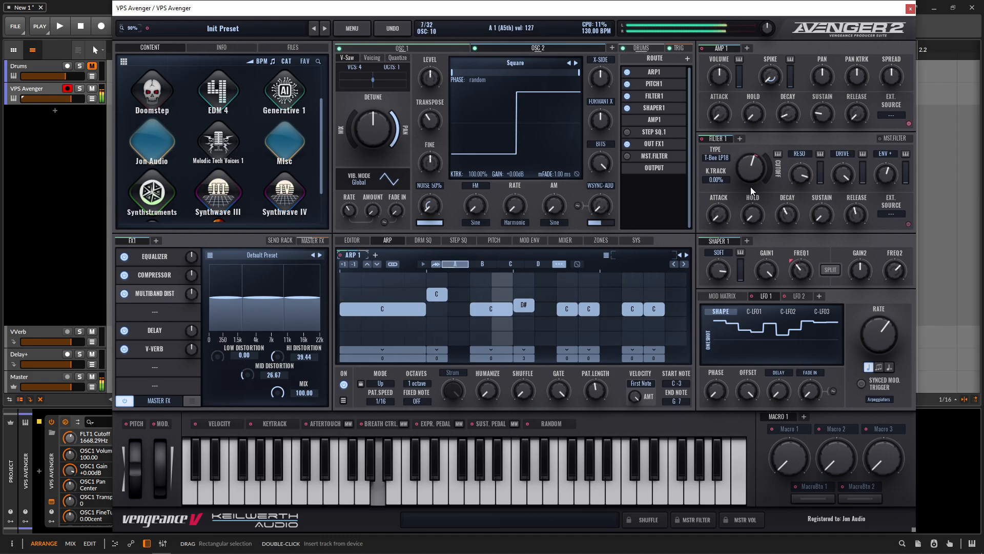
# Step: Add a Dim/Expander to the master FX with mix about 12.78 and switch the Delay and V-Verb on
pyautogui.moveTo(754, 190)
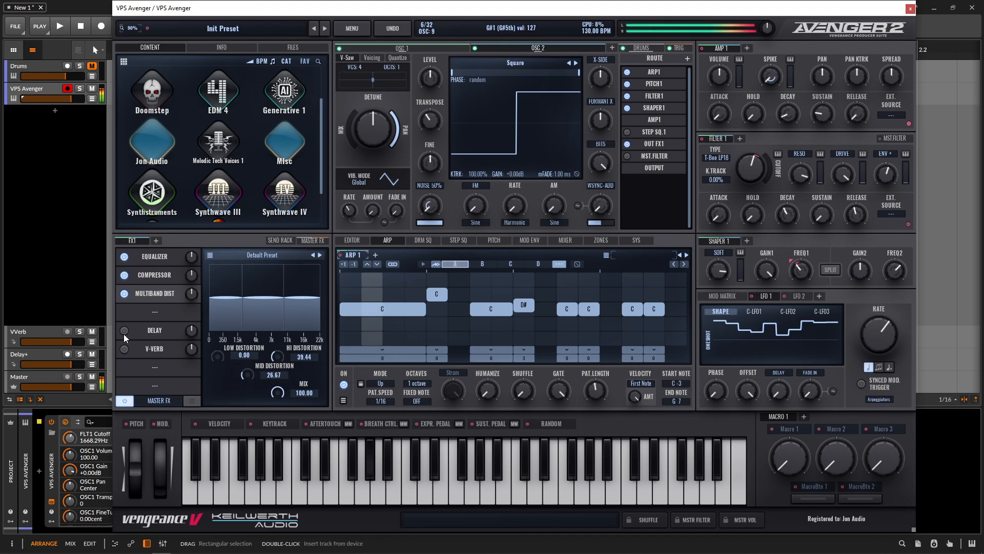
pyautogui.click(156, 313)
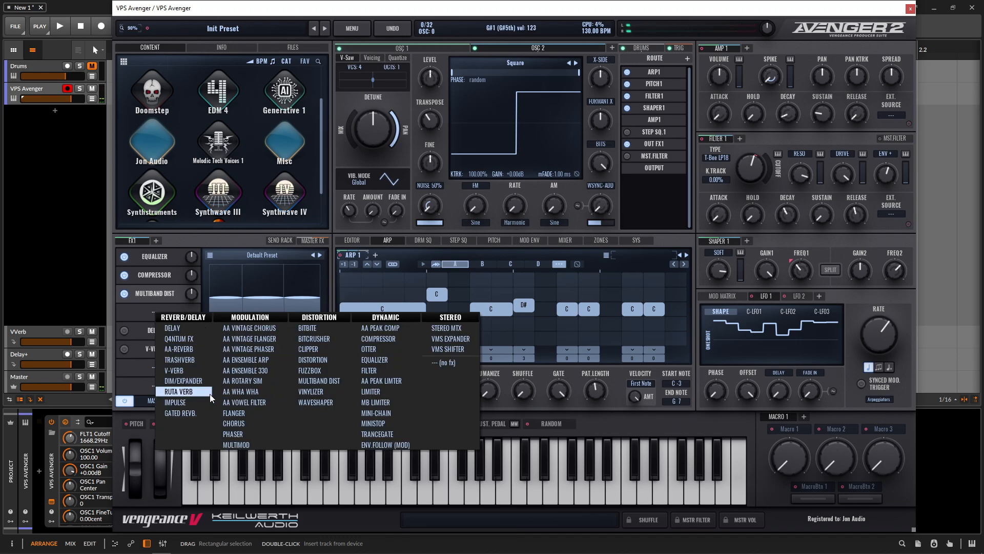
pyautogui.click(189, 380)
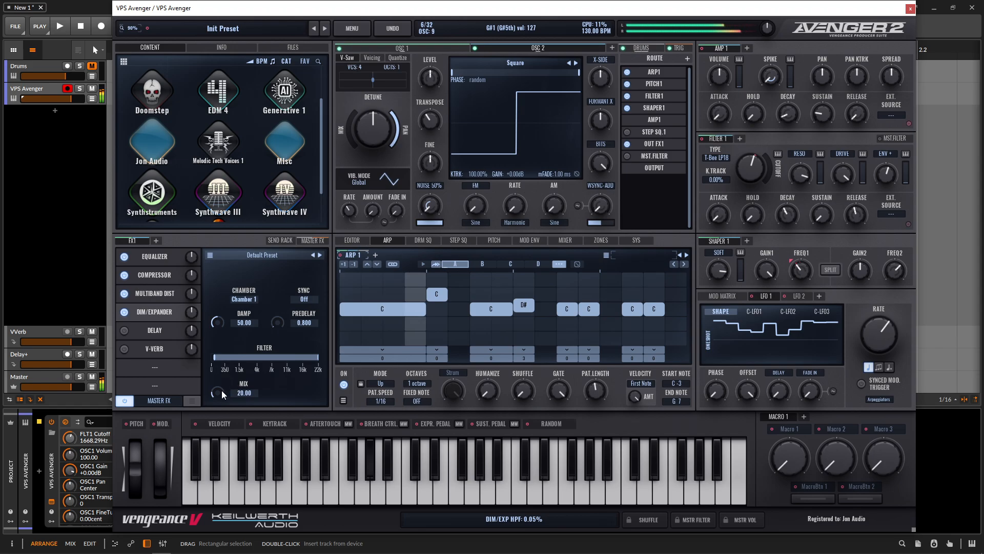
pyautogui.moveTo(217, 395); pyautogui.dragTo(219, 402)
pyautogui.click(125, 349)
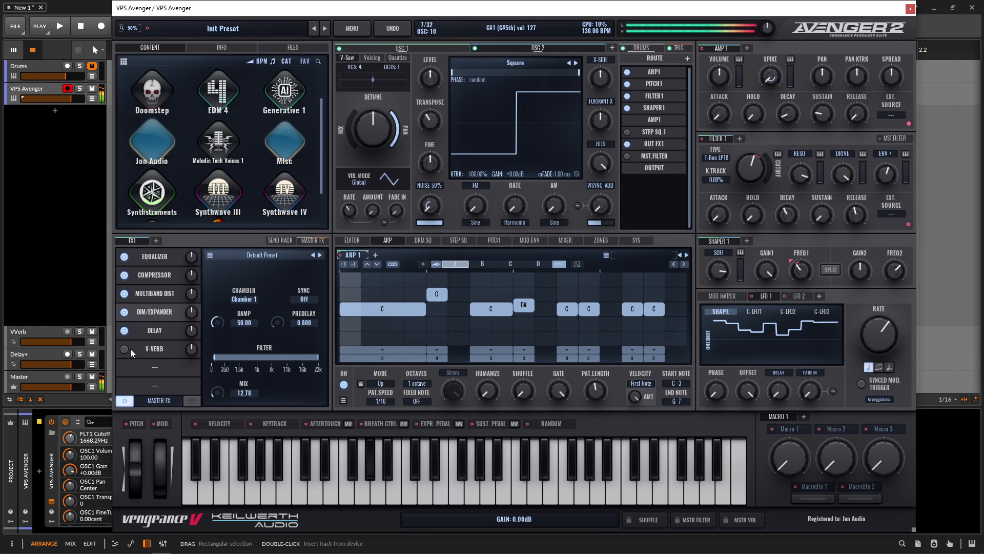
pyautogui.click(125, 331)
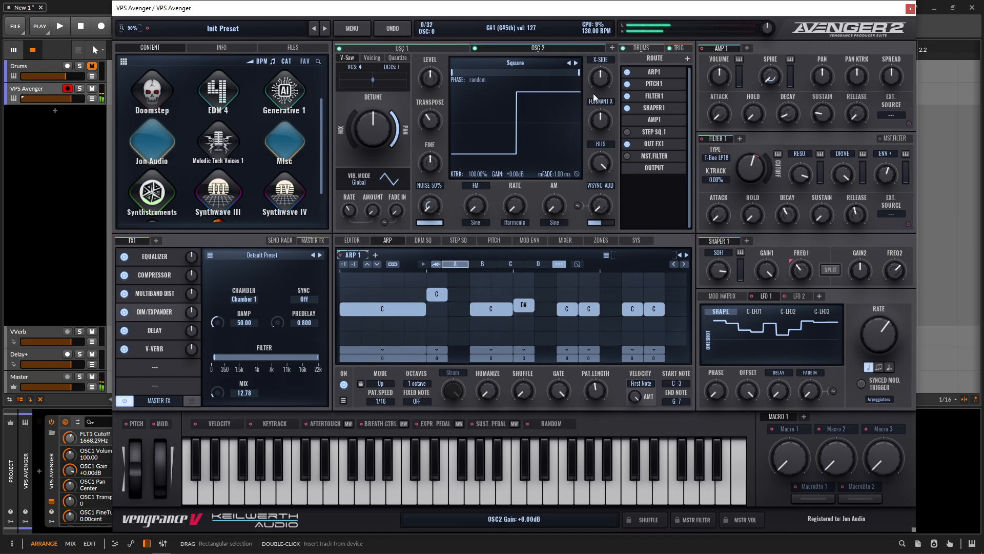
# Step: Open the drum section and load the Hyper Kit drum kit
pyautogui.click(639, 49)
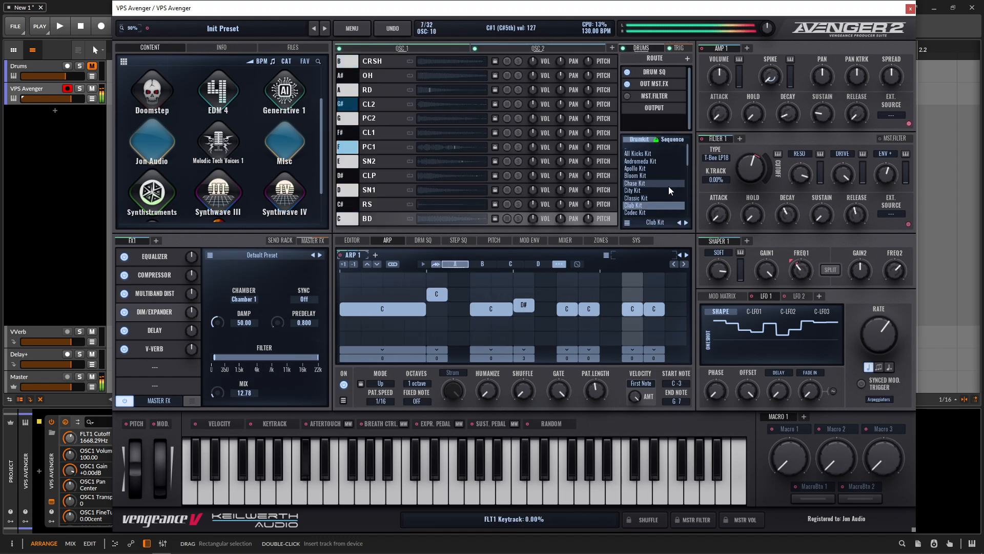
pyautogui.click(648, 190)
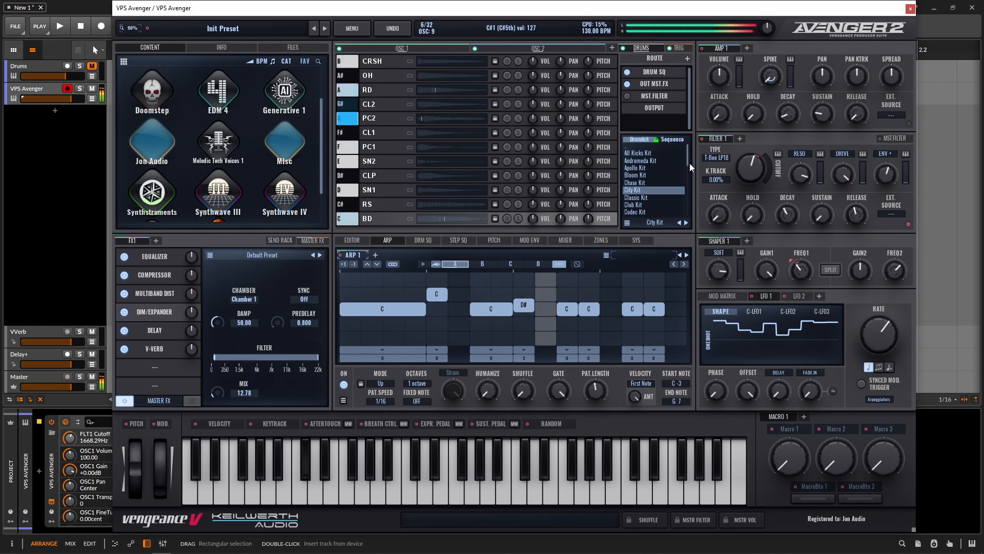
pyautogui.moveTo(688, 159); pyautogui.dragTo(688, 180)
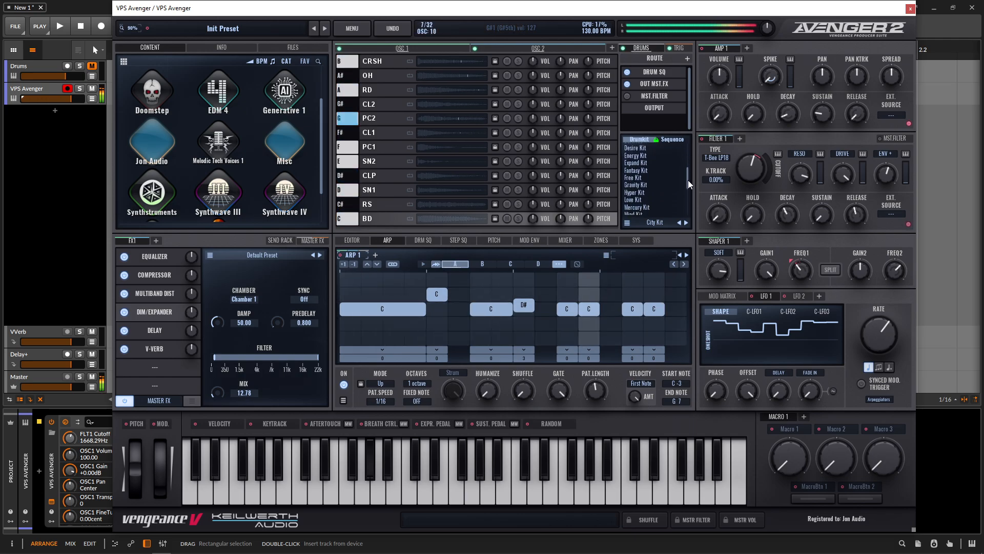
pyautogui.click(664, 185)
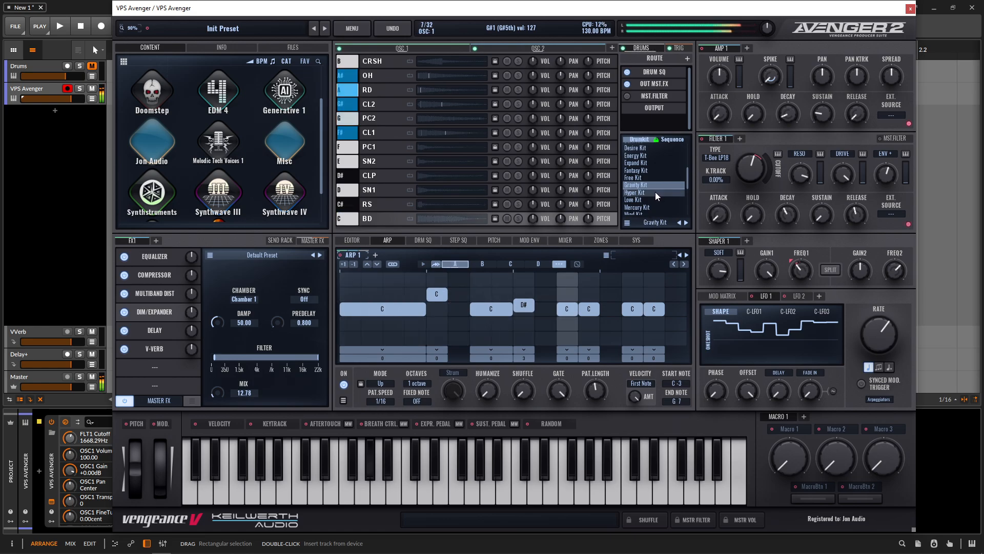
pyautogui.click(655, 192)
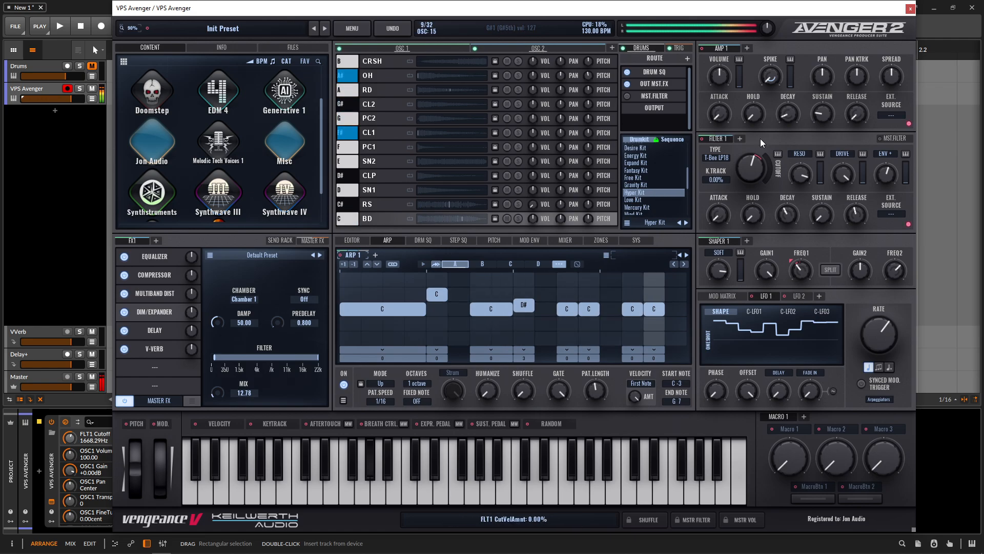
# Step: Adjust Filter 1: envelope decay about 97 ms, envelope amount about 33%, cutoff about 4137 Hz
pyautogui.moveTo(751, 168)
pyautogui.mouseDown()
pyautogui.moveTo(749, 205)
pyautogui.moveTo(748, 181)
pyautogui.mouseUp()
pyautogui.moveTo(887, 181); pyautogui.dragTo(888, 171)
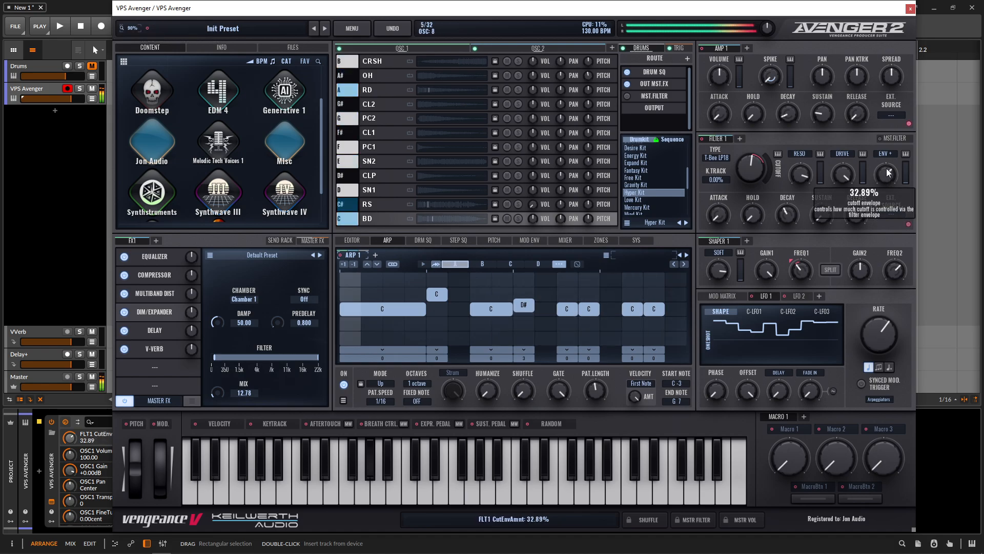
pyautogui.moveTo(787, 215); pyautogui.dragTo(785, 239)
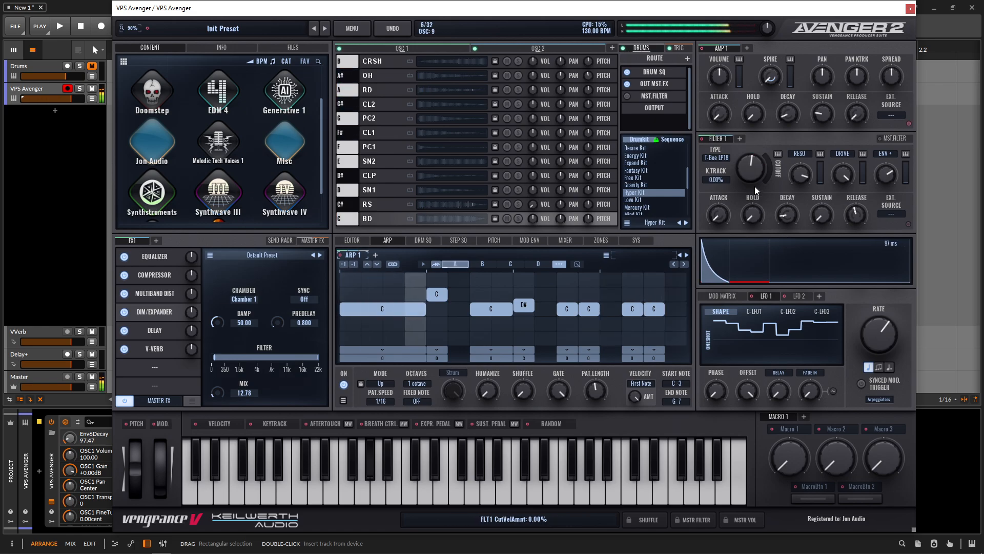
pyautogui.moveTo(887, 176); pyautogui.dragTo(887, 179)
pyautogui.moveTo(758, 176)
pyautogui.mouseDown()
pyautogui.moveTo(758, 165)
pyautogui.moveTo(766, 200)
pyautogui.moveTo(762, 169)
pyautogui.mouseUp()
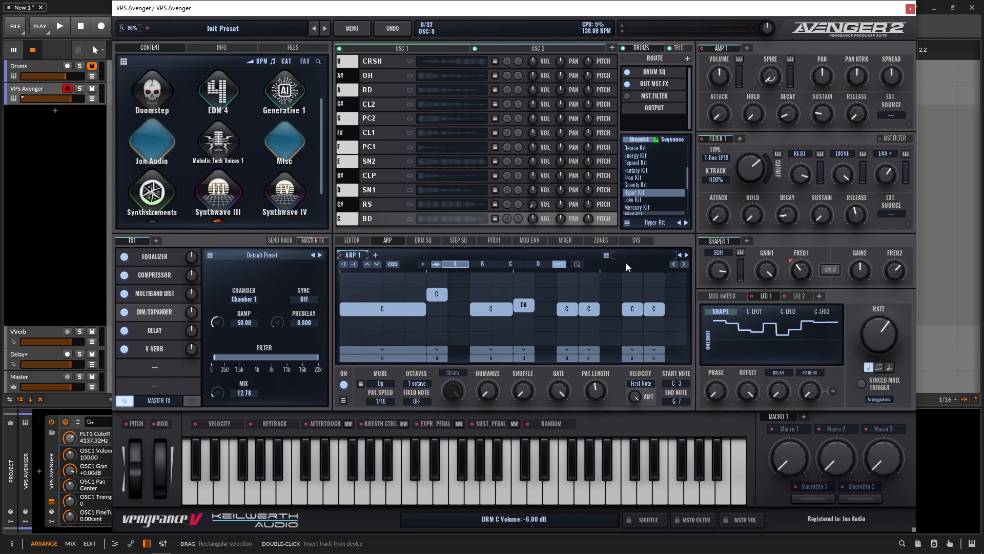
# Step: Load the Acid Rain arpeggiator pattern from the XP Techno 2 pattern library
pyautogui.click(608, 256)
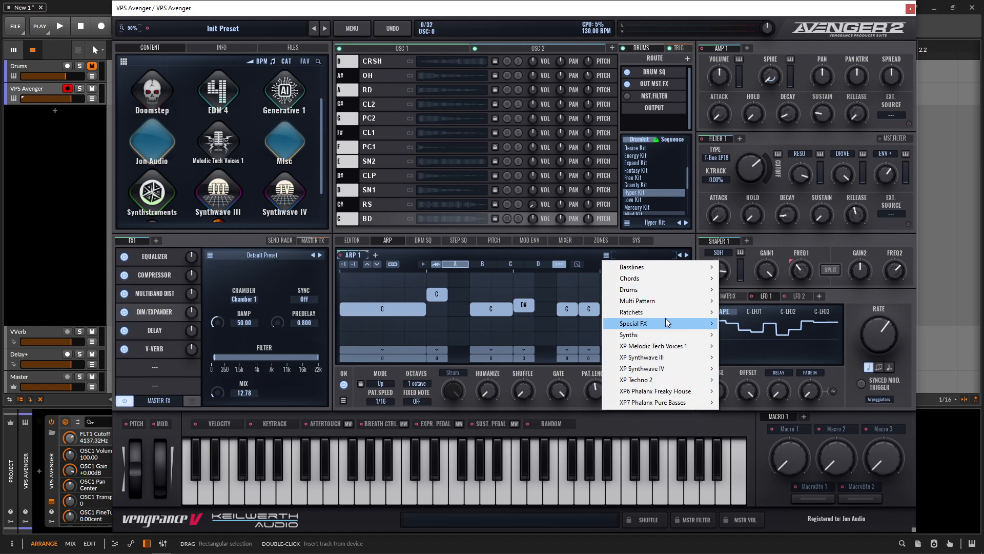
pyautogui.moveTo(669, 371)
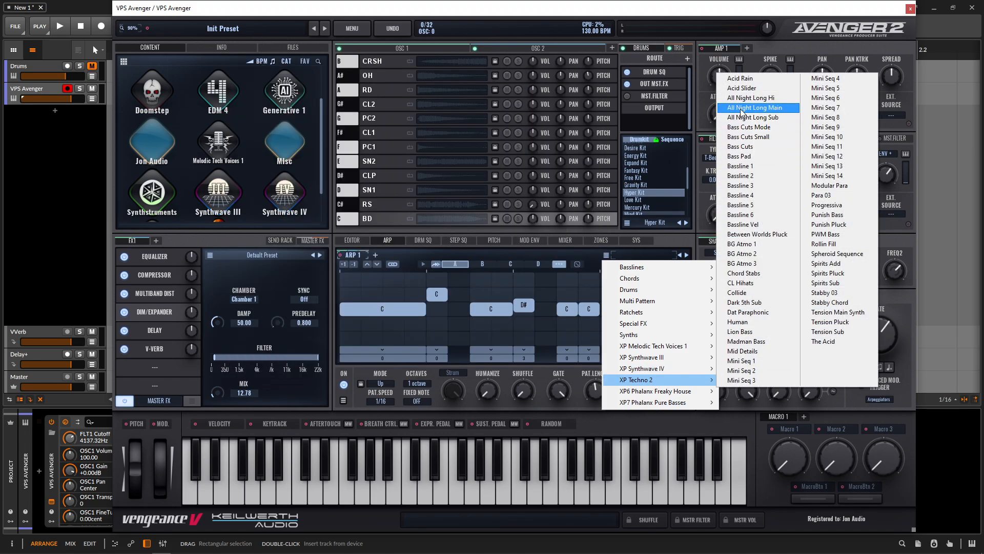
pyautogui.click(756, 79)
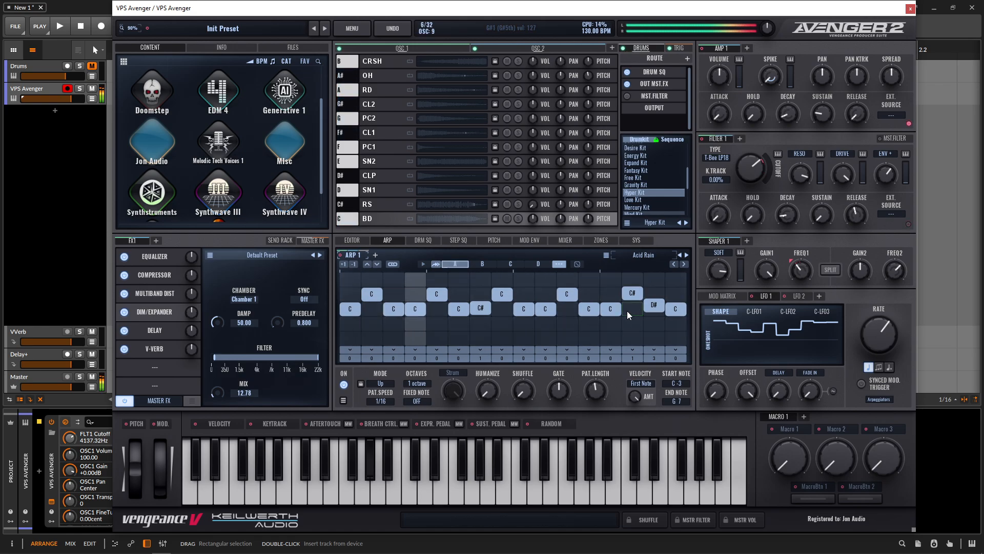
# Step: Open Filter 1's cutoff to about 14418 Hz and step the arpeggiator to the Acid Slider pattern
pyautogui.moveTo(751, 180)
pyautogui.mouseDown()
pyautogui.moveTo(762, 223)
pyautogui.moveTo(758, 169)
pyautogui.mouseUp()
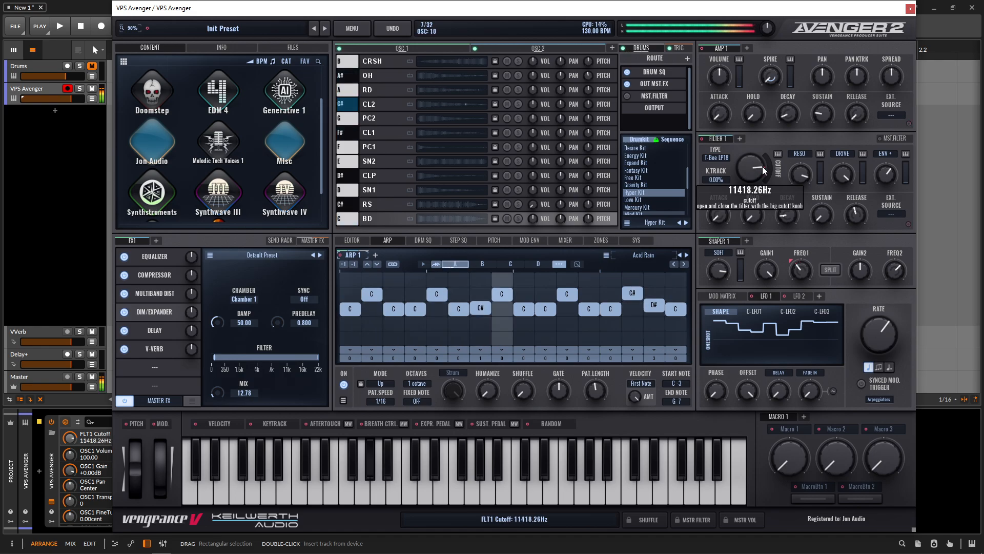
pyautogui.click(687, 255)
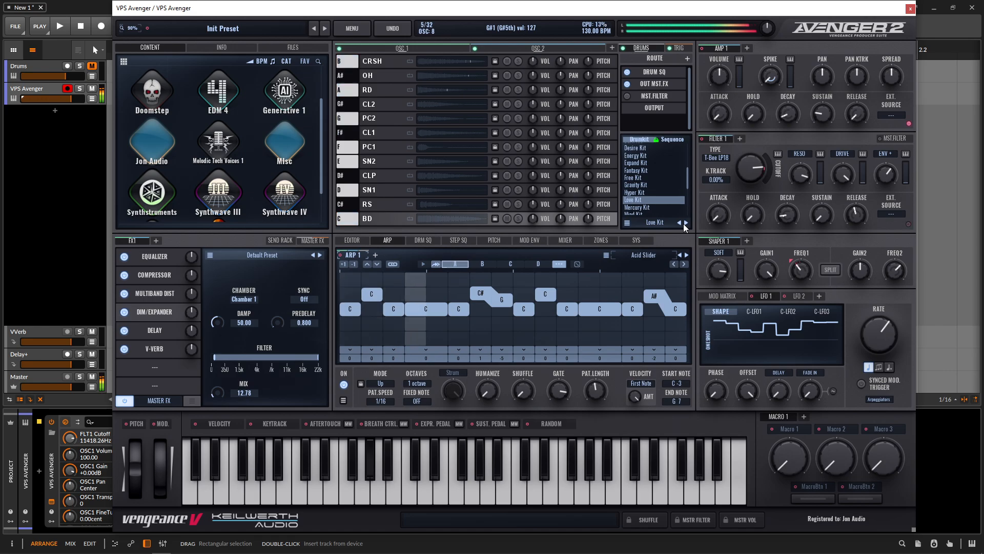
# Step: Add a Mini-Chain master effect, sync it to Seq. BD and set its mix to about 58.33
pyautogui.click(680, 223)
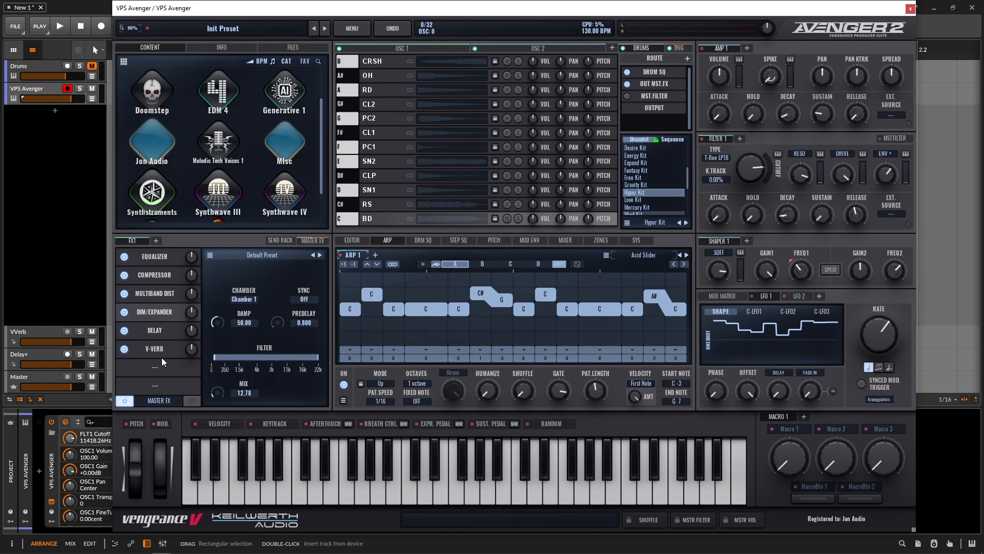
pyautogui.click(156, 386)
pyautogui.click(386, 487)
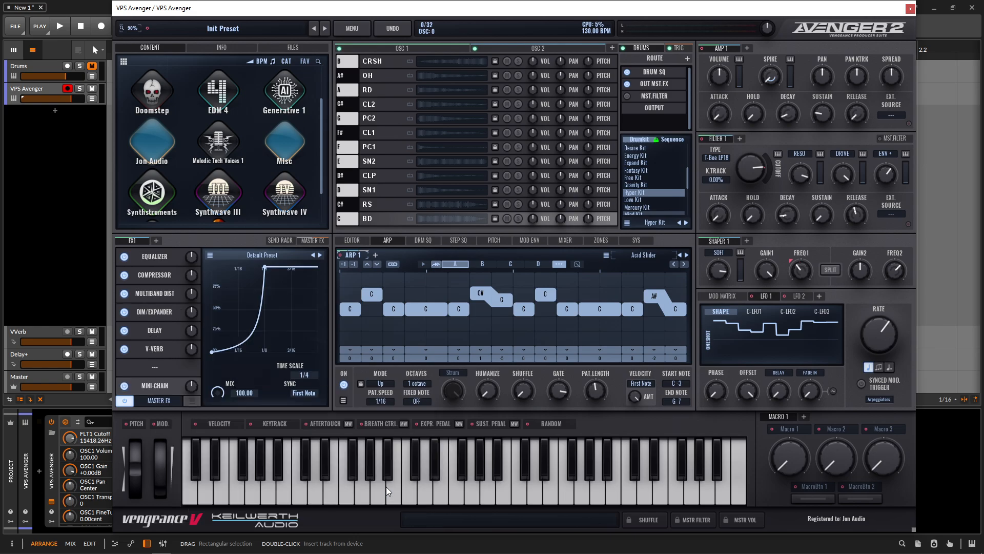
pyautogui.click(306, 392)
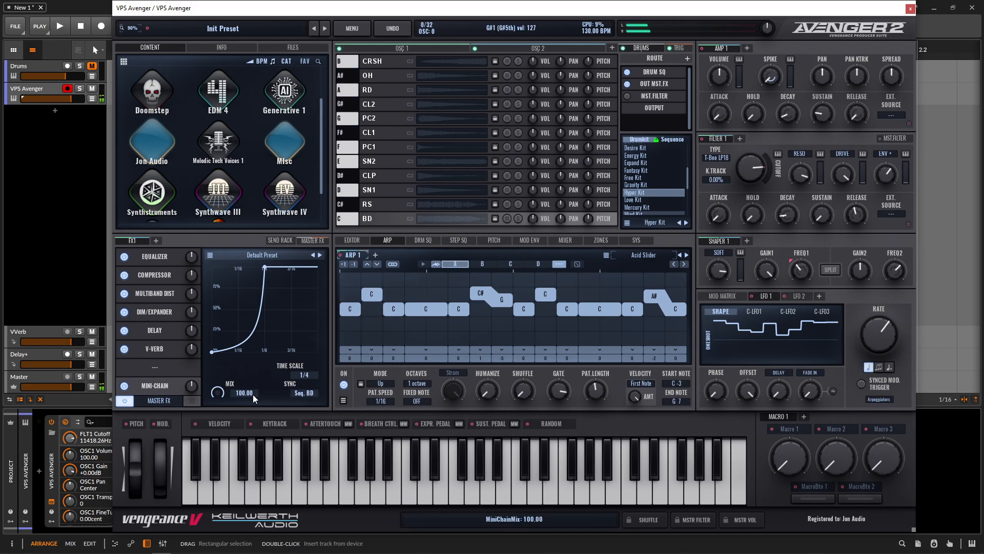
pyautogui.moveTo(222, 392); pyautogui.dragTo(216, 431)
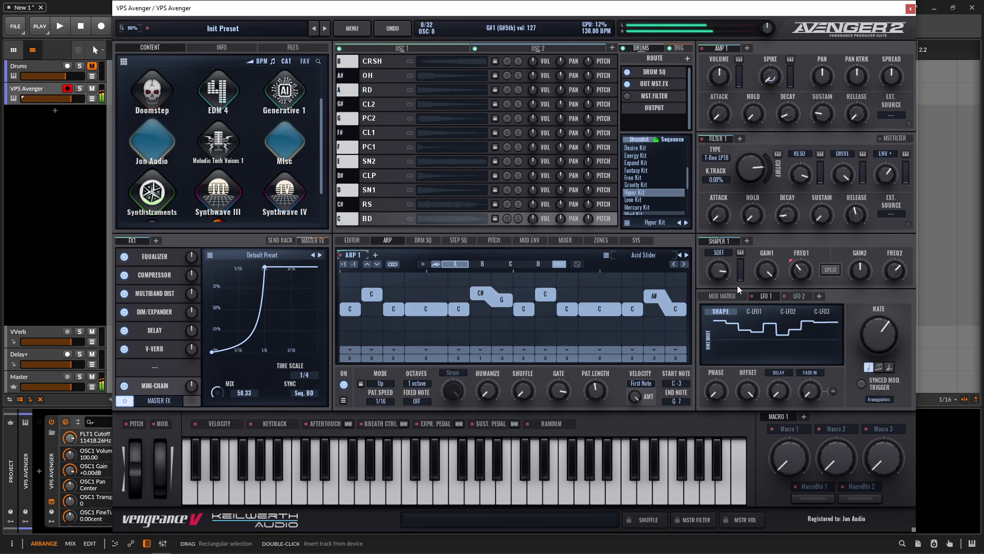
# Step: Add LFO 3 modulating Amp 1 pan, with a Random Square shape, 1/8 rate and offset 100
pyautogui.click(819, 297)
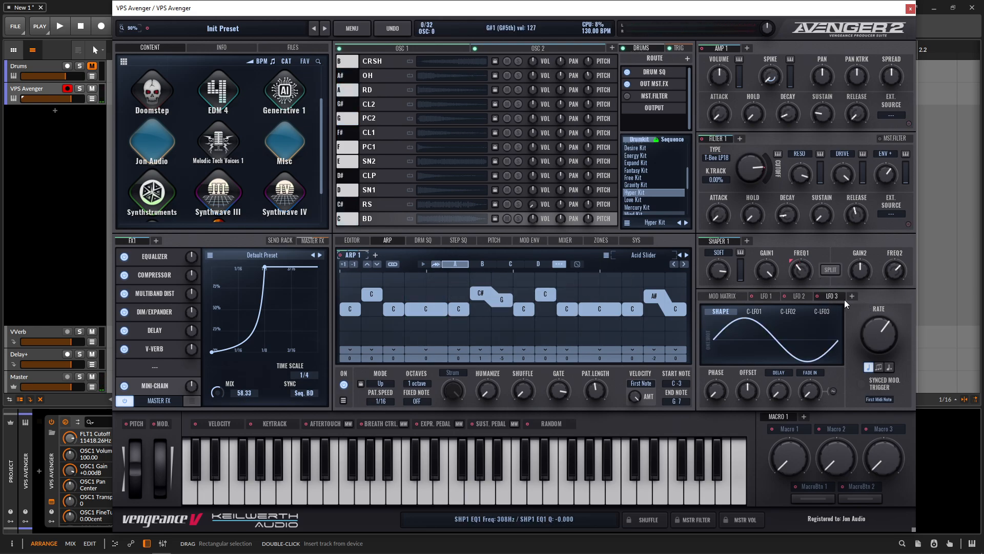
pyautogui.moveTo(818, 296); pyautogui.dragTo(823, 78)
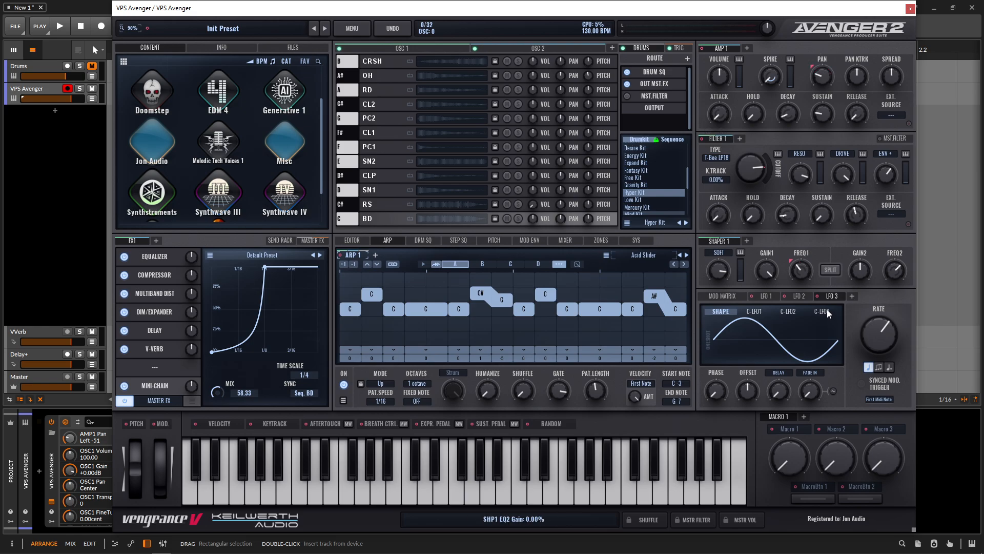
pyautogui.scroll(-1, 773, 353)
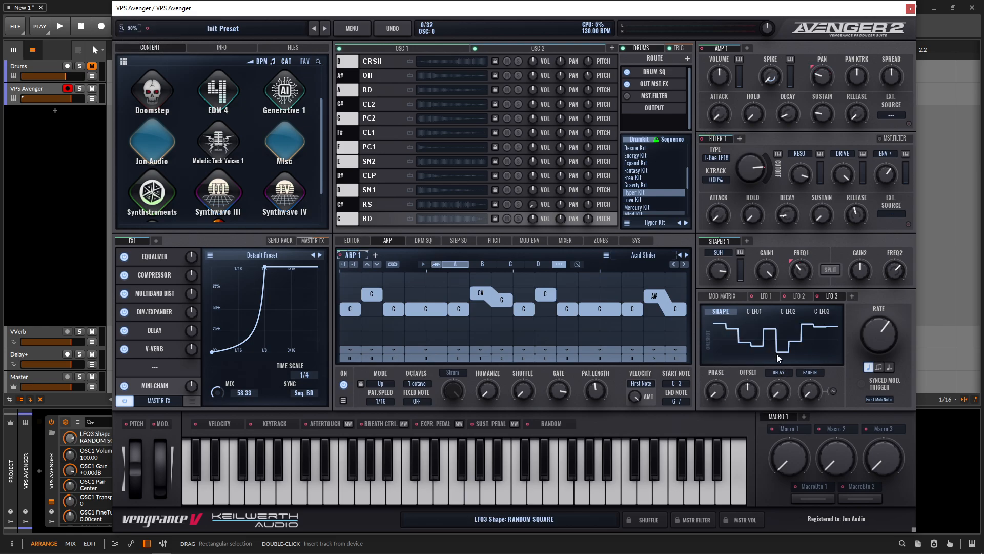
pyautogui.moveTo(880, 336); pyautogui.dragTo(880, 327)
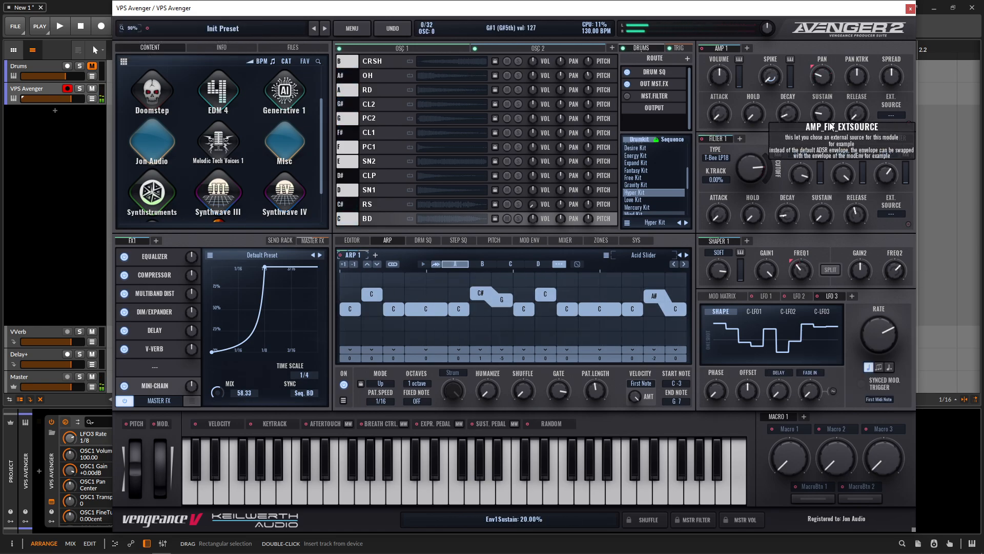
pyautogui.moveTo(749, 389); pyautogui.dragTo(751, 248)
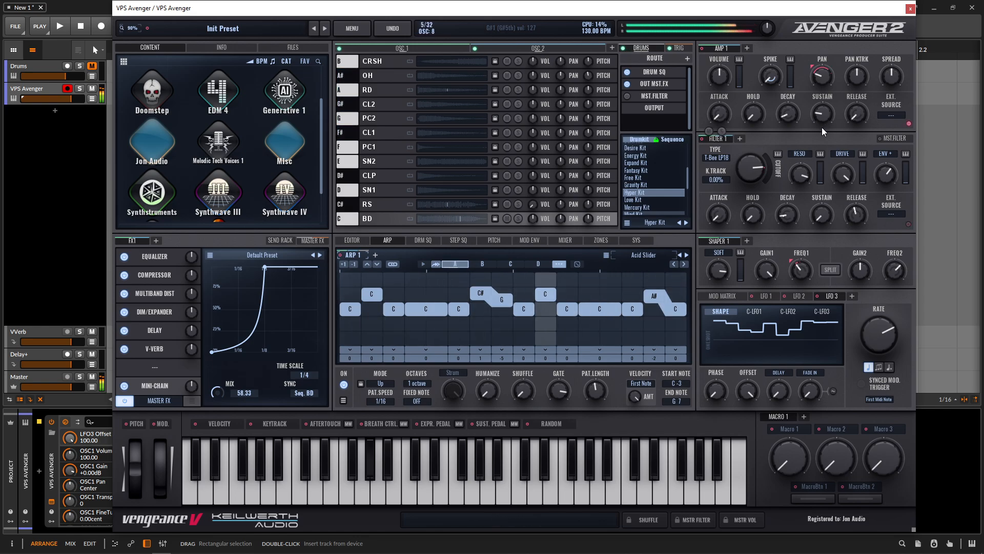
# Step: Raise Oscillator 1's sync amount
pyautogui.click(450, 48)
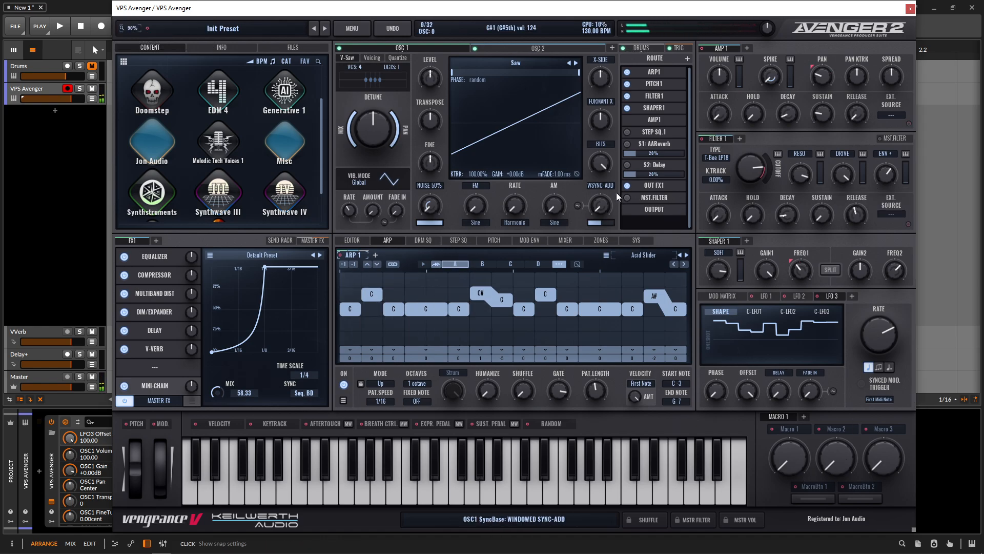
pyautogui.moveTo(605, 210)
pyautogui.moveTo(604, 207); pyautogui.dragTo(591, 162)
# Step: Adjust Oscillator 2's sync and FM amounts
pyautogui.click(539, 48)
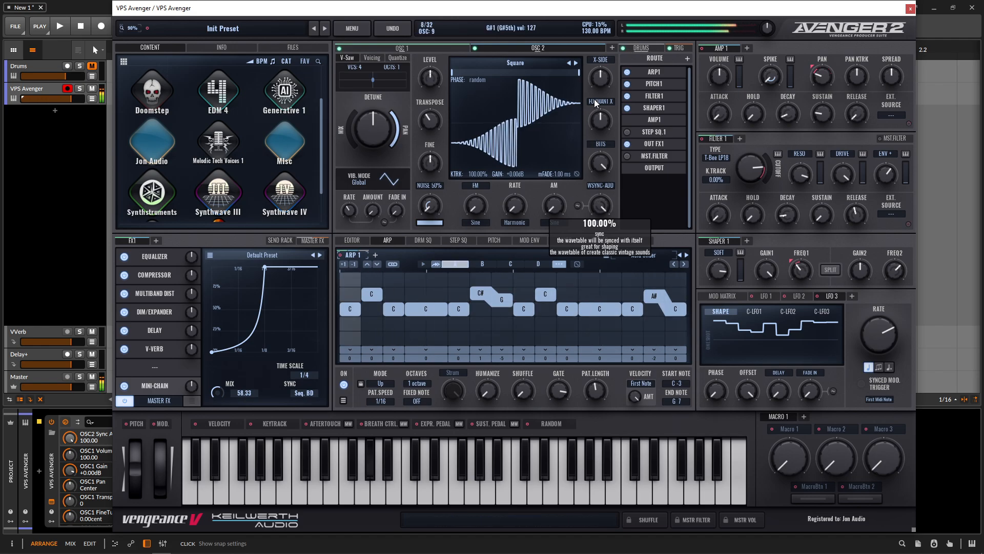
pyautogui.moveTo(595, 102); pyautogui.dragTo(675, 213)
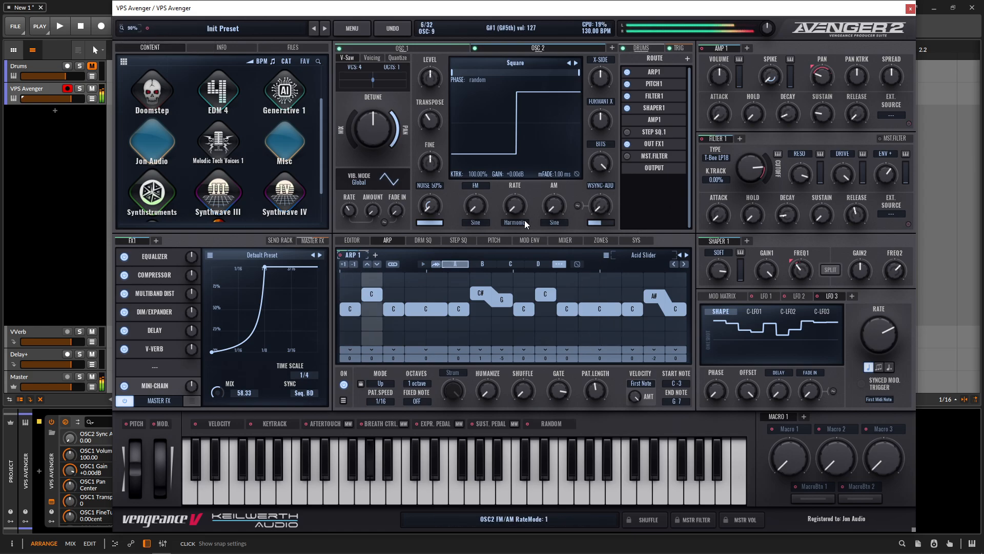
pyautogui.moveTo(476, 207); pyautogui.dragTo(498, 236)
pyautogui.click(402, 48)
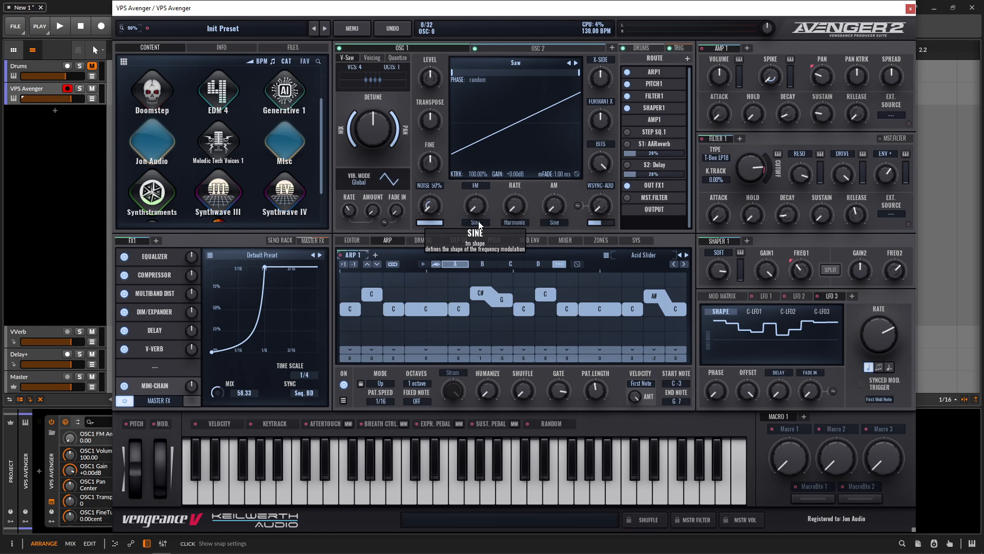
# Step: Modulate the master EQ's band 4 frequency with LFO 1, setting band 4 frequency to 100 and gain to 12.8
pyautogui.click(170, 257)
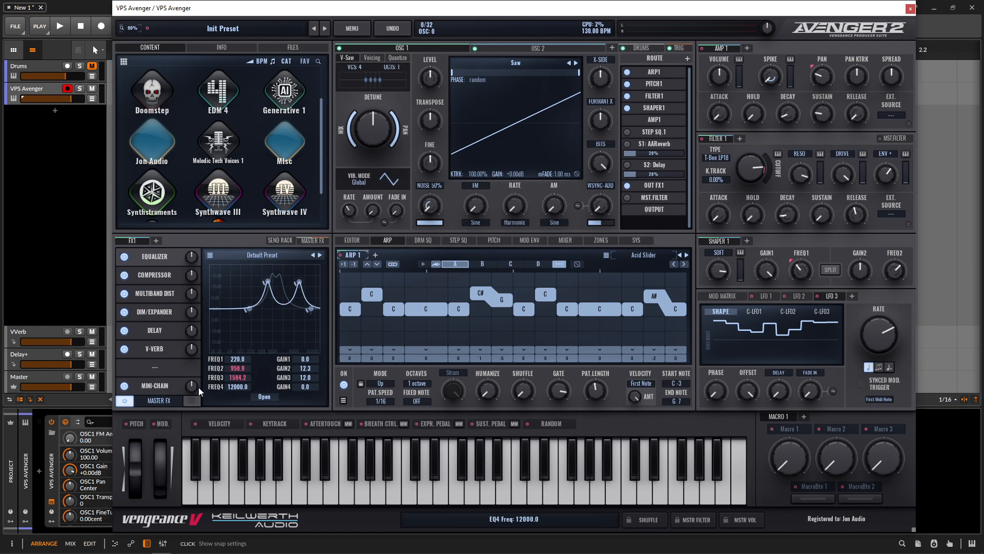
pyautogui.click(768, 296)
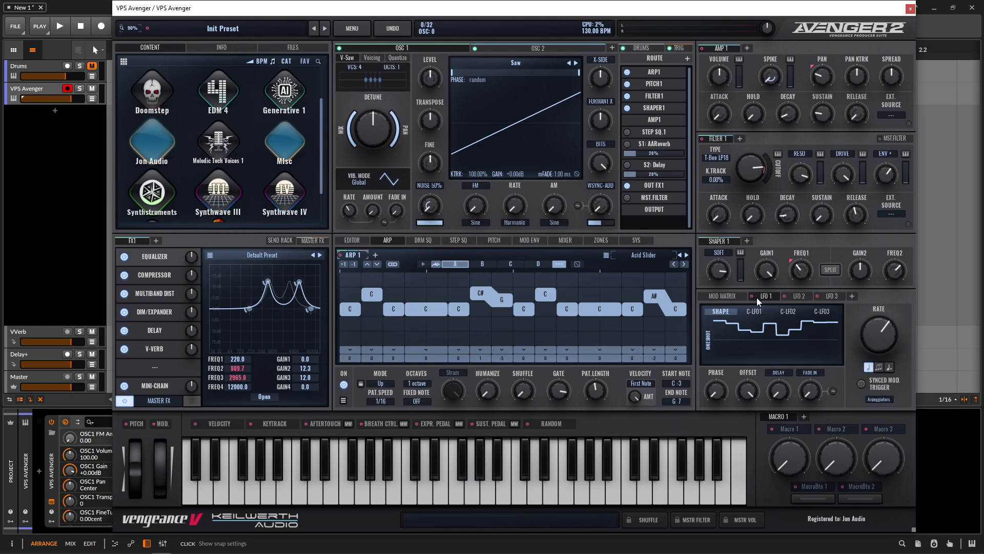
pyautogui.moveTo(752, 297); pyautogui.dragTo(239, 388)
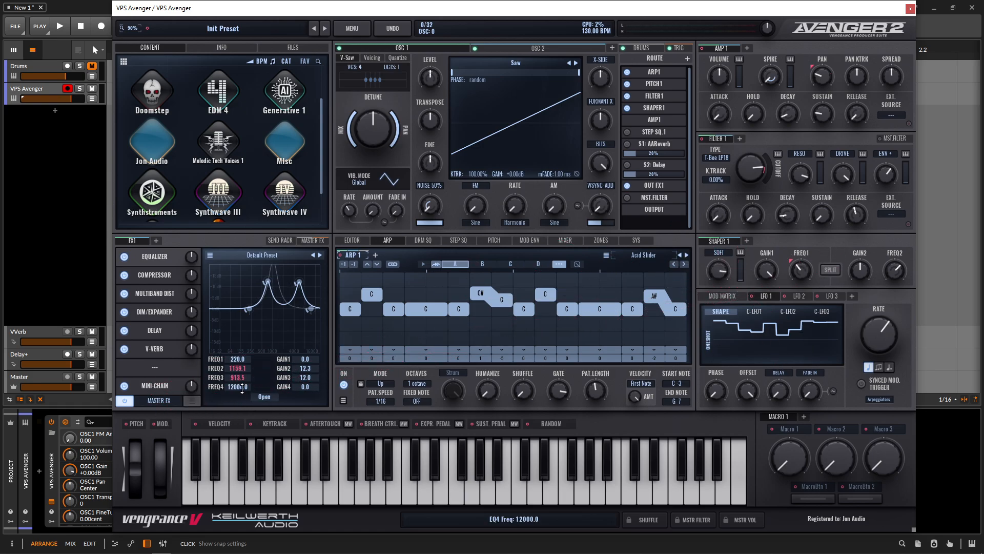
pyautogui.doubleClick(239, 388)
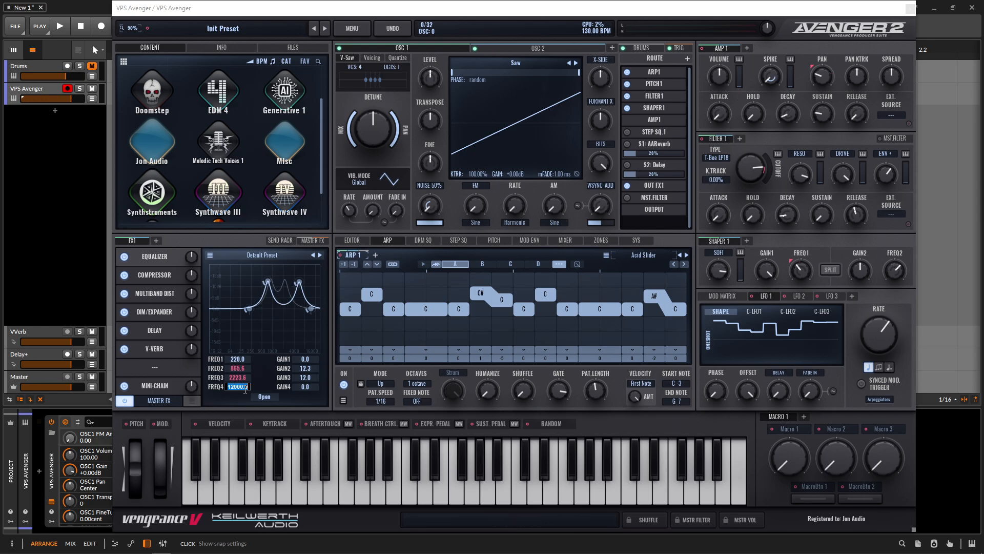
pyautogui.press('Return')
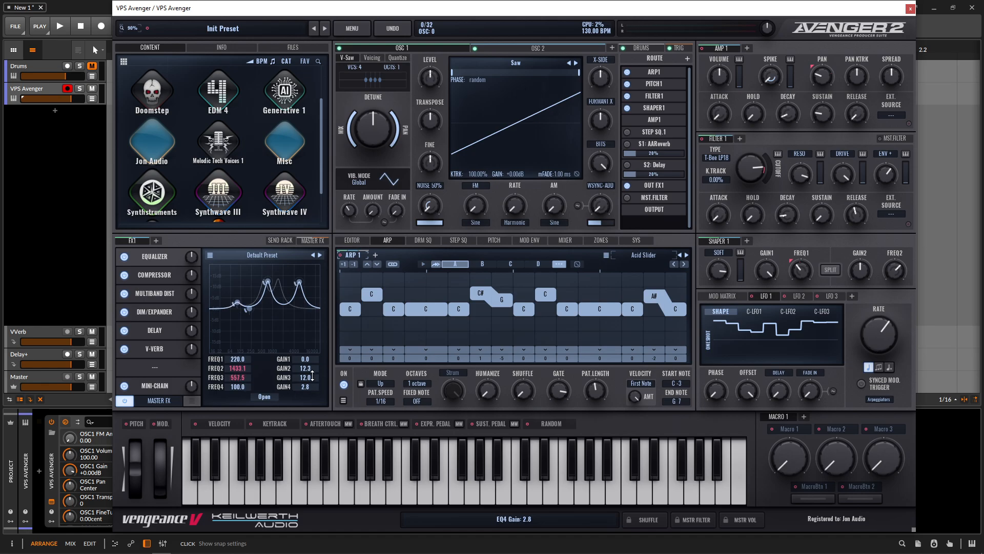
pyautogui.moveTo(312, 377); pyautogui.dragTo(311, 350)
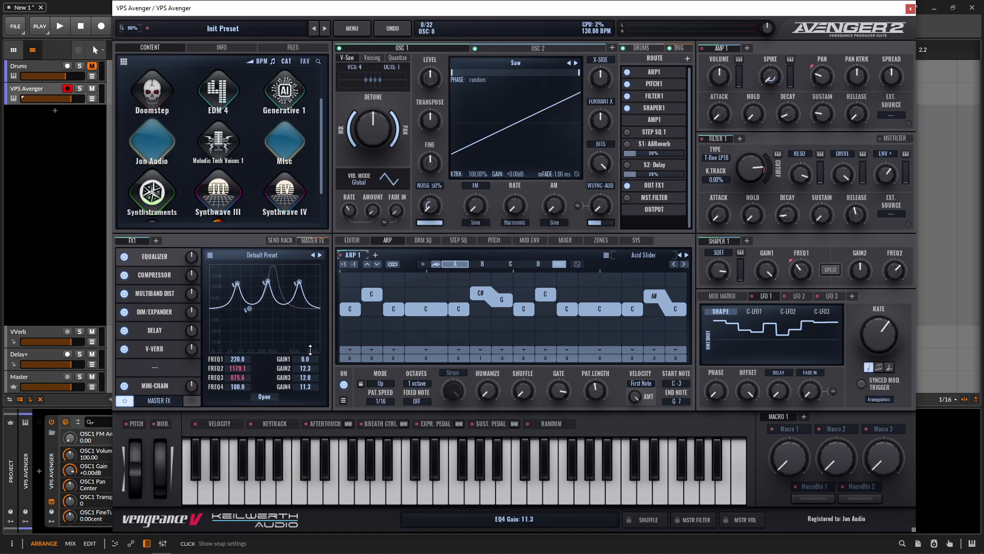
# Step: Open the EQ editor and narrow the widths of the peak bands
pyautogui.click(265, 396)
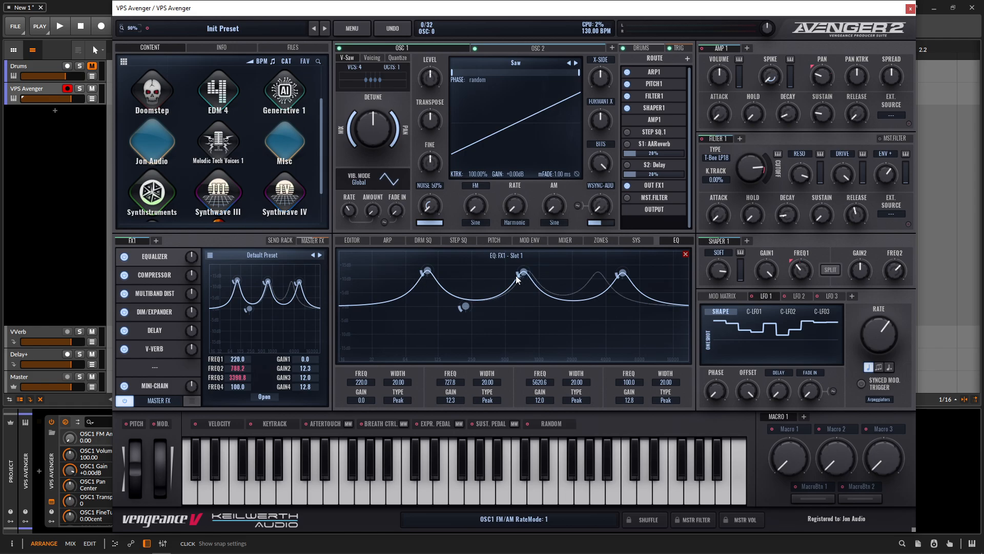
pyautogui.moveTo(519, 276)
pyautogui.mouseDown()
pyautogui.moveTo(520, 267)
pyautogui.moveTo(520, 289)
pyautogui.mouseUp()
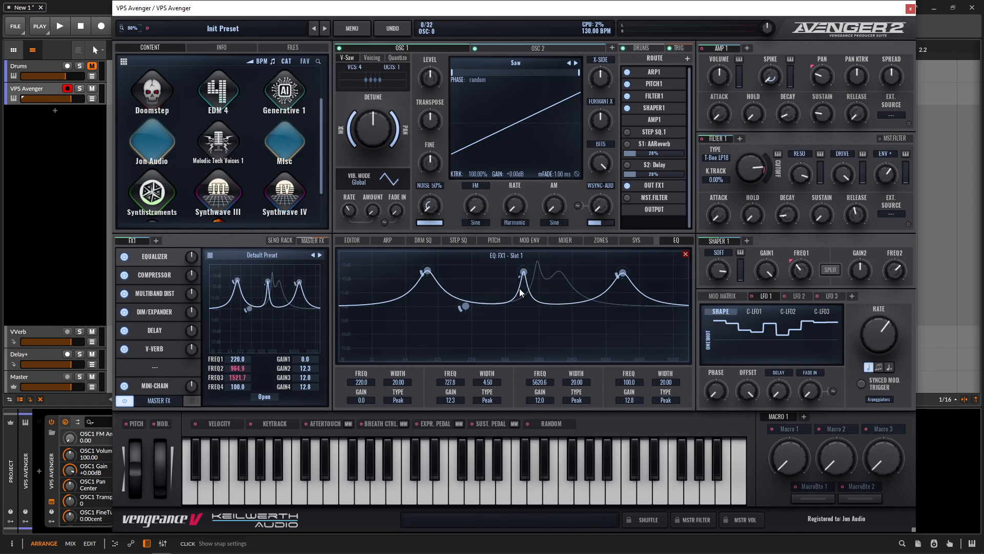
pyautogui.moveTo(618, 275)
pyautogui.mouseDown()
pyautogui.moveTo(615, 261)
pyautogui.moveTo(618, 291)
pyautogui.mouseUp()
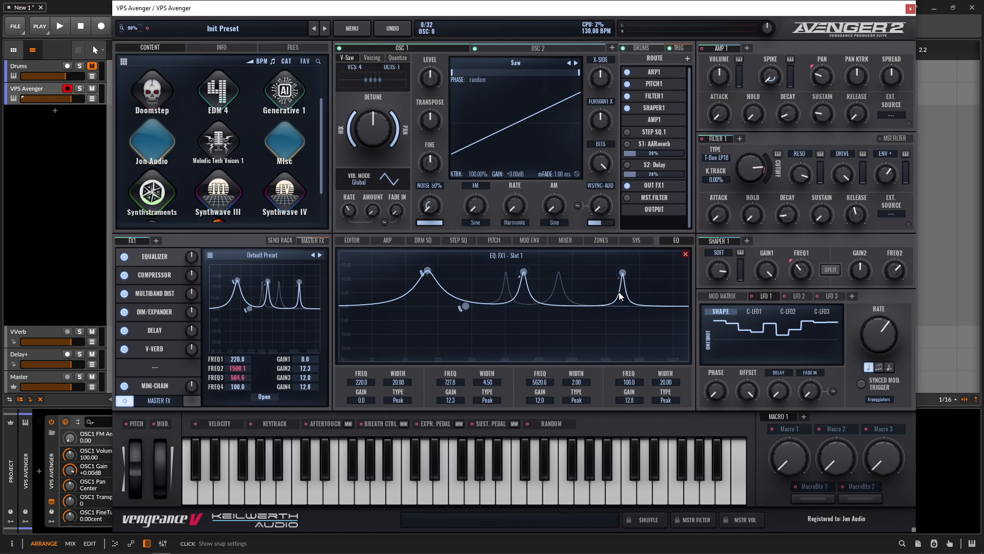
pyautogui.moveTo(421, 273)
pyautogui.mouseDown()
pyautogui.moveTo(420, 253)
pyautogui.moveTo(420, 288)
pyautogui.mouseUp()
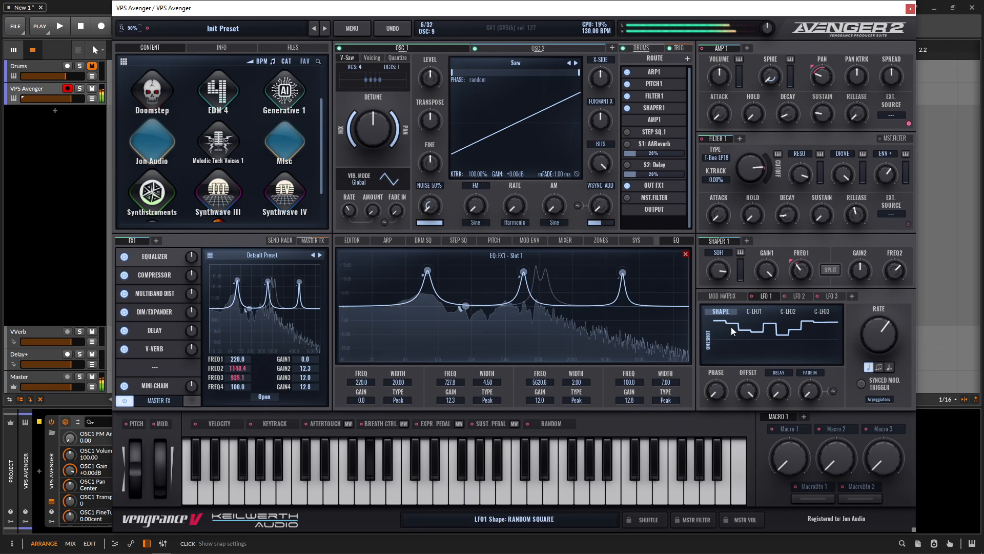
# Step: Set LFO 1's modulation depth on EQ band 4 frequency to about 39.97 in the mod matrix
pyautogui.click(734, 295)
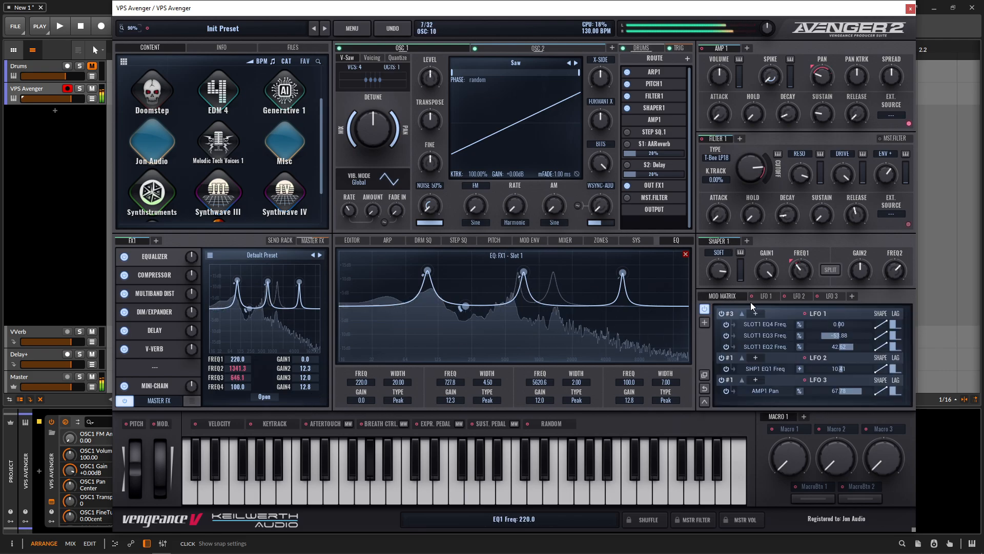
pyautogui.moveTo(850, 325); pyautogui.dragTo(817, 335)
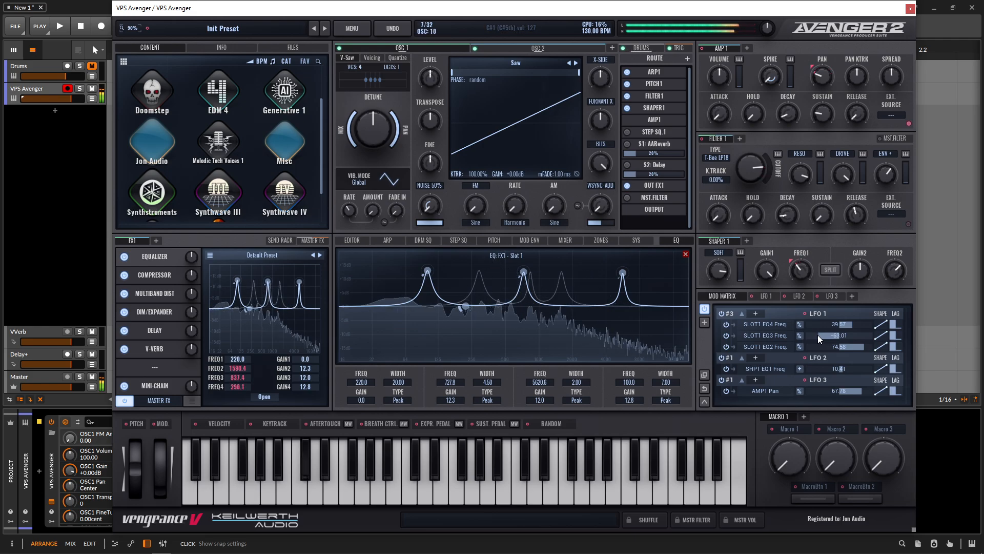
pyautogui.moveTo(807, 279)
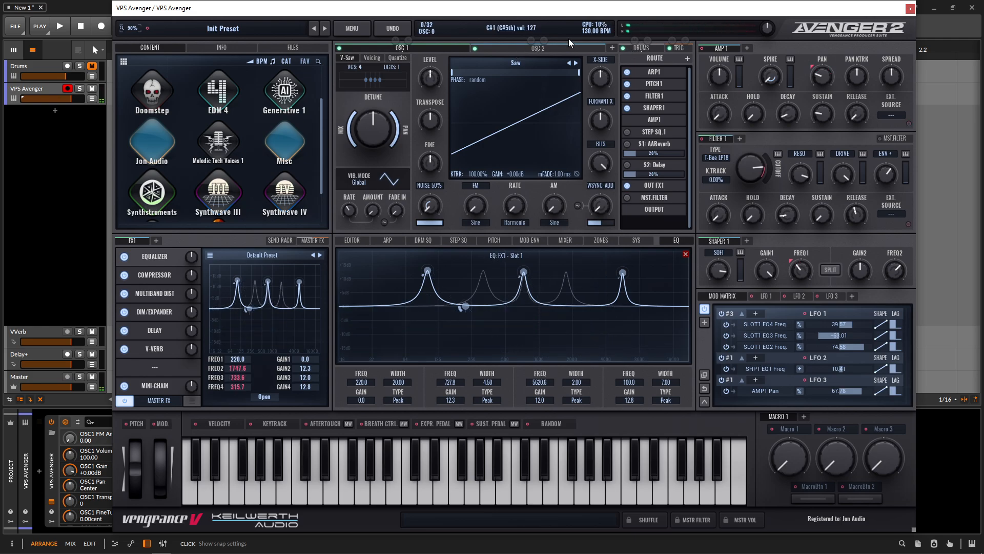
# Step: Add Oscillator 3 together with a second amp, a second filter and a second FX chain
pyautogui.click(612, 47)
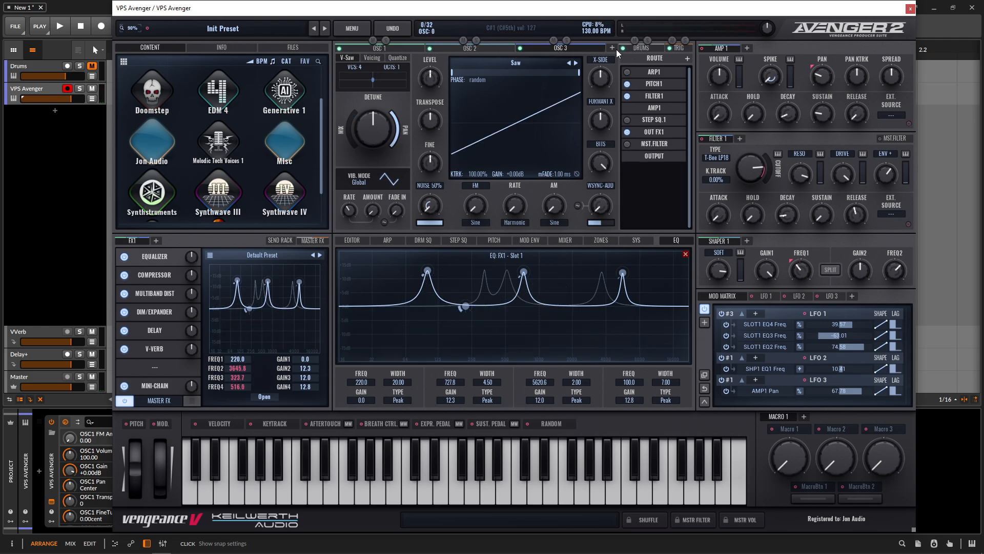
pyautogui.click(747, 48)
pyautogui.click(740, 138)
pyautogui.click(155, 240)
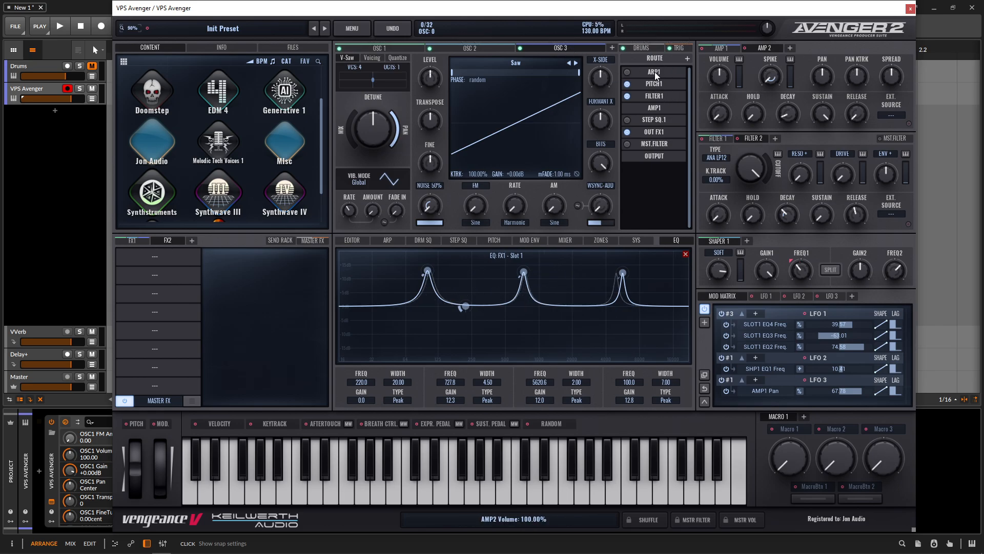
# Step: Route Oscillator 3 through Filter 2, Amp 2 and FX 2
pyautogui.click(660, 94)
pyautogui.rightClick(661, 95)
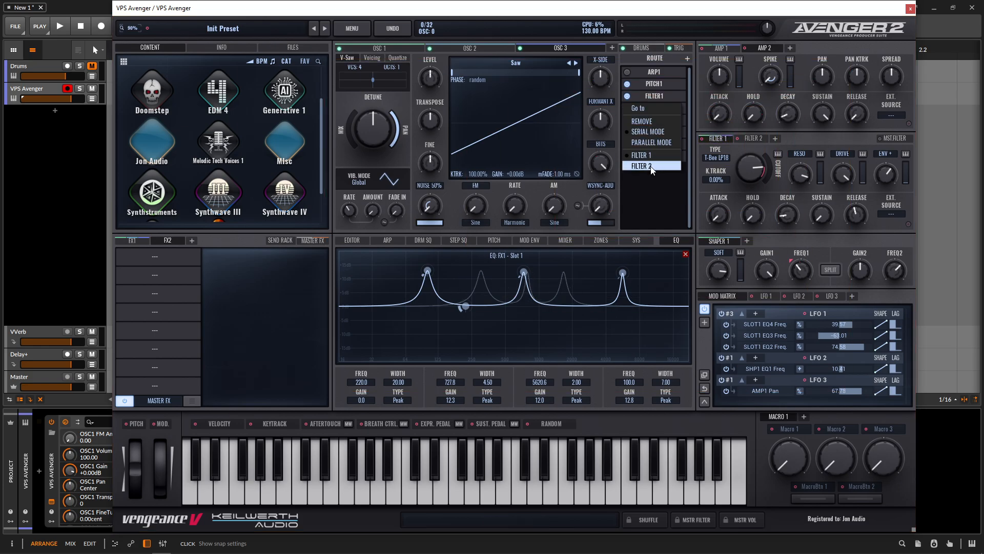
pyautogui.click(652, 166)
pyautogui.rightClick(658, 108)
pyautogui.click(655, 145)
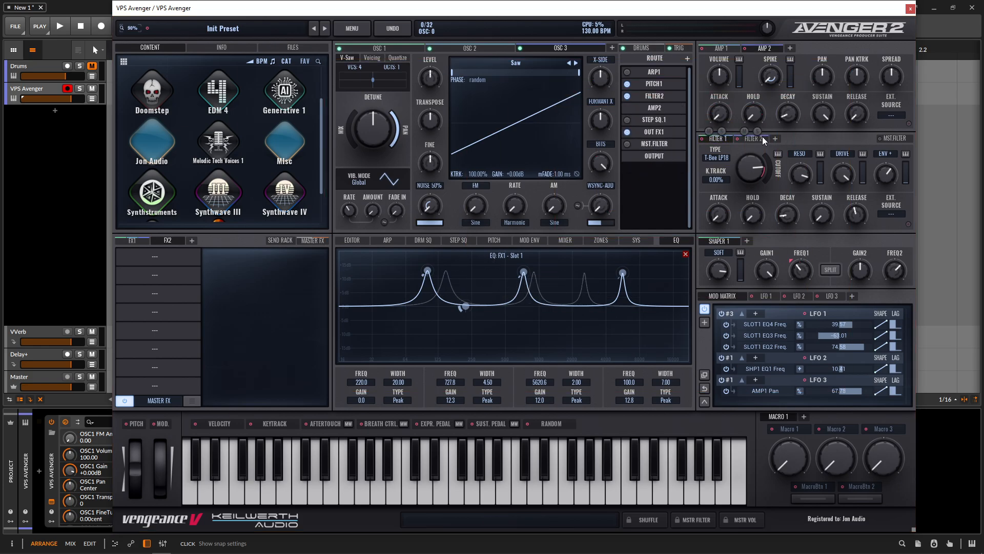
pyautogui.rightClick(659, 132)
pyautogui.click(645, 191)
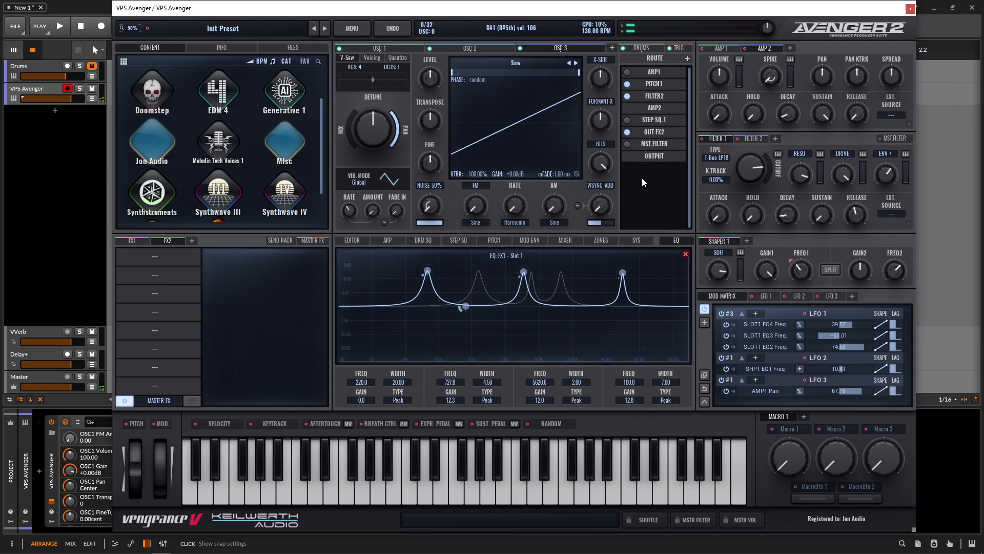
# Step: Mute Oscillators 1 and 2 and the drums
pyautogui.click(464, 41)
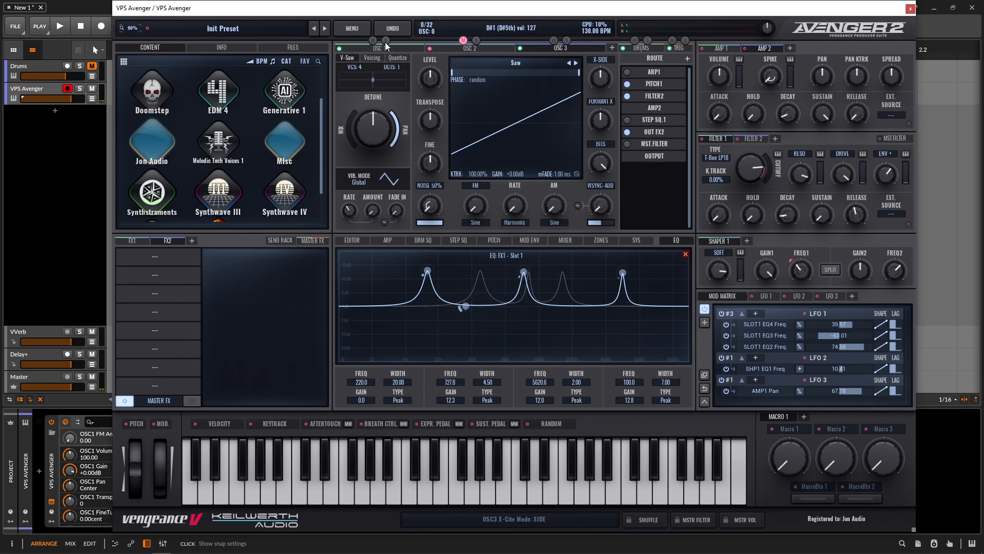
pyautogui.click(373, 41)
pyautogui.click(635, 42)
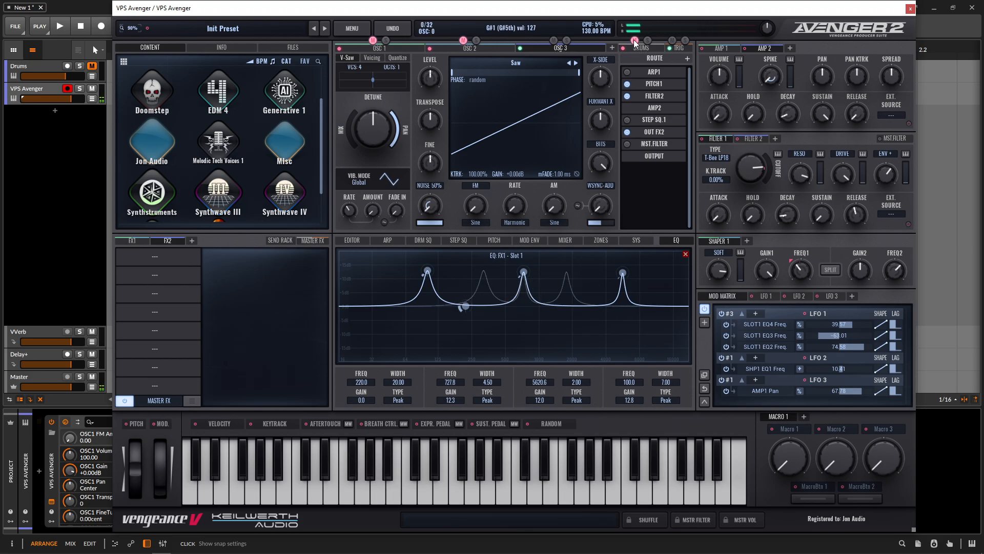
# Step: Adjust Oscillator 3's V-Saw detune and set its pan spread to about 56.82%
pyautogui.scroll(-12, 439, 128)
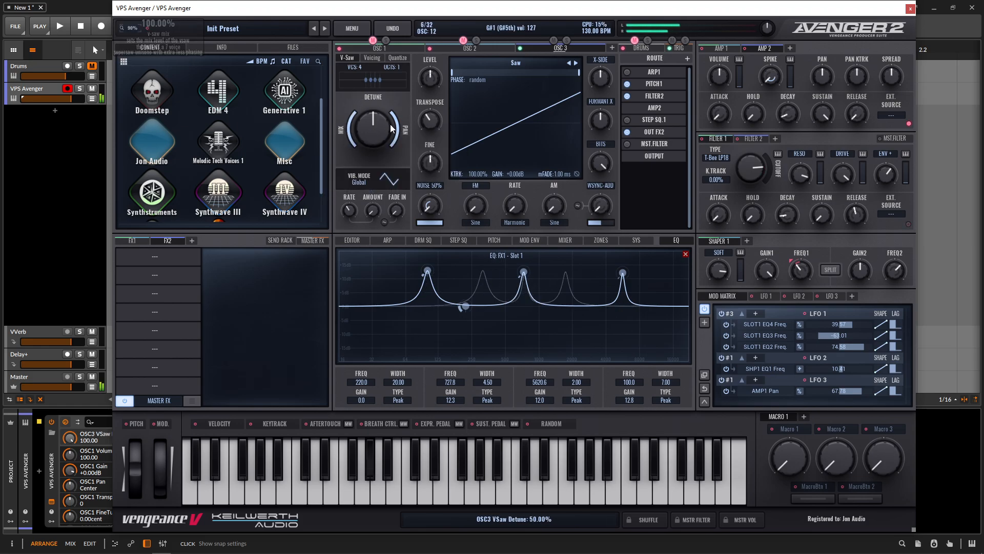
pyautogui.scroll(5, 403, 131)
pyautogui.scroll(-2, 410, 134)
pyautogui.scroll(-3, 410, 134)
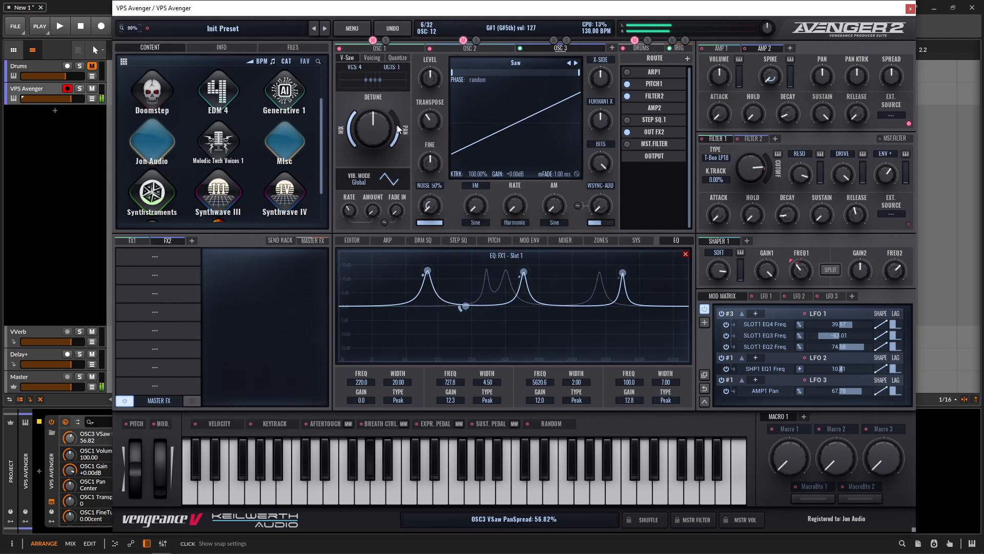
# Step: Switch to Filter 2, set its type to ANA LP24 and its cutoff envelope amount to about 43%
pyautogui.click(755, 139)
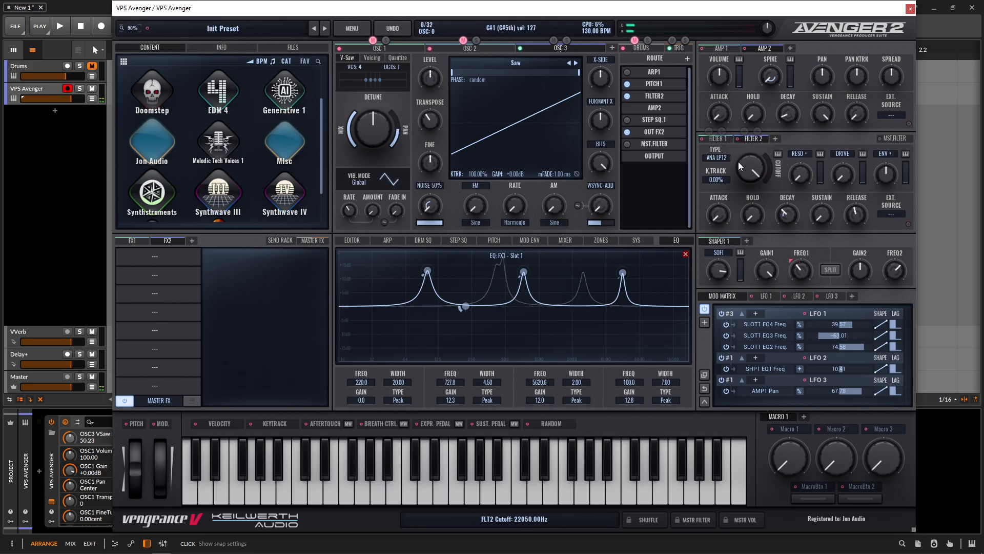
pyautogui.scroll(-10, 740, 165)
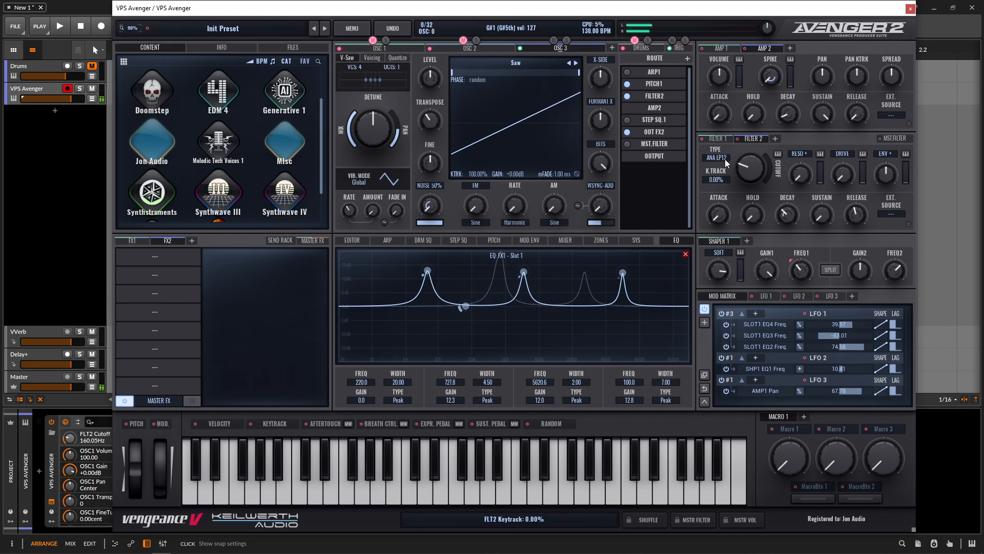
pyautogui.scroll(20, 889, 155)
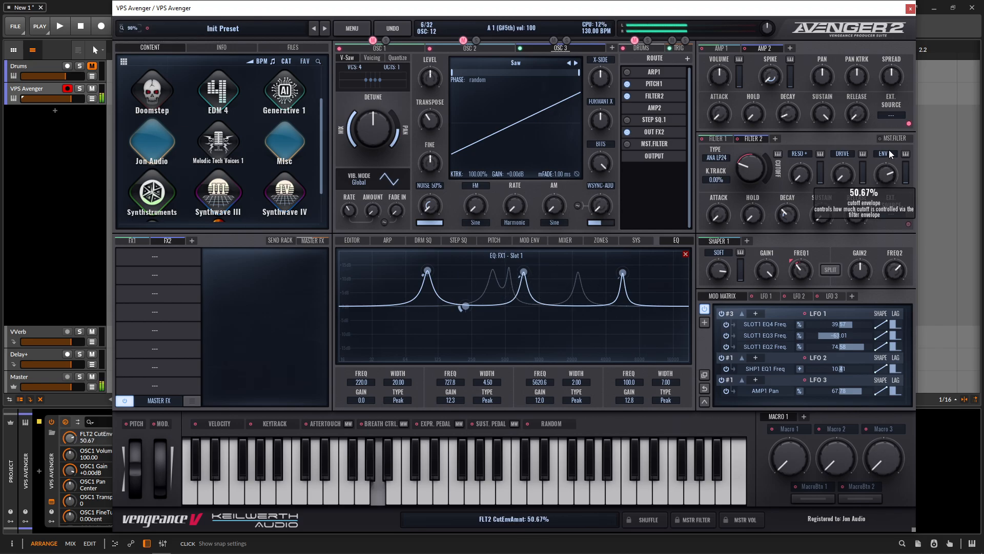
pyautogui.scroll(-3, 888, 155)
pyautogui.scroll(-5, 890, 155)
# Step: Add a second arpeggiator, route Oscillator 3 through ARP 2, and raise Filter 2's envelope amount to about 65%
pyautogui.click(395, 240)
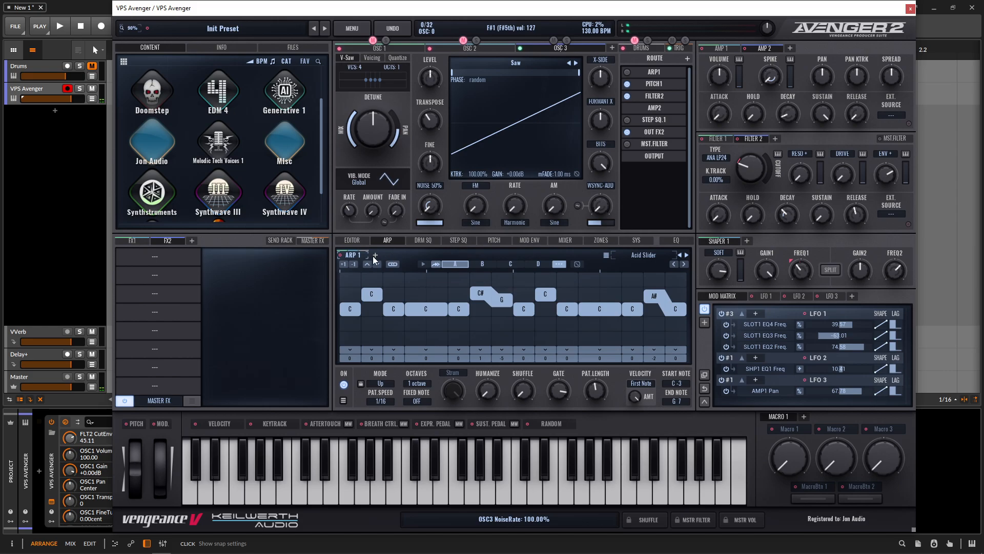
pyautogui.click(378, 256)
pyautogui.click(655, 75)
pyautogui.click(644, 107)
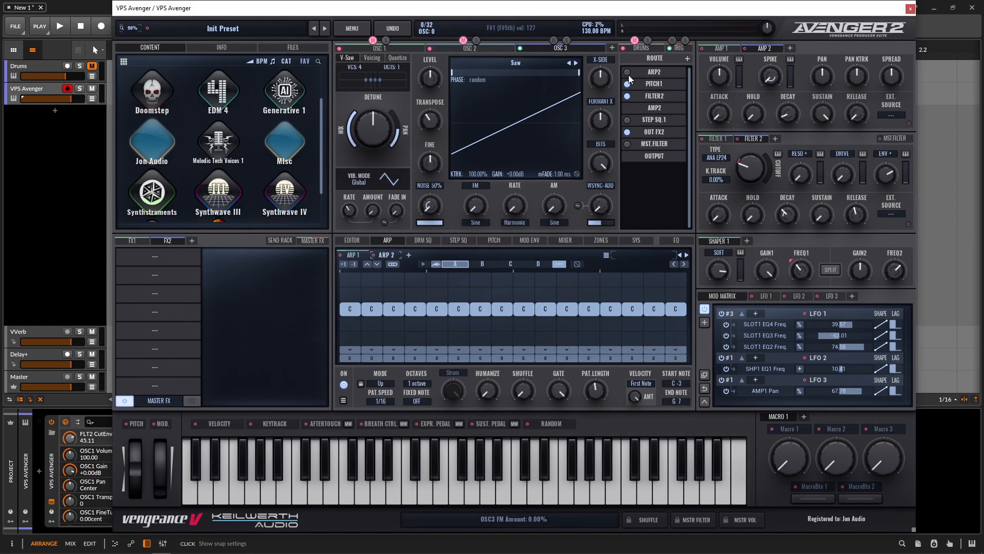
pyautogui.click(628, 73)
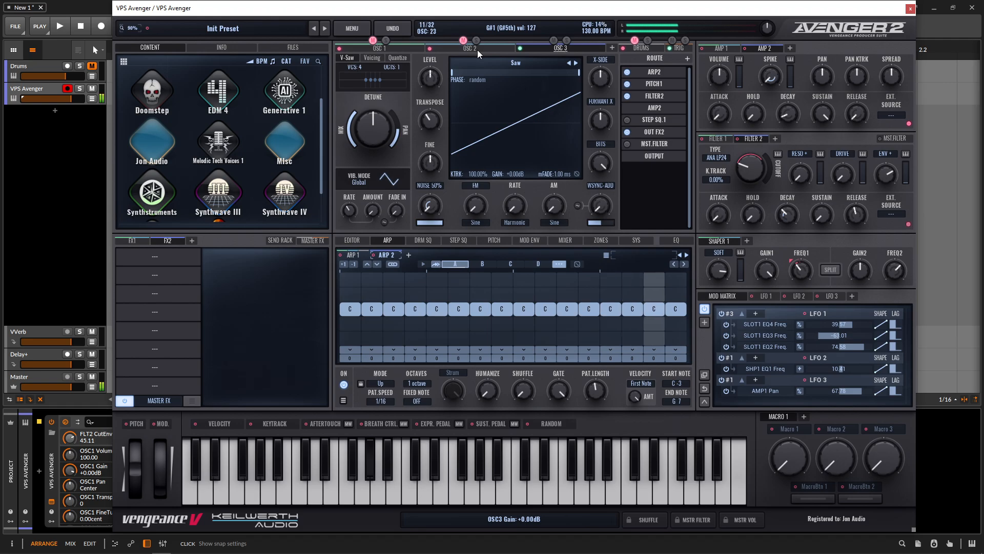
pyautogui.scroll(4, 885, 176)
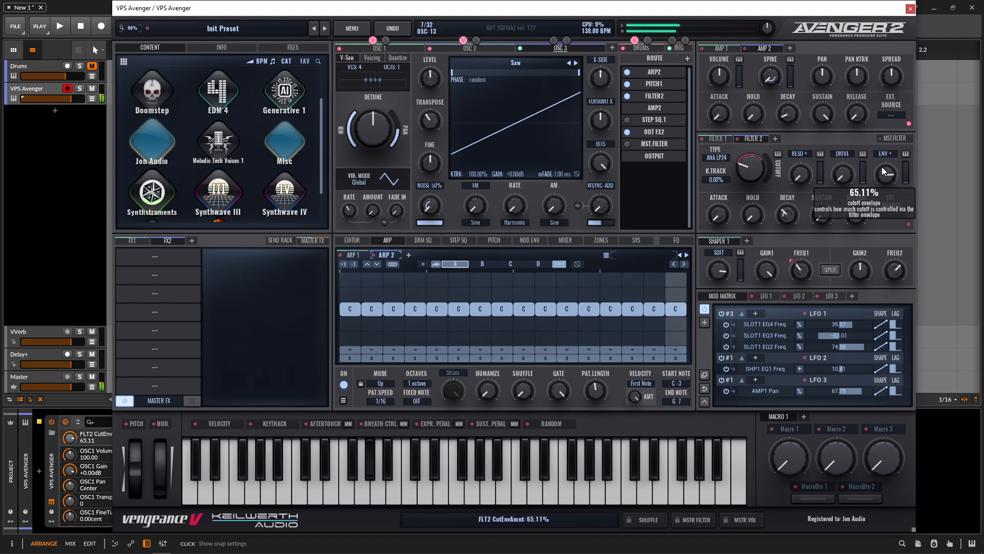
# Step: Add an Equalizer to the FX 2 chain and open its full editor
pyautogui.click(167, 260)
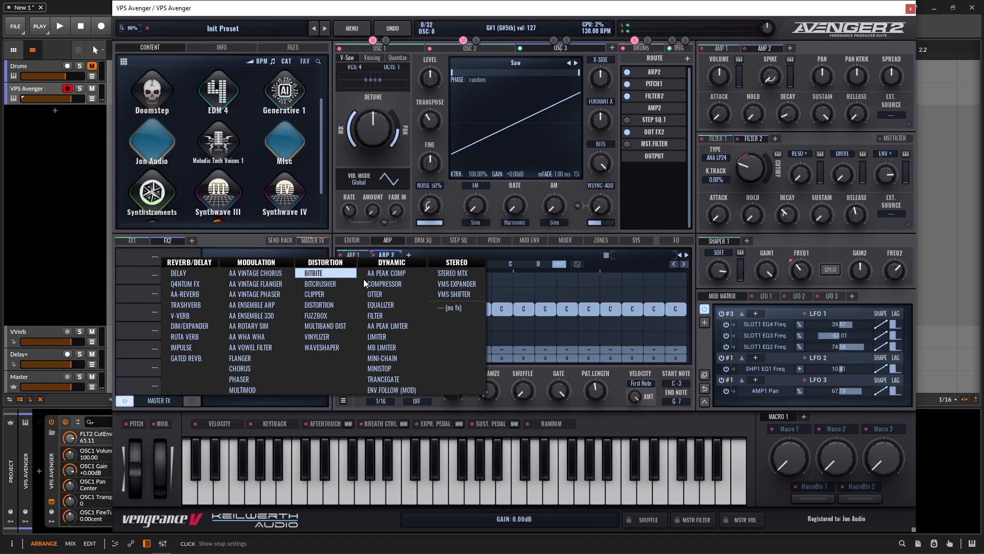
pyautogui.click(389, 306)
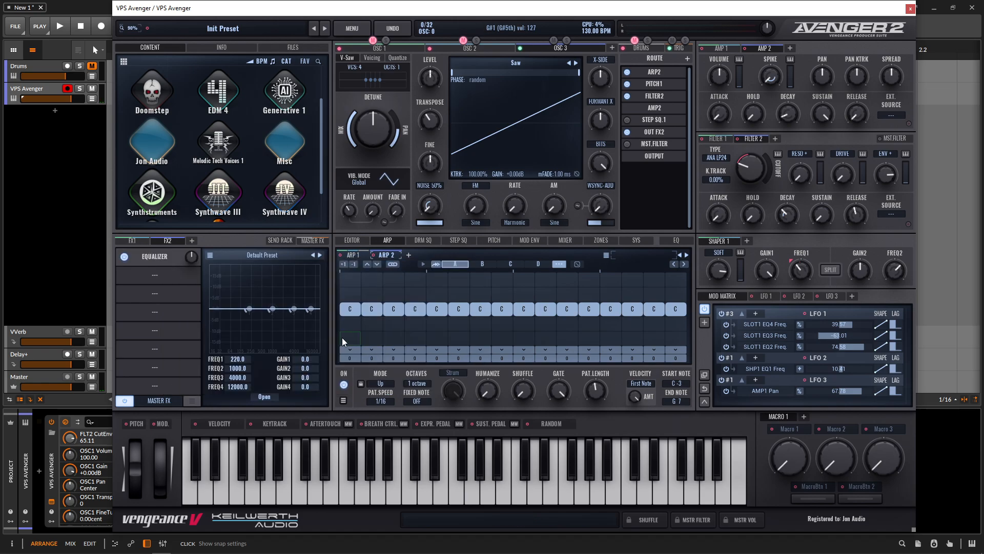
pyautogui.click(269, 398)
# Step: Make EQ band 1 a highpass at about 59.2 Hz and cut band 2 to -7.5 dB at 152 Hz
pyautogui.click(398, 400)
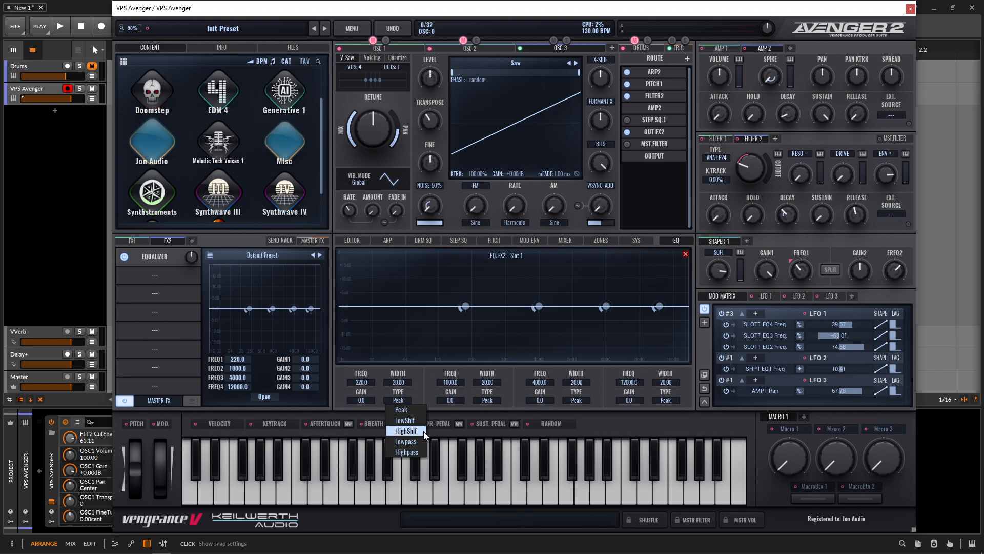
pyautogui.click(413, 452)
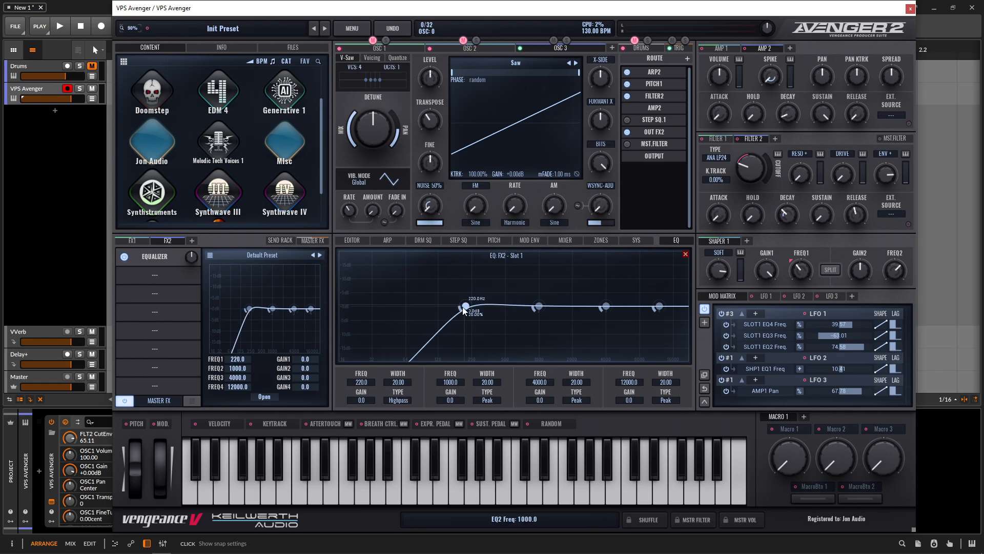
pyautogui.moveTo(464, 309); pyautogui.dragTo(404, 294)
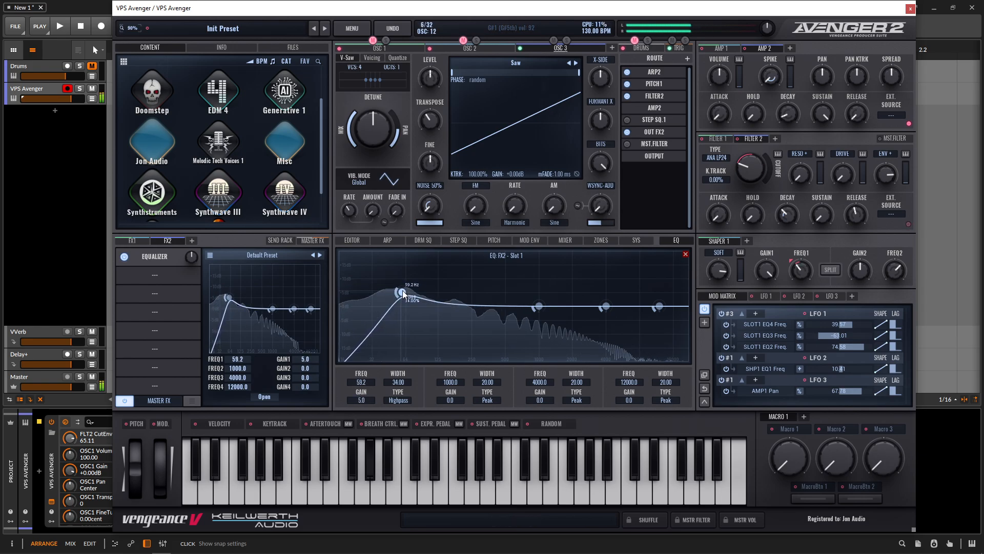
pyautogui.moveTo(539, 306); pyautogui.dragTo(447, 327)
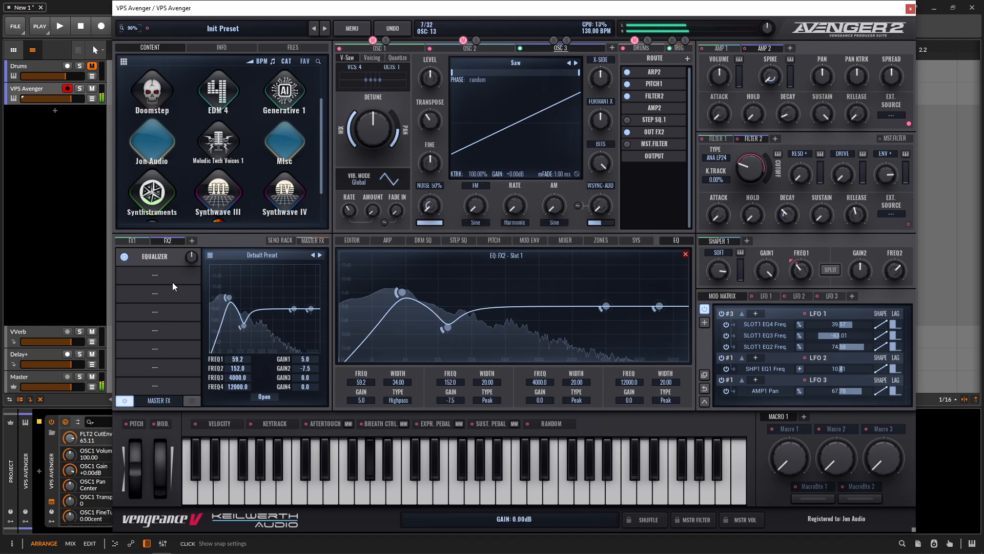
# Step: Add a Compressor to FX 2 with threshold about -14 dB and output gain about +2.35 dB
pyautogui.click(174, 286)
pyautogui.click(399, 307)
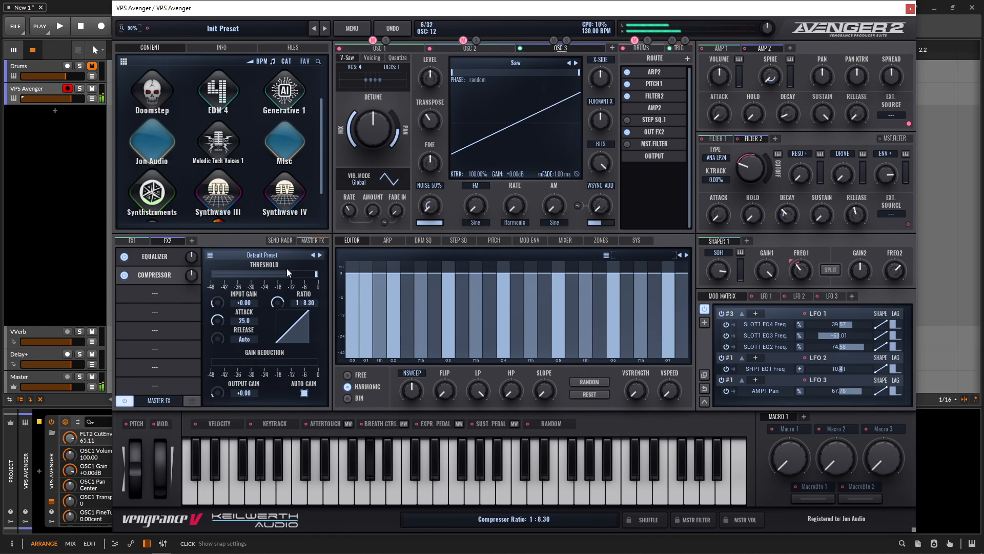
pyautogui.click(291, 275)
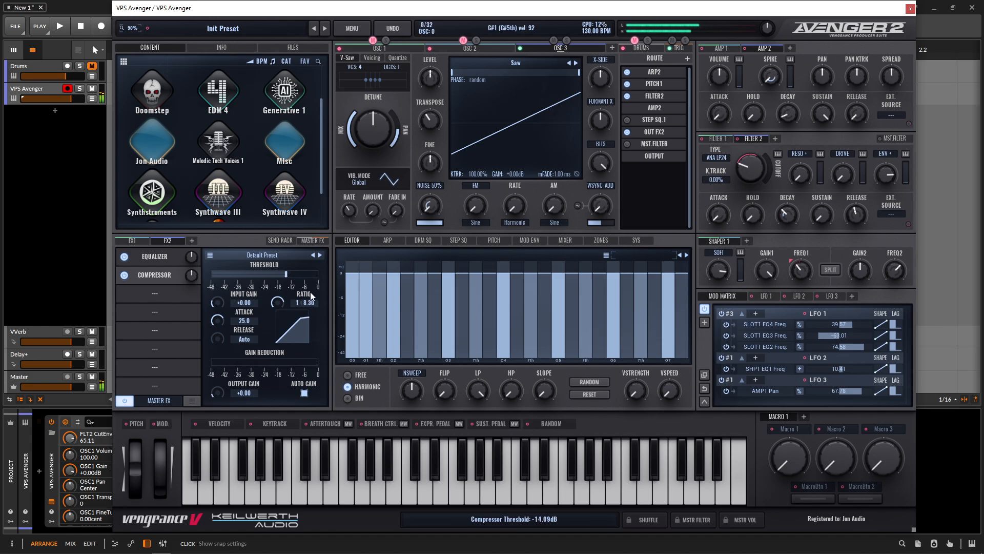
pyautogui.moveTo(218, 393); pyautogui.dragTo(220, 391)
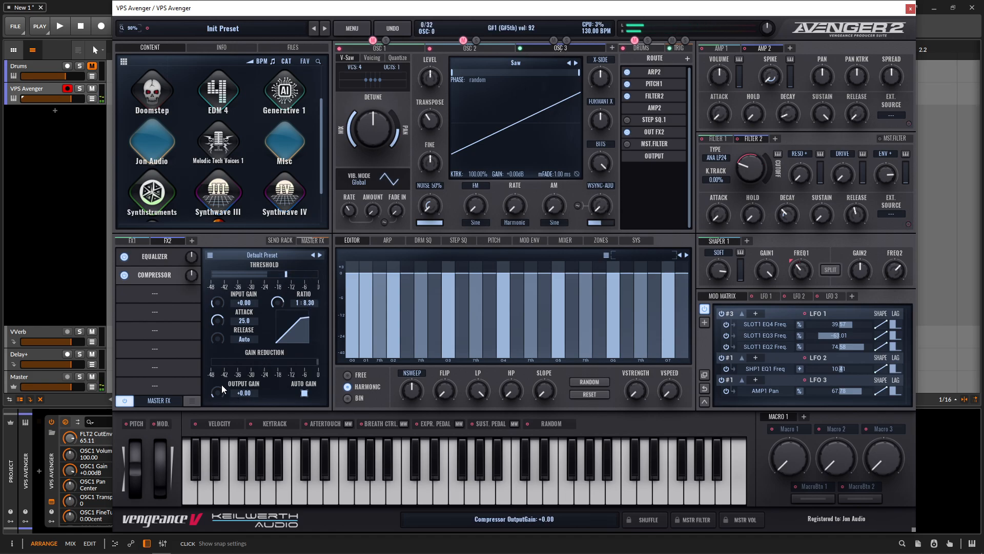
# Step: Add a Multiband Dist with mid distortion about 34.44, then a Dim/Expander, to FX 2
pyautogui.click(154, 293)
pyautogui.click(346, 363)
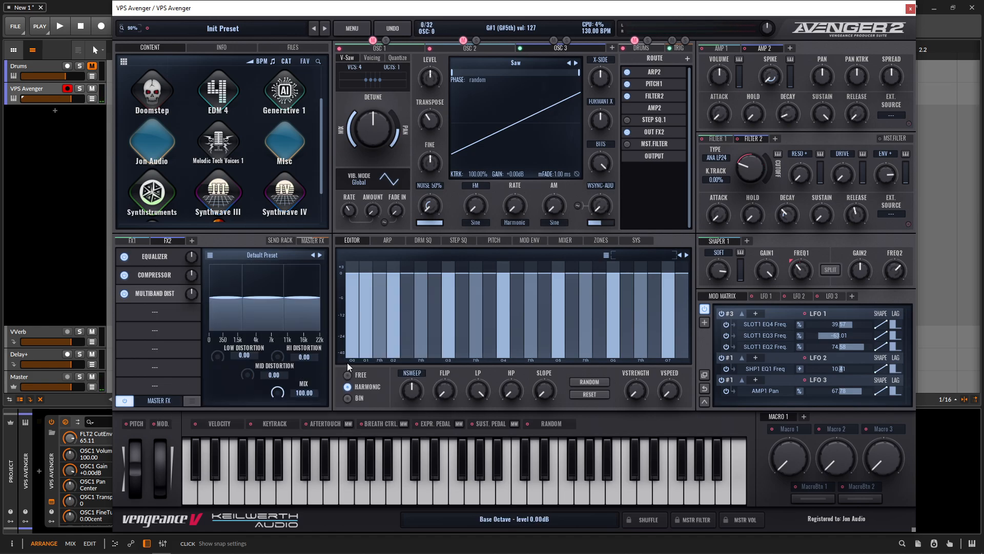
pyautogui.moveTo(248, 374); pyautogui.dragTo(280, 341)
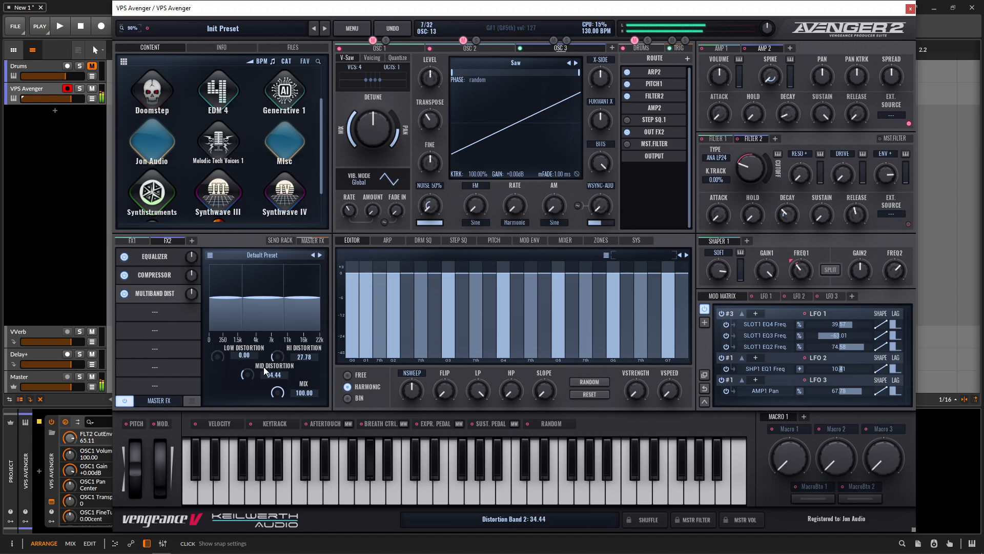
pyautogui.click(151, 312)
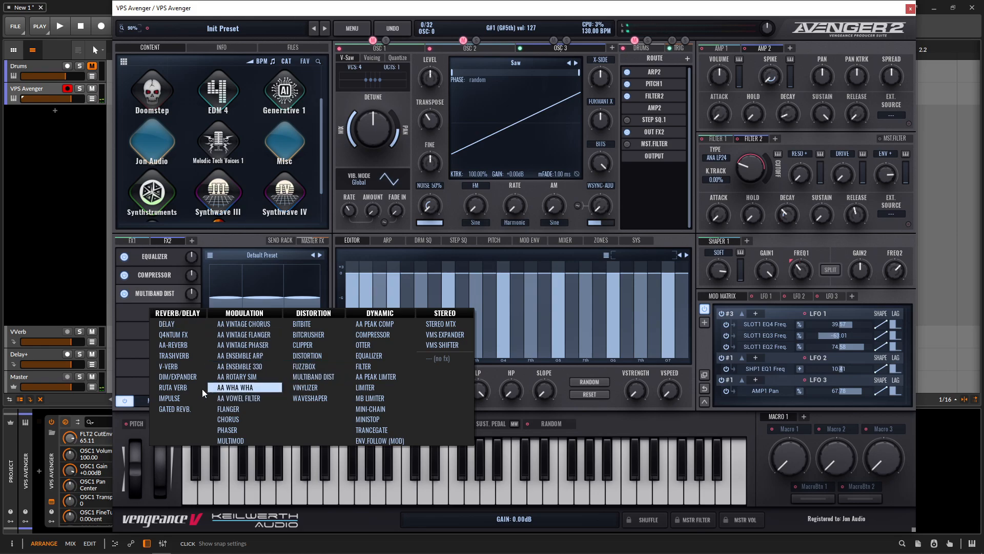
pyautogui.click(193, 379)
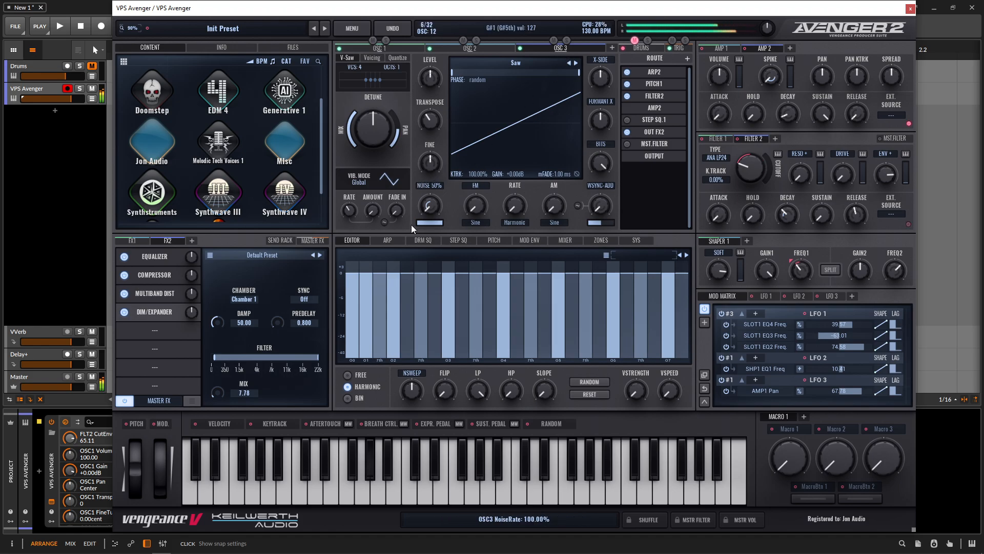
# Step: Thin the ARP 2 pattern down to four evenly spaced C notes
pyautogui.click(387, 240)
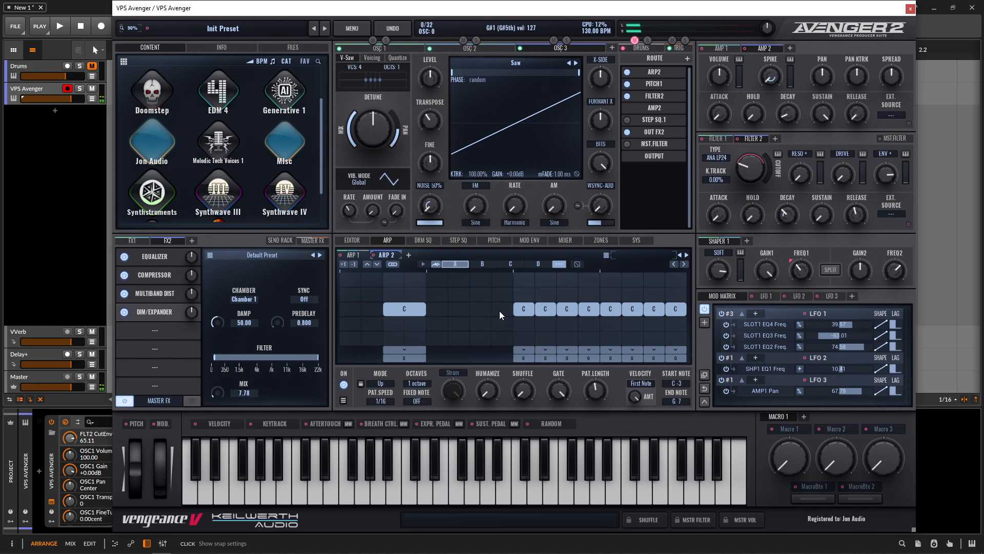
pyautogui.click(465, 310)
pyautogui.moveTo(515, 310); pyautogui.dragTo(680, 312)
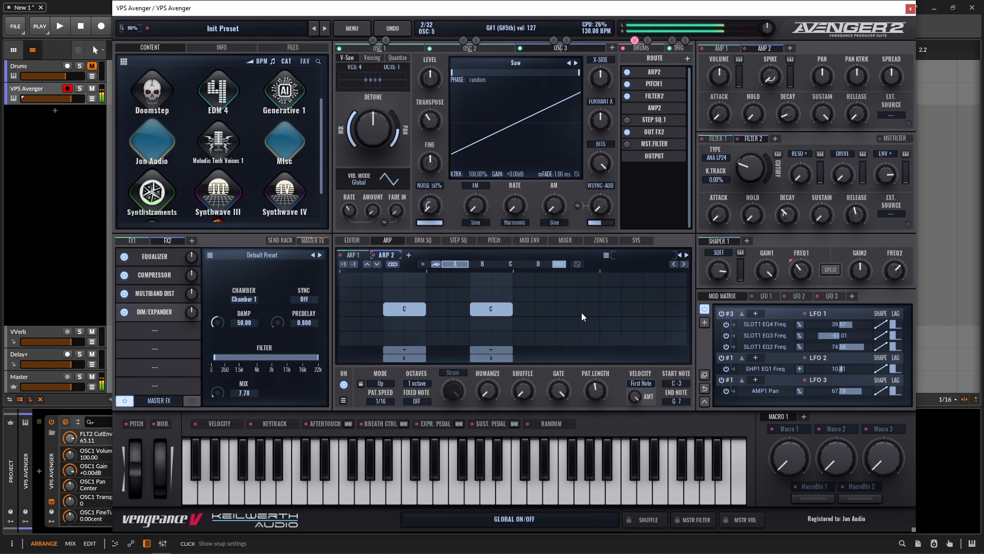
pyautogui.moveTo(577, 309); pyautogui.dragTo(596, 310)
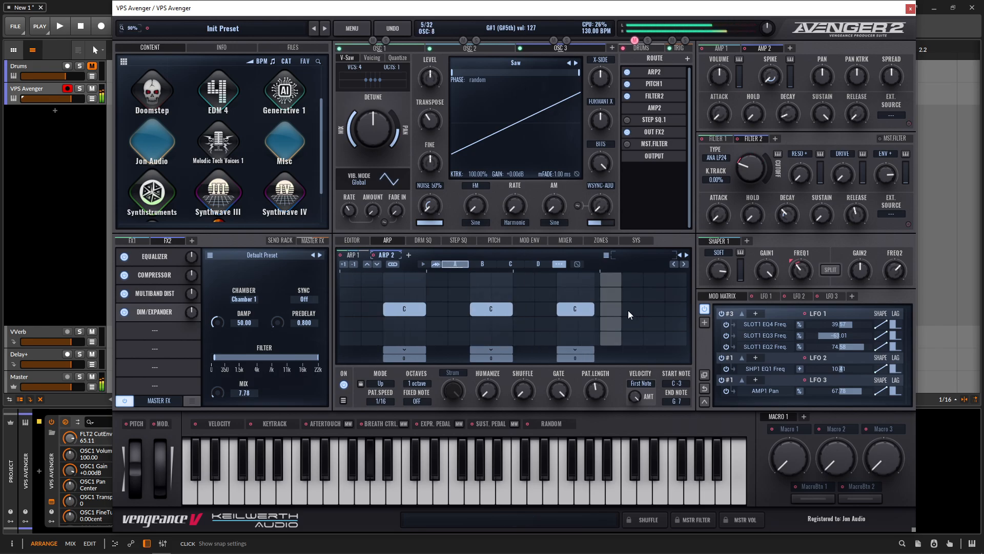
pyautogui.click(656, 309)
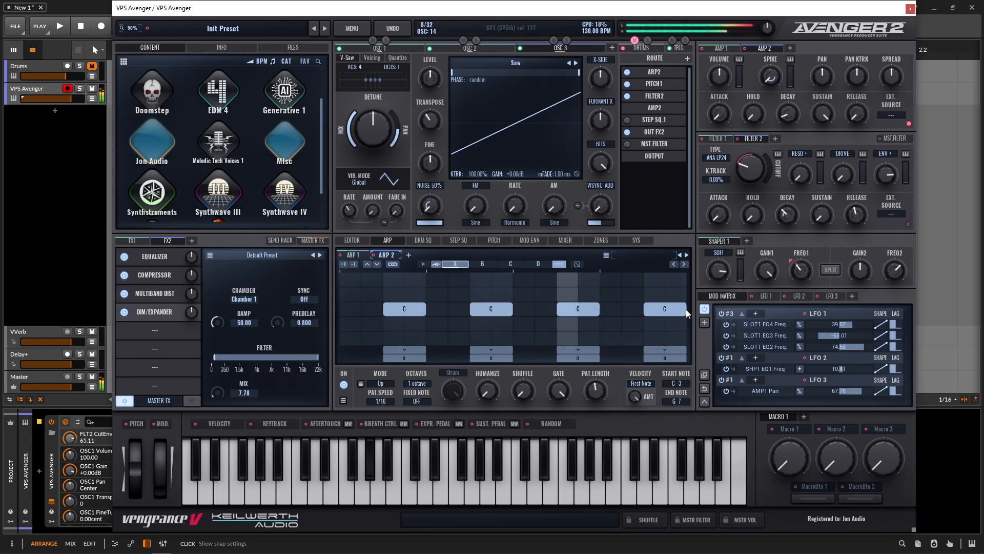
# Step: Raise Filter 2's resonance to about 11.67
pyautogui.moveTo(796, 180); pyautogui.dragTo(795, 163)
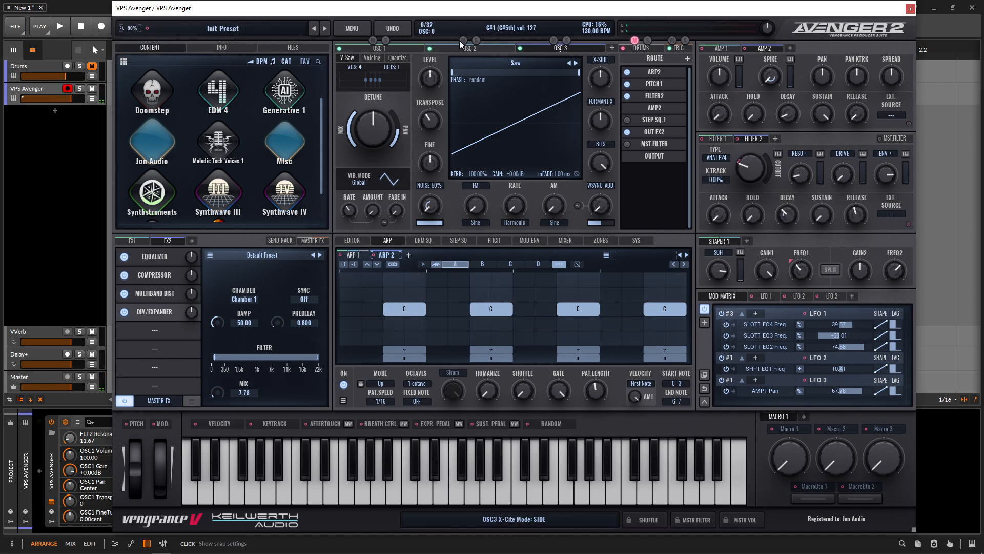
pyautogui.click(554, 40)
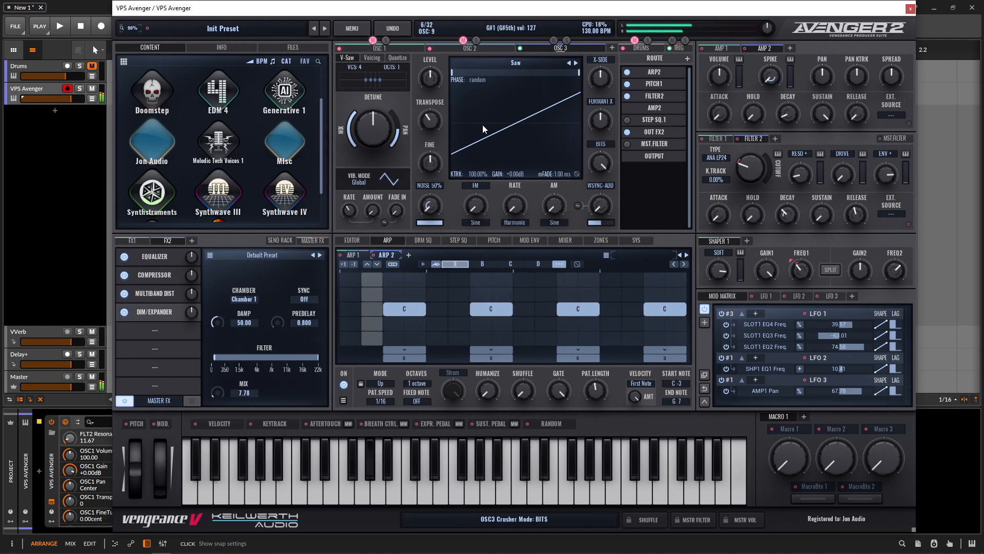
# Step: Raise the multiband distortion's high band to about 51.11
pyautogui.click(154, 294)
pyautogui.moveTo(280, 360); pyautogui.dragTo(281, 340)
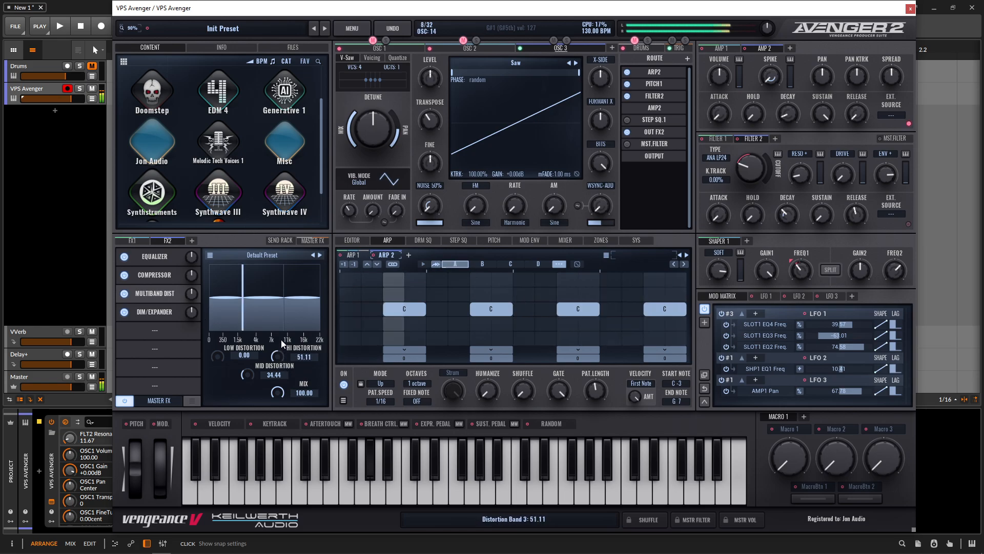
pyautogui.moveTo(244, 375); pyautogui.dragTo(221, 340)
# Step: Insert a Distortion effect into FX 2 and set its algorithm to Logic
pyautogui.click(154, 314)
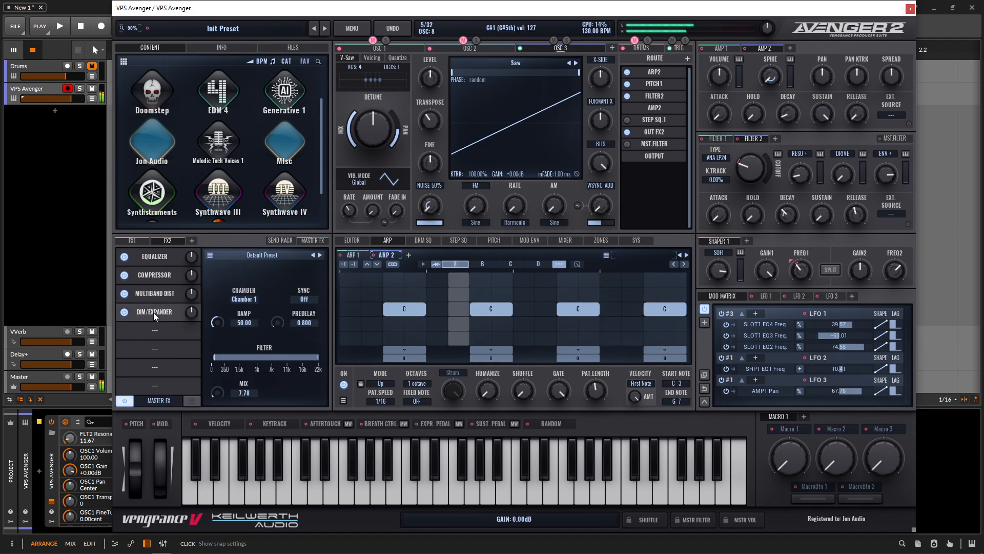
pyautogui.click(158, 330)
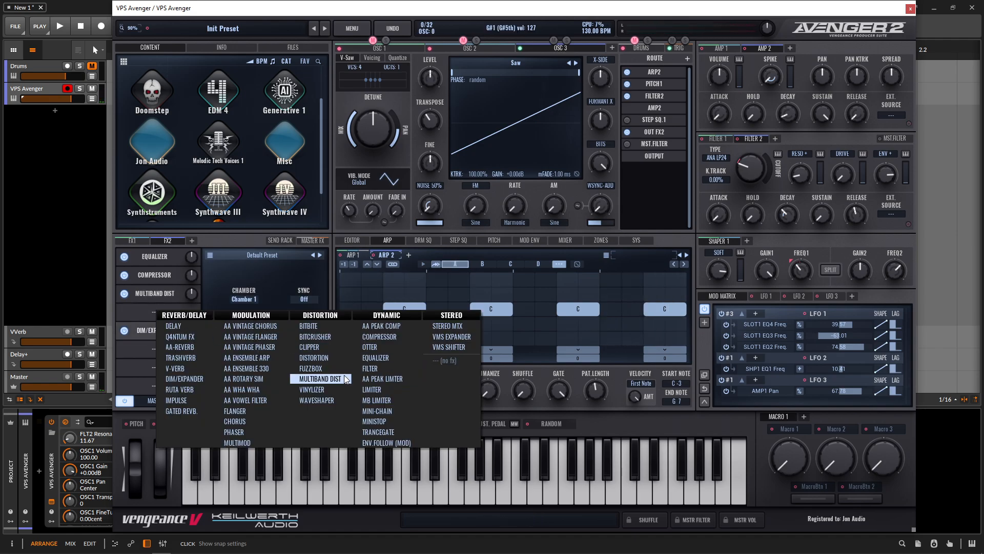
pyautogui.click(349, 356)
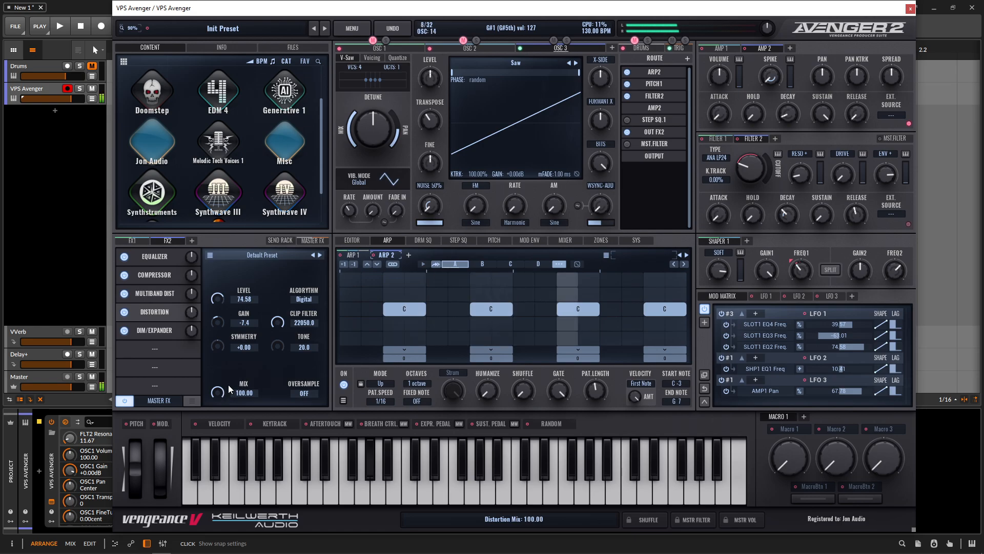
pyautogui.click(304, 300)
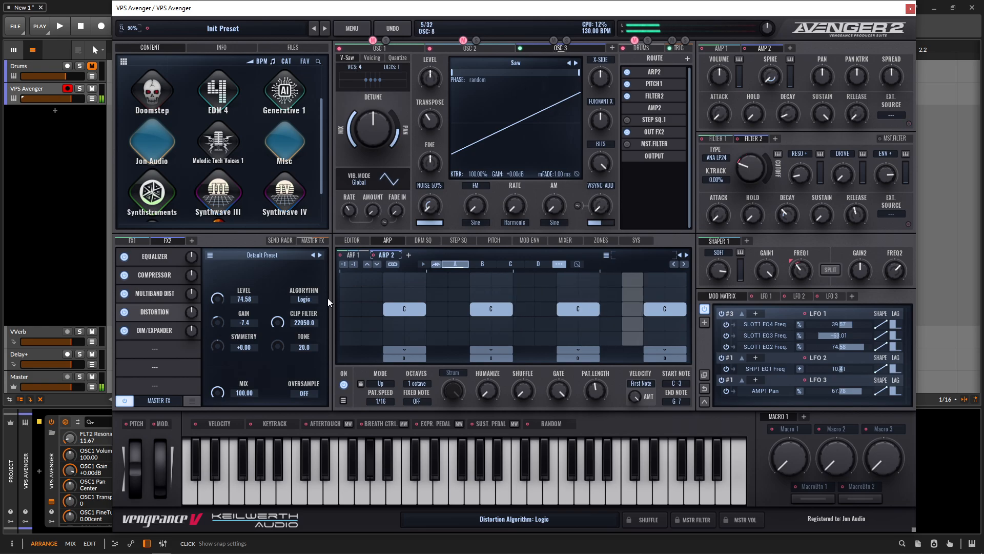
# Step: Add a Delay to the FX 2 chain and lower its filter slightly
pyautogui.click(163, 350)
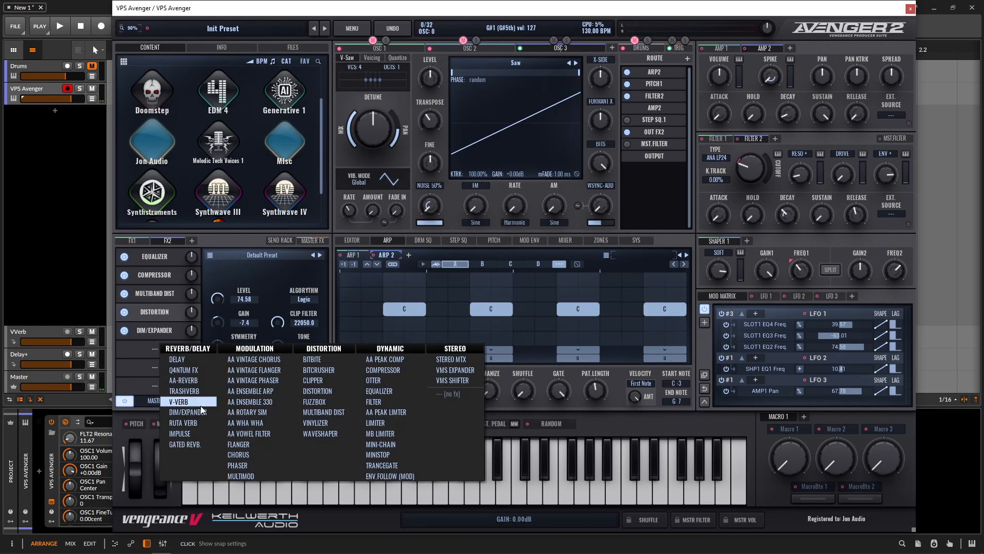
pyautogui.click(200, 370)
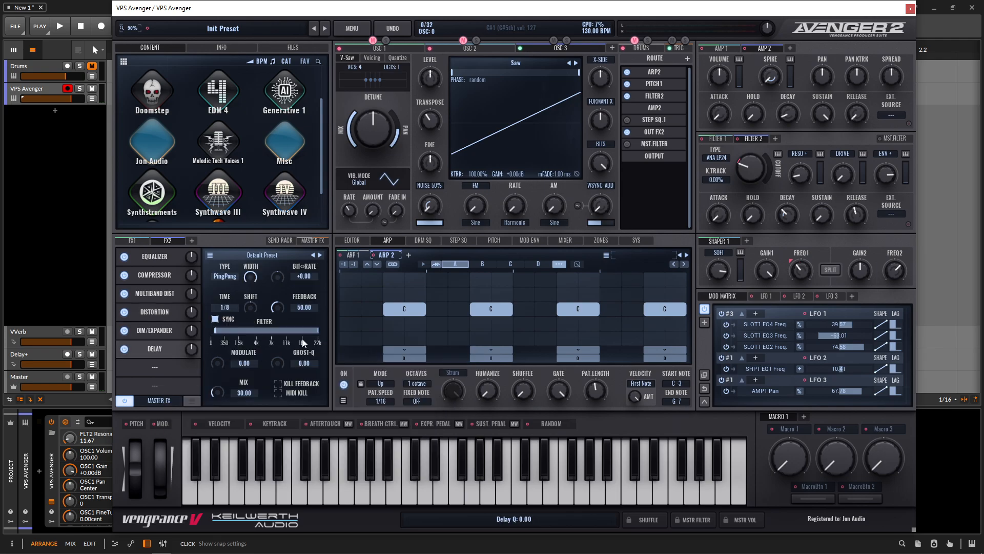
pyautogui.moveTo(302, 333); pyautogui.dragTo(294, 333)
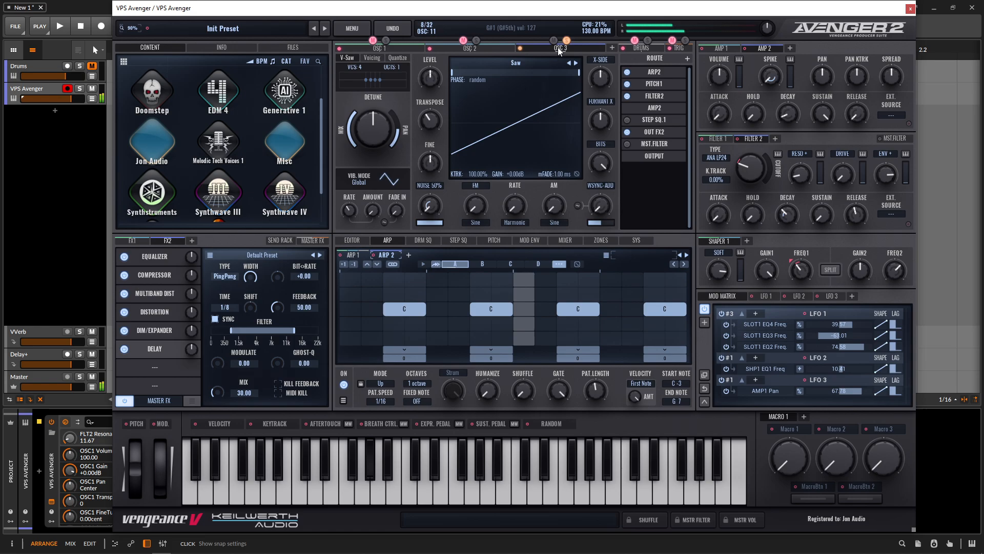
# Step: Raise the compressor's output gain to about +6.85 dB
pyautogui.click(154, 275)
pyautogui.moveTo(217, 395); pyautogui.dragTo(219, 388)
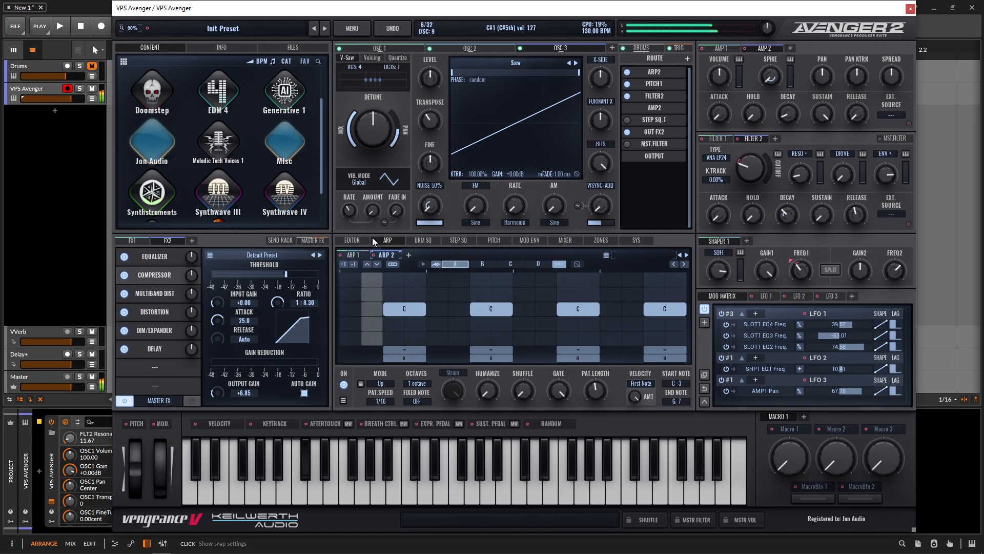
# Step: Raise OSC 3's transpose to +12, then reset the transpose knob to its default
pyautogui.click(433, 121)
pyautogui.scroll(1, 433, 121)
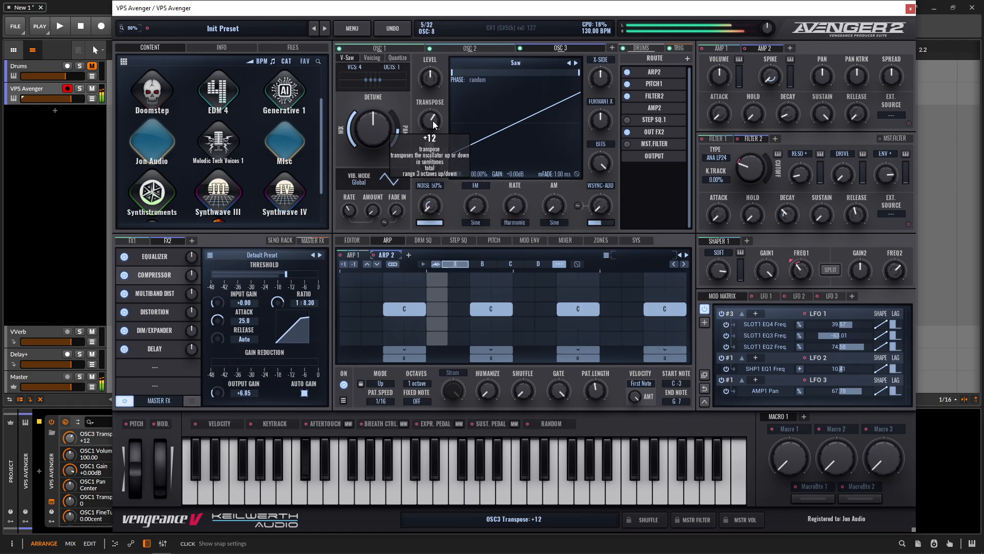
pyautogui.click(567, 40)
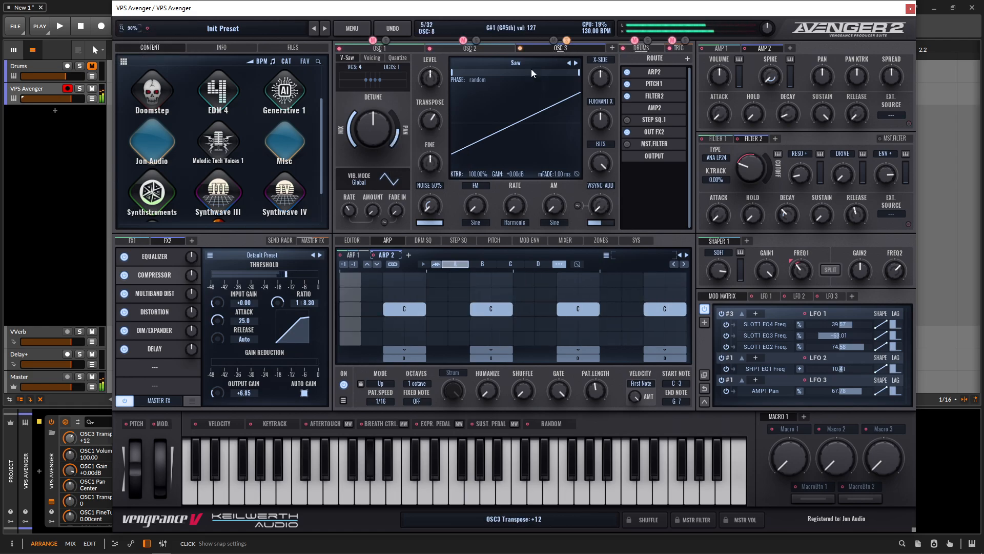
pyautogui.doubleClick(425, 121)
# Step: Open OSC 3's Voicing chorder and set the first voice's coarse tuning to 12
pyautogui.click(377, 60)
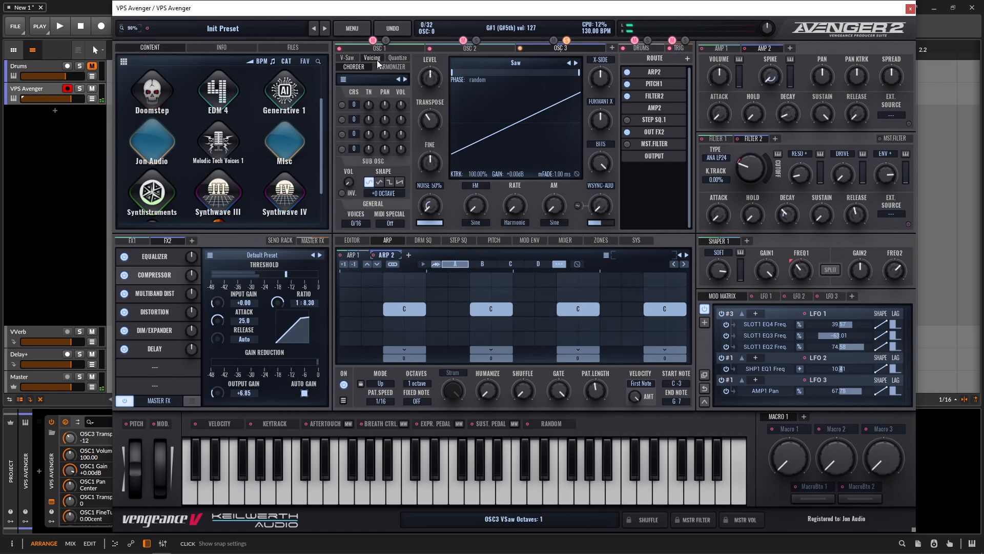
pyautogui.click(347, 106)
pyautogui.moveTo(354, 105); pyautogui.dragTo(355, 79)
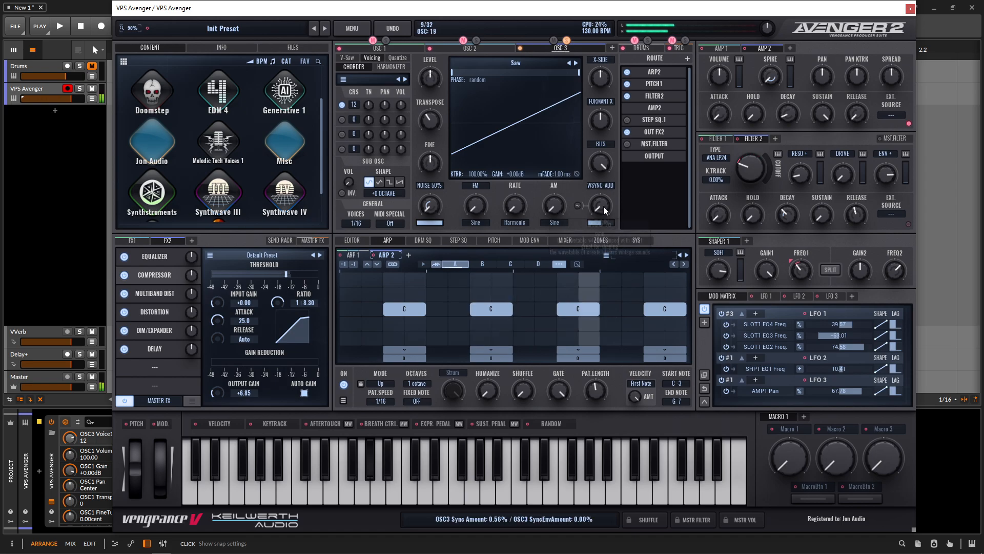
# Step: Try raising OSC 3's sync amount, then return it to zero
pyautogui.moveTo(604, 206); pyautogui.dragTo(606, 176)
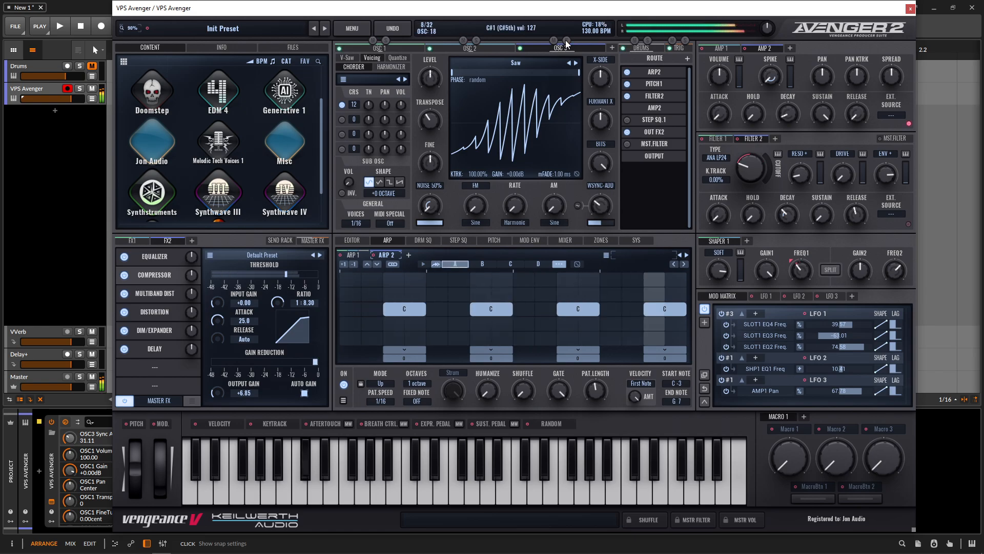
pyautogui.moveTo(604, 205); pyautogui.dragTo(603, 241)
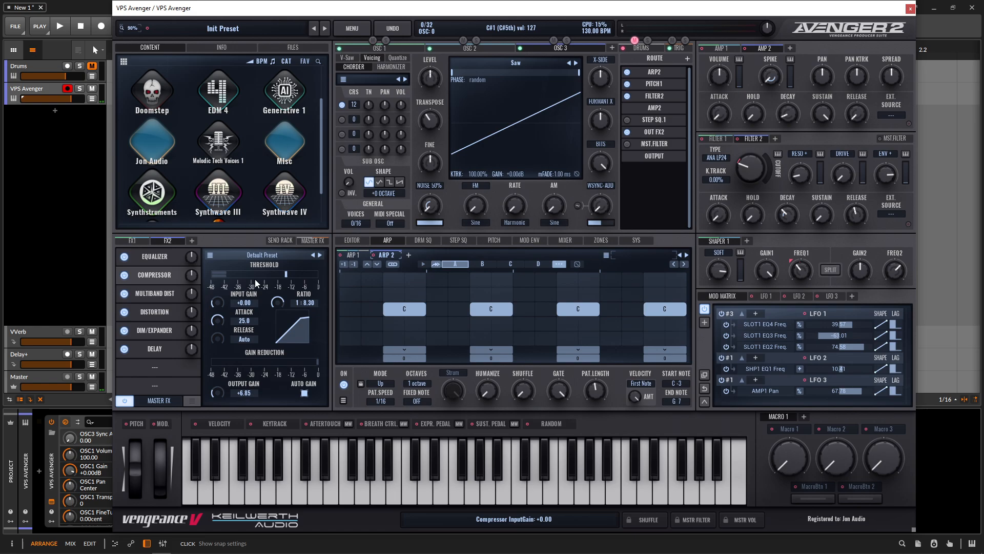
# Step: Open the FX 1 chain's compressor and set its output gain to about -0.38 dB
pyautogui.click(134, 241)
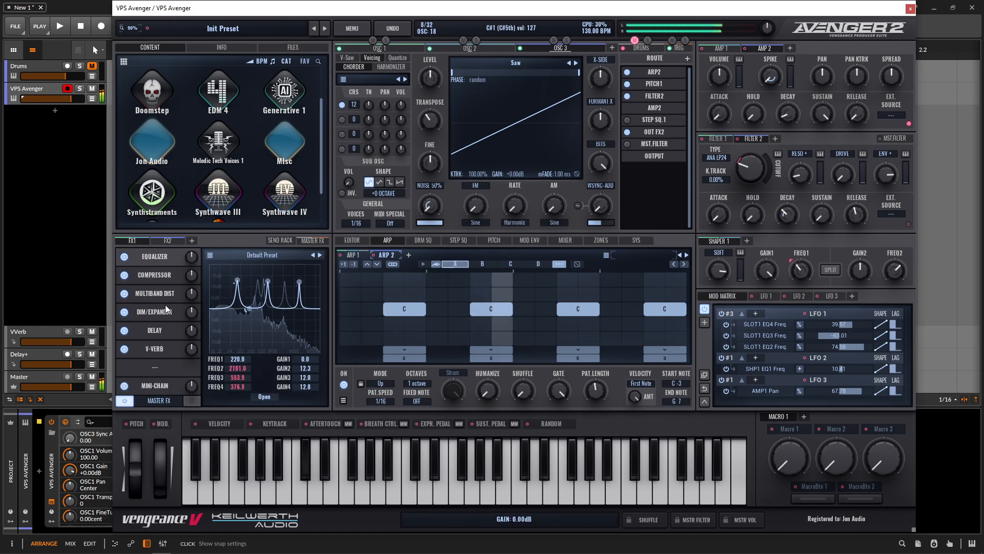
pyautogui.click(161, 281)
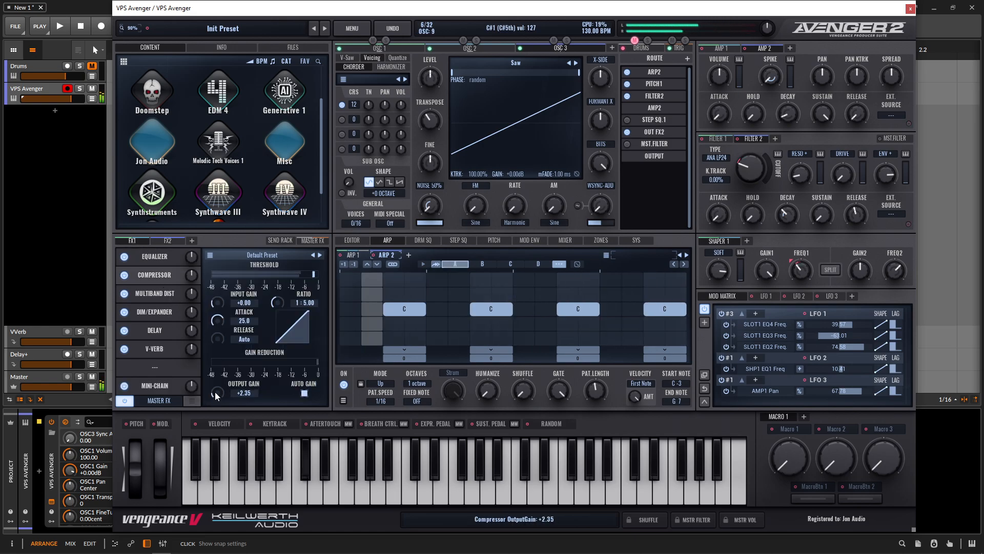
pyautogui.moveTo(216, 394); pyautogui.dragTo(220, 399)
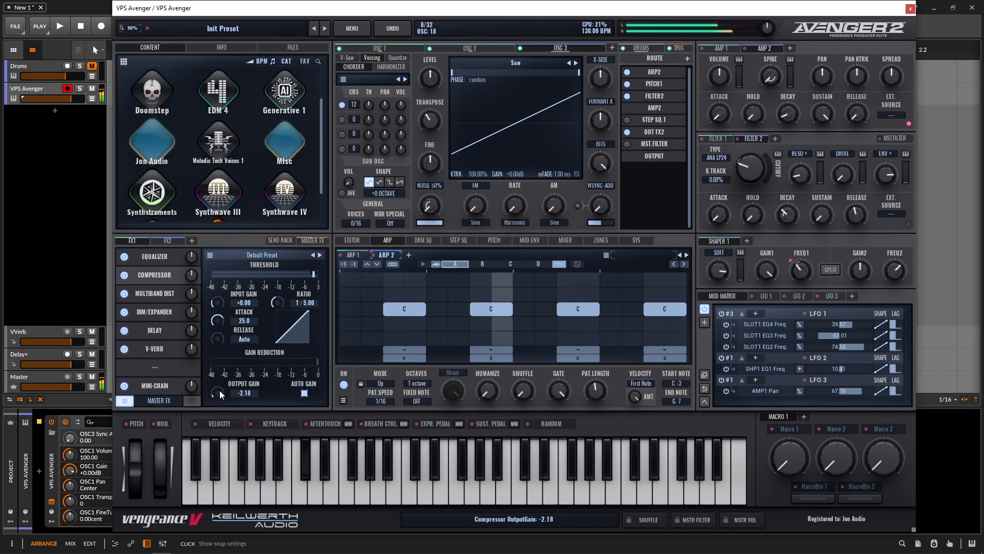
pyautogui.moveTo(219, 390); pyautogui.dragTo(219, 387)
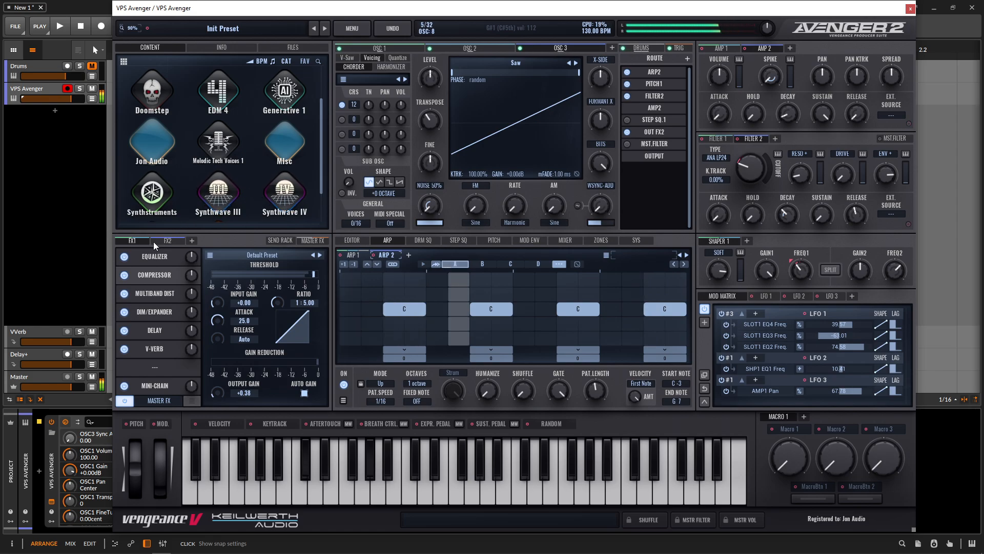
# Step: Open the FX 1 equalizer's editor and raise the gain of bands 2 and 4 to about 15 dB
pyautogui.click(149, 257)
pyautogui.click(264, 397)
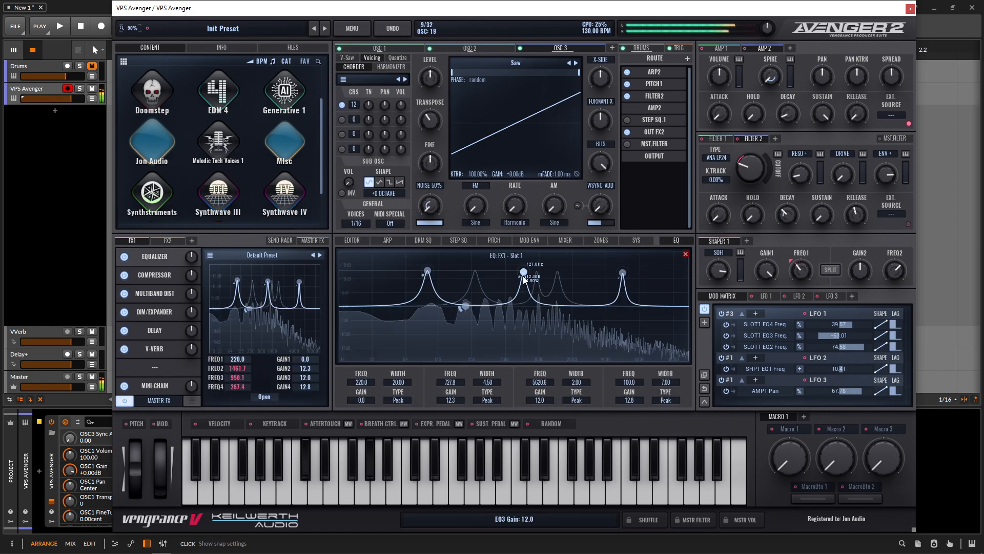
pyautogui.moveTo(458, 401); pyautogui.dragTo(458, 394)
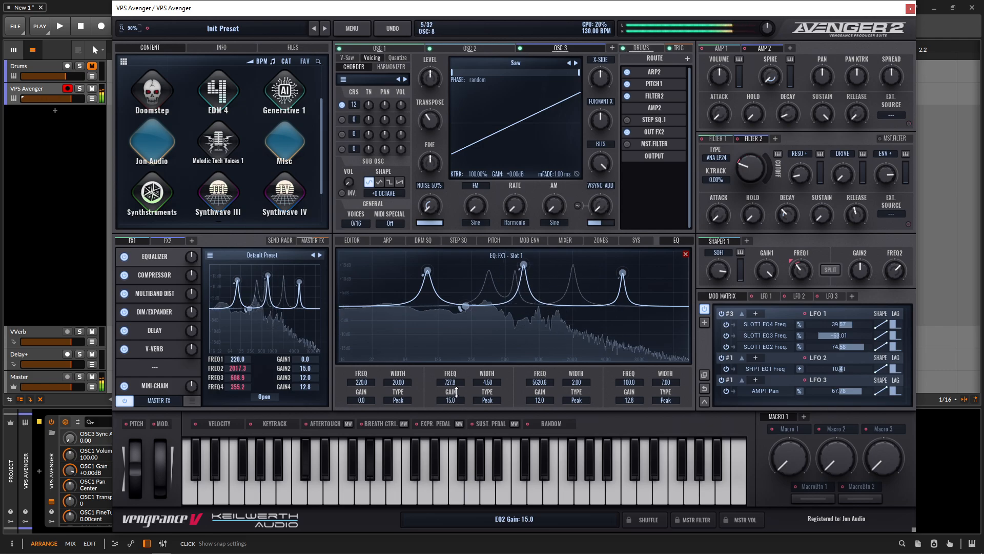
pyautogui.moveTo(624, 401); pyautogui.dragTo(624, 395)
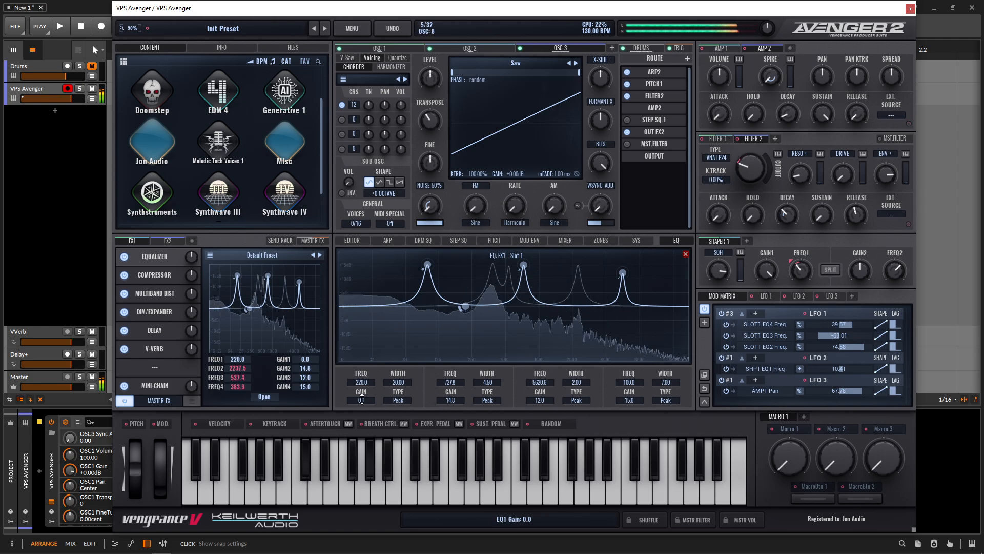
# Step: Set EQ band 4's frequency to about 319 Hz and band 3's frequency to about 4492 Hz
pyautogui.moveTo(630, 388); pyautogui.dragTo(626, 350)
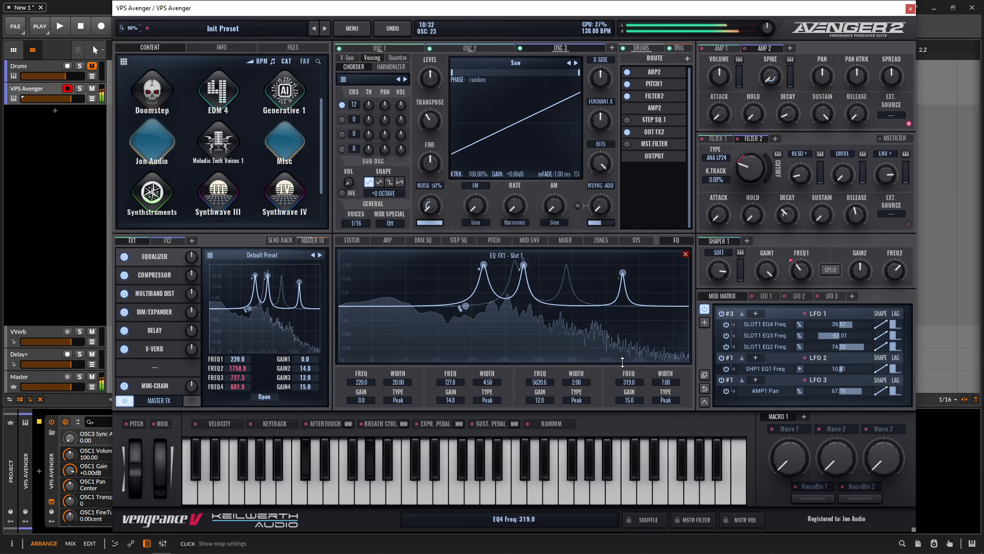
pyautogui.moveTo(546, 376); pyautogui.dragTo(545, 383)
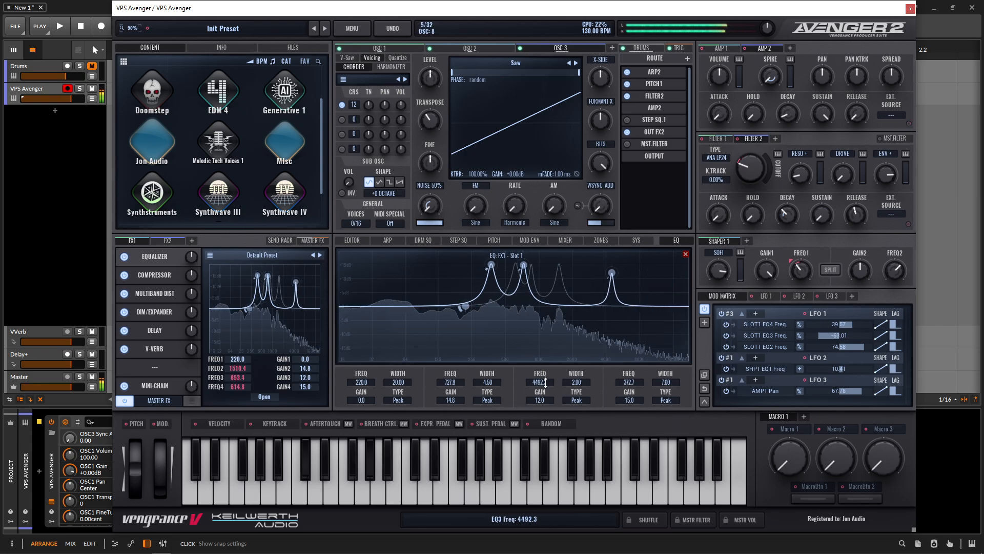